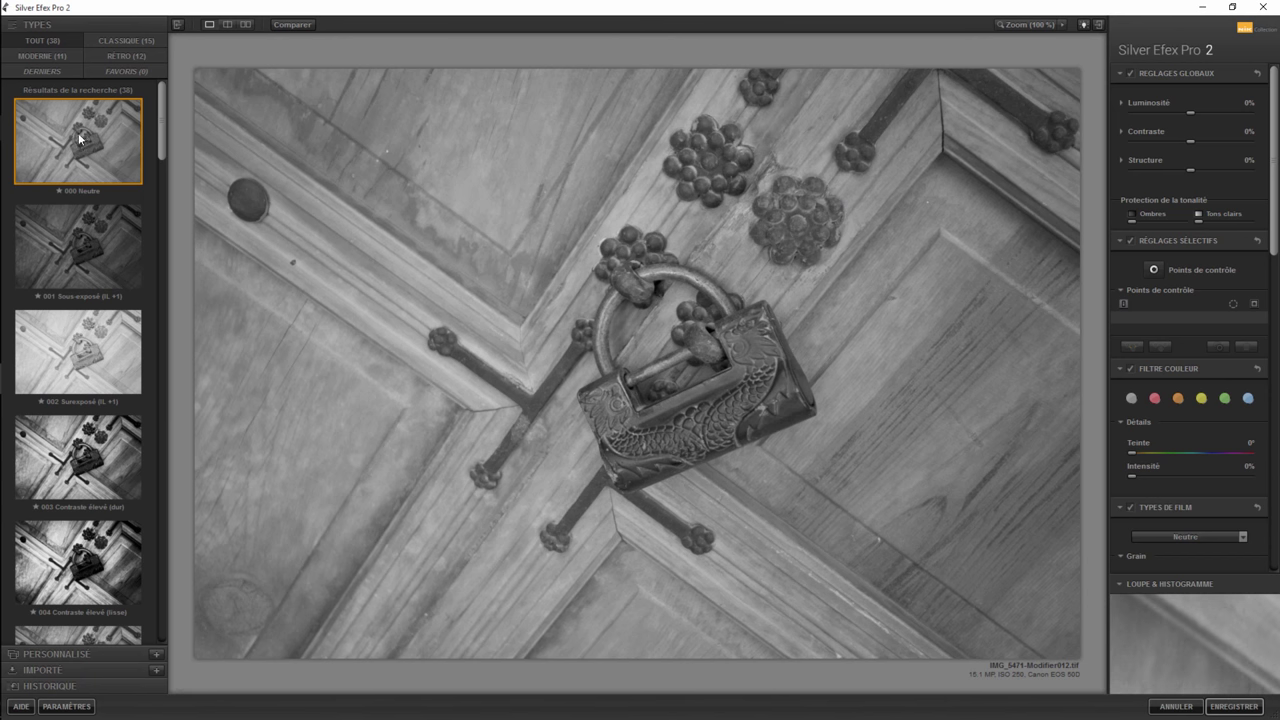
pyautogui.moveTo(162, 150); pyautogui.dragTo(157, 197)
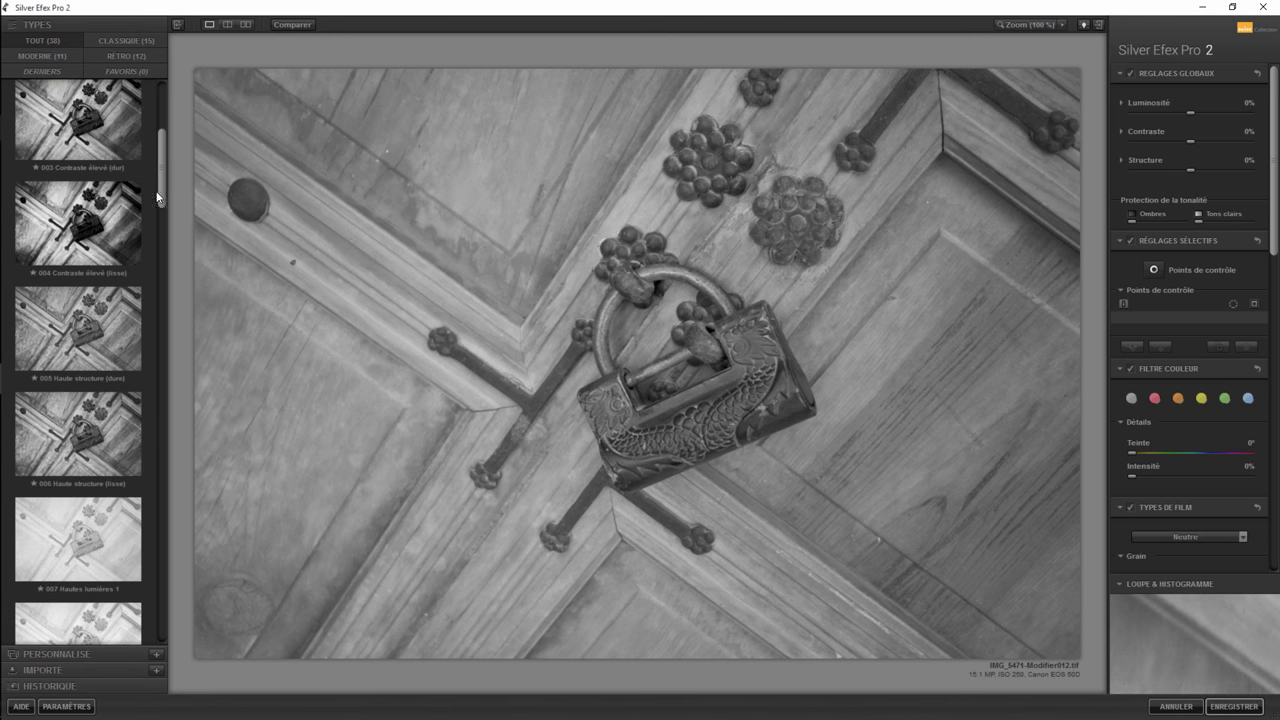
pyautogui.click(113, 221)
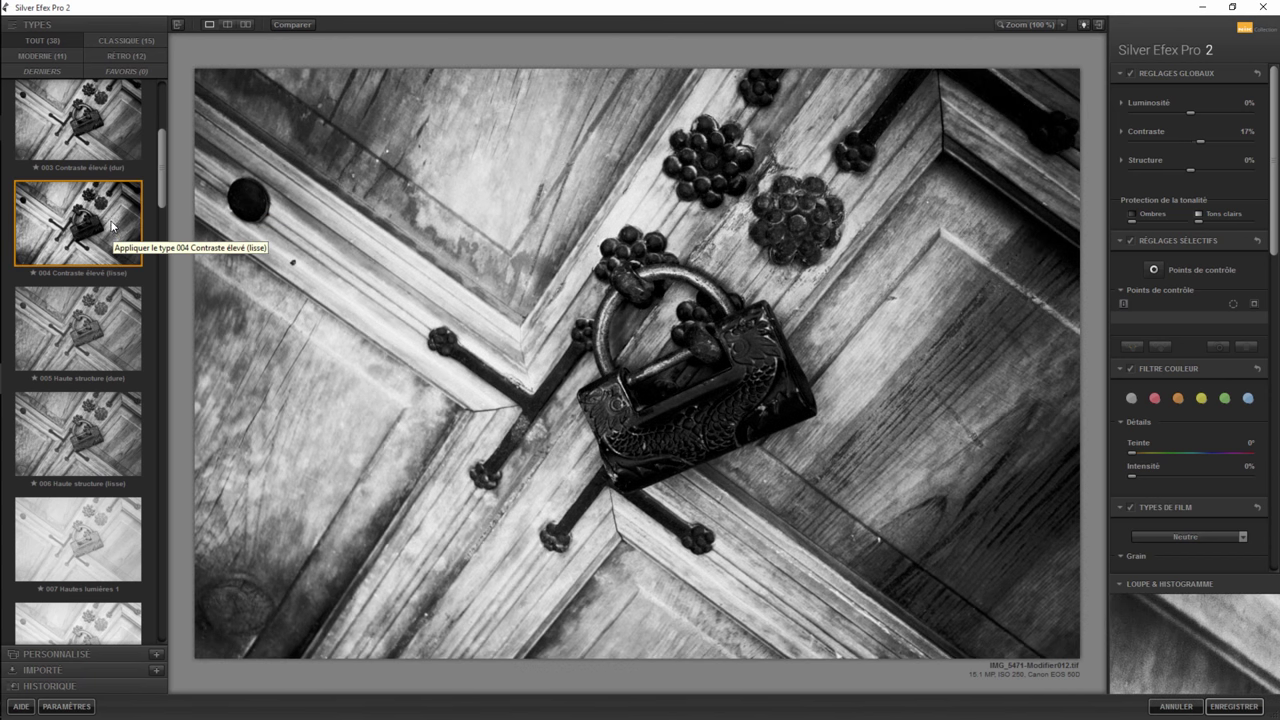
pyautogui.moveTo(160, 190); pyautogui.dragTo(155, 290)
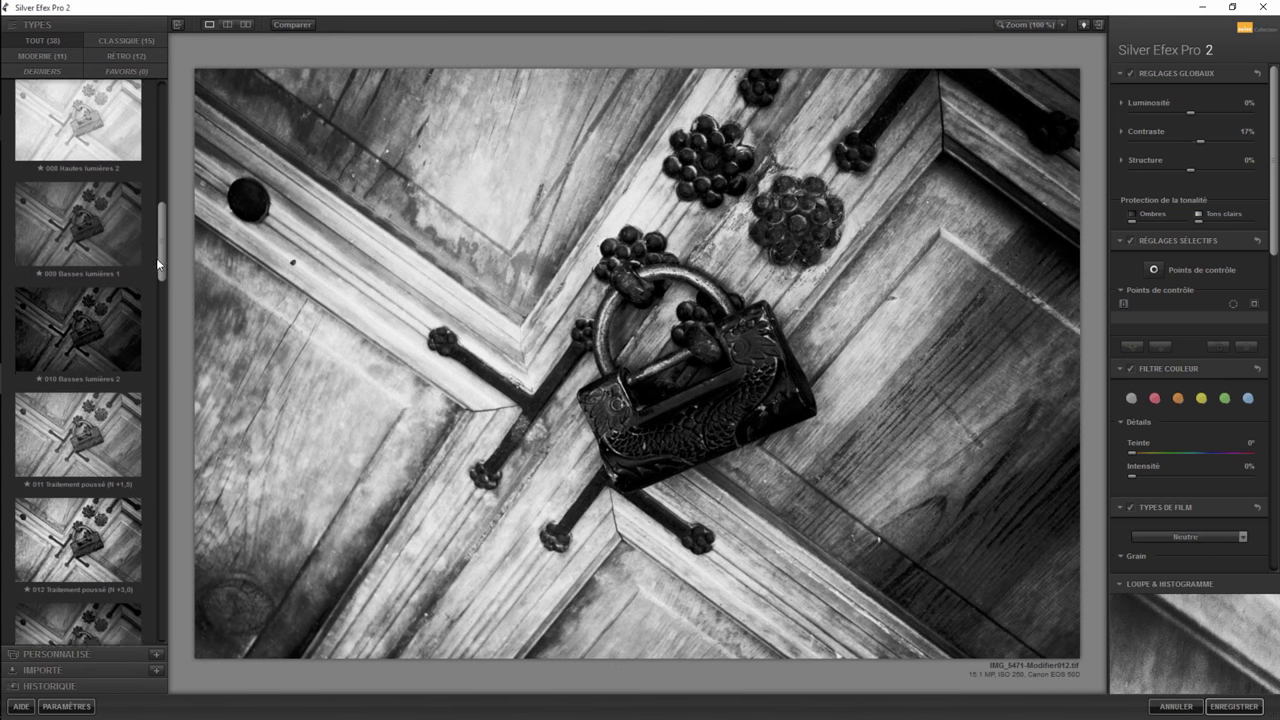
pyautogui.click(88, 362)
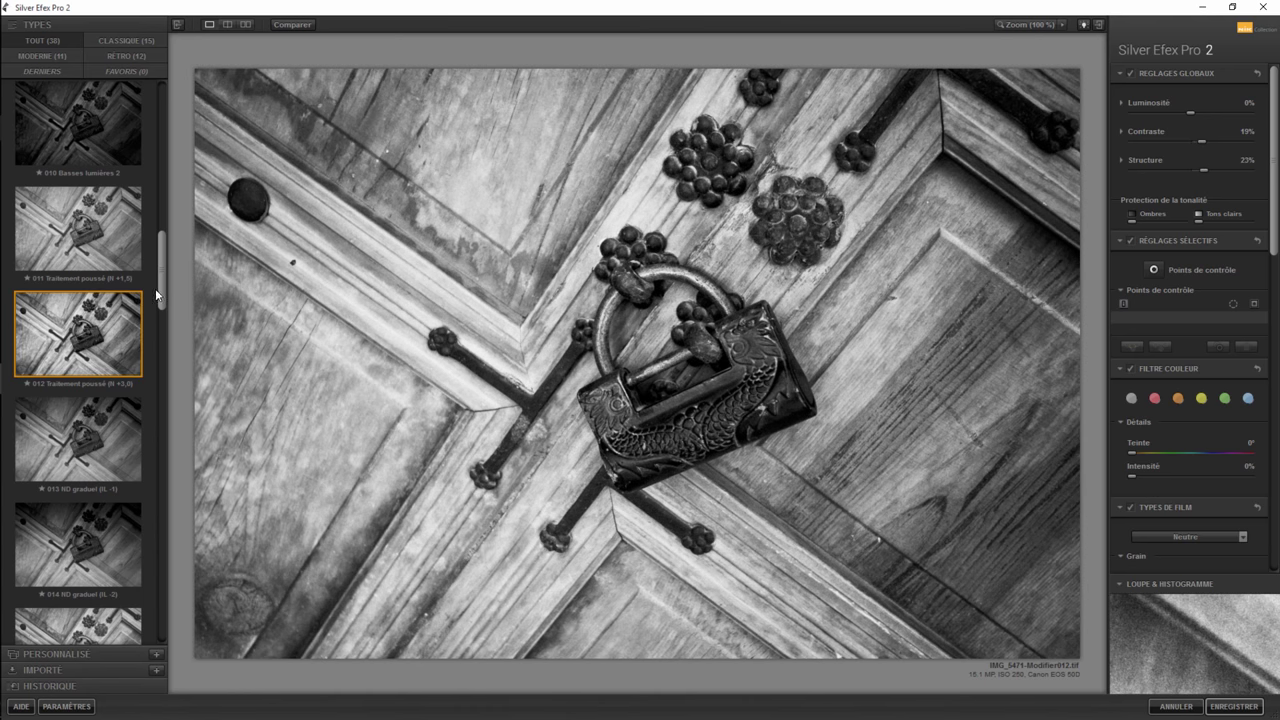
pyautogui.moveTo(162, 285); pyautogui.dragTo(162, 118)
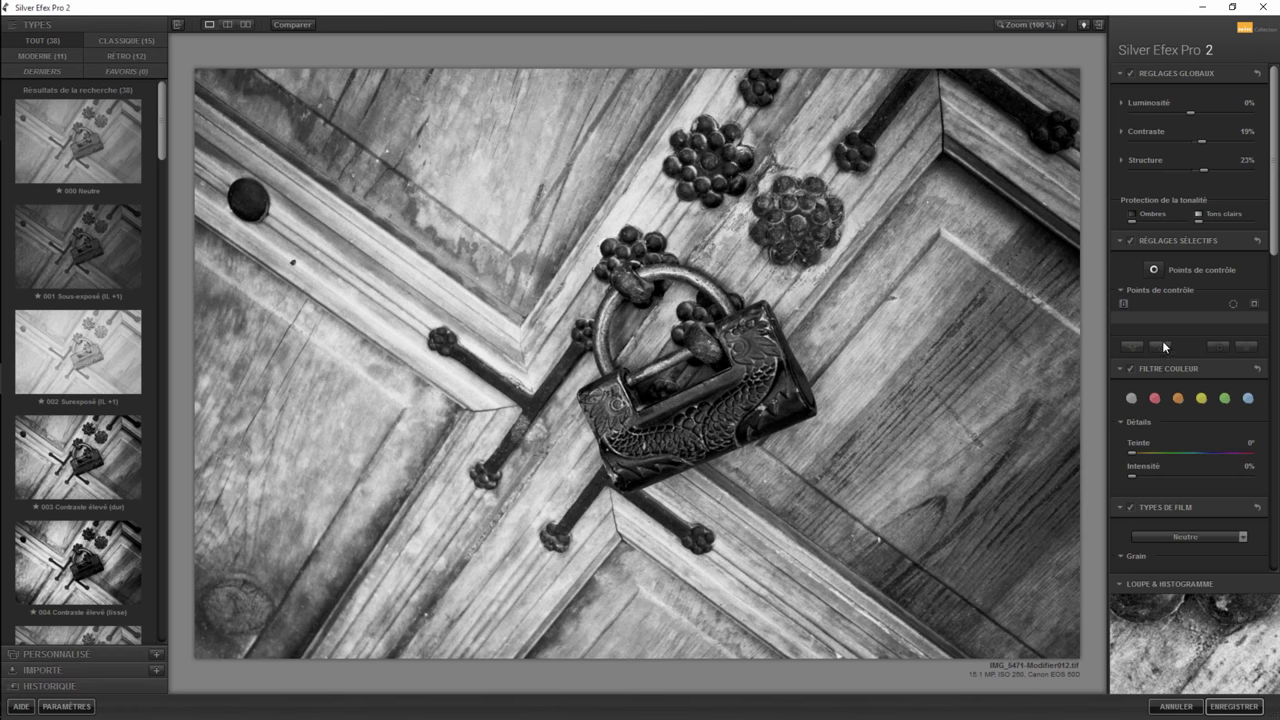
pyautogui.click(99, 129)
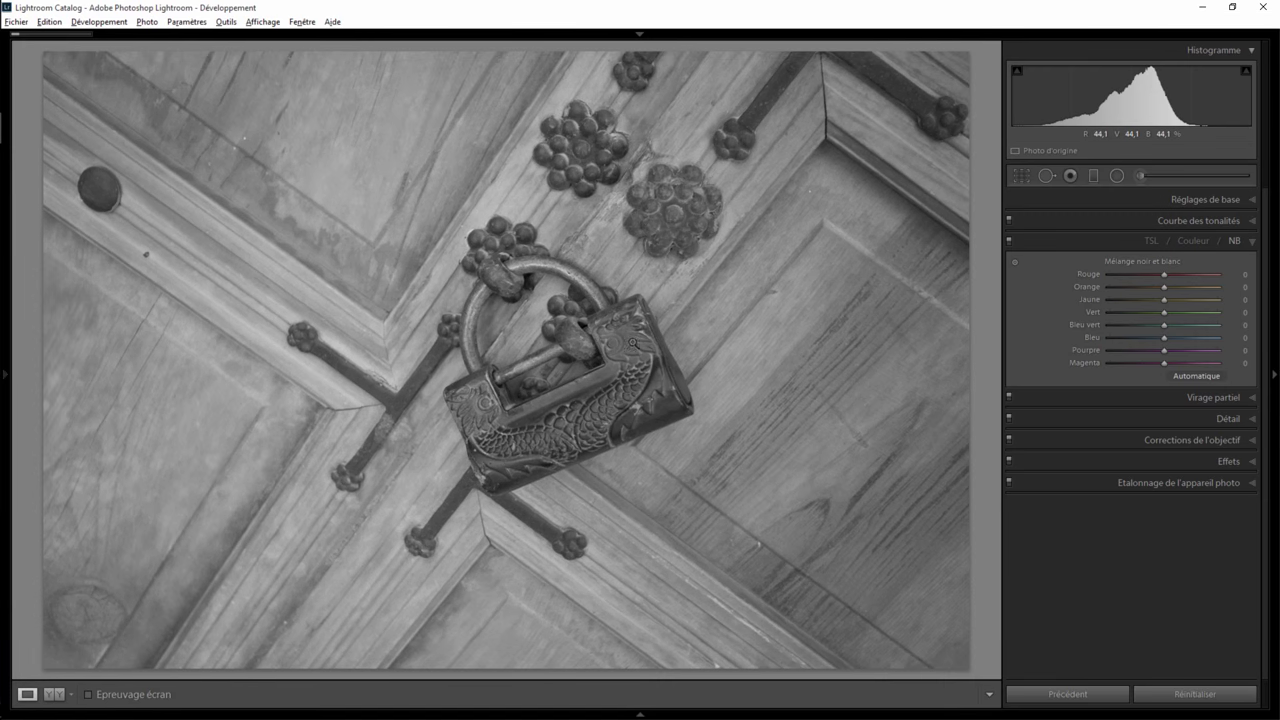
pyautogui.click(1253, 200)
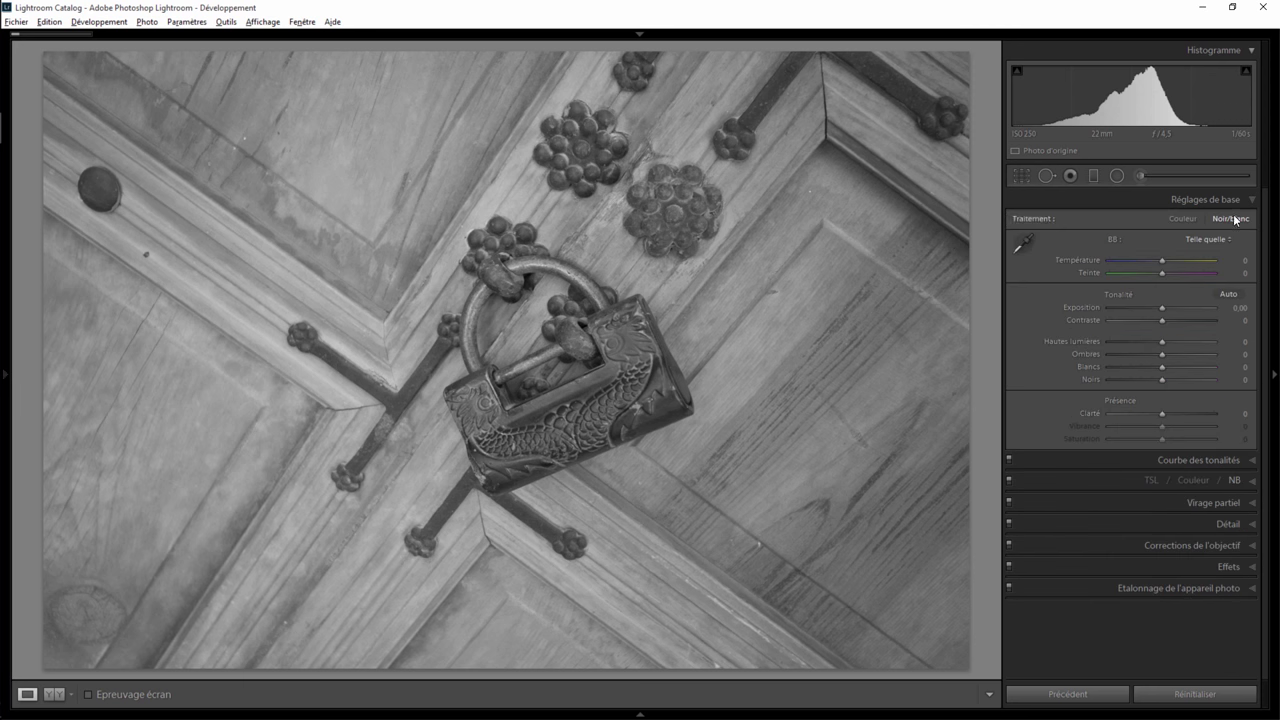
pyautogui.click(1253, 200)
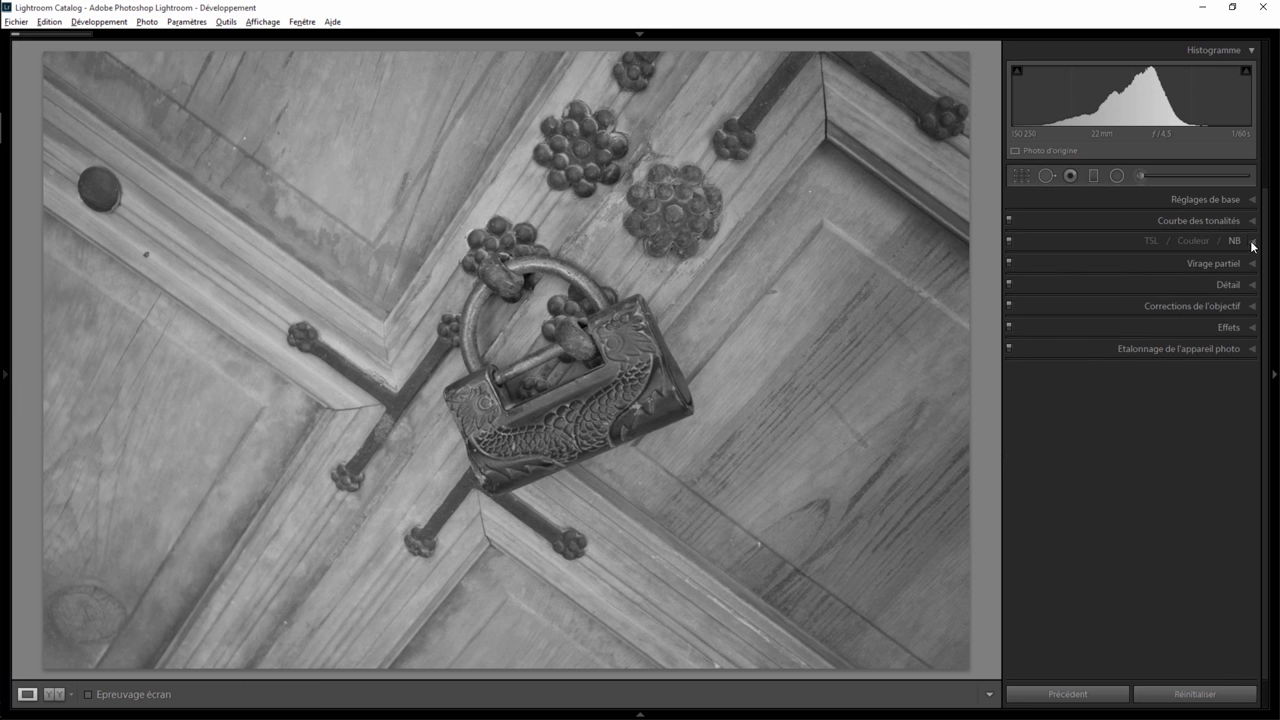
pyautogui.click(1250, 242)
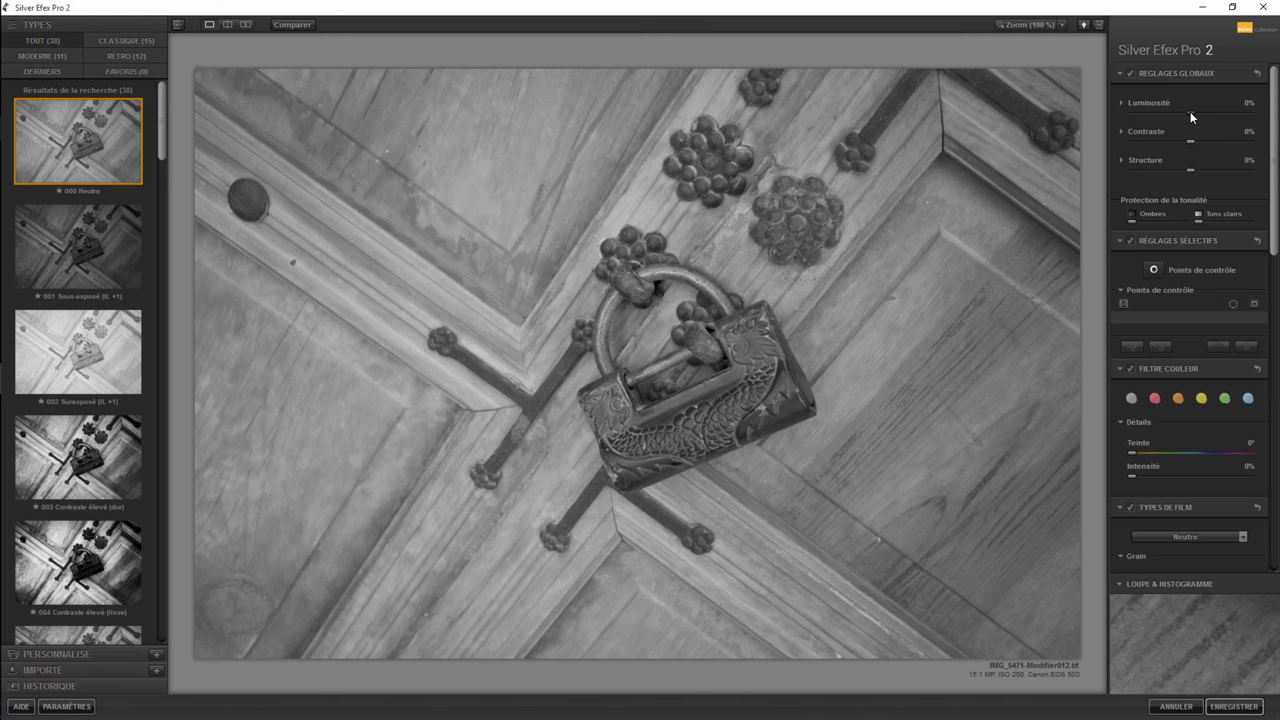
pyautogui.moveTo(1190, 117)
pyautogui.mouseDown()
pyautogui.moveTo(1224, 114)
pyautogui.moveTo(1164, 117)
pyautogui.mouseUp()
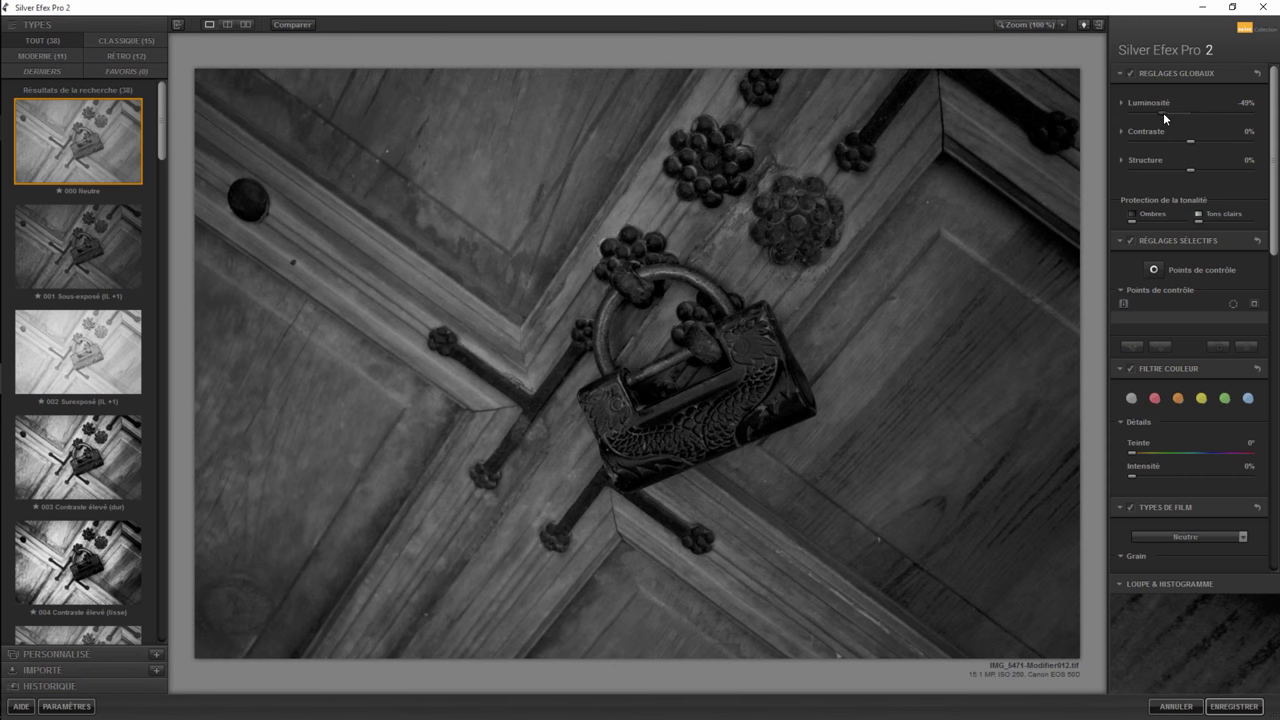
pyautogui.doubleClick(1163, 112)
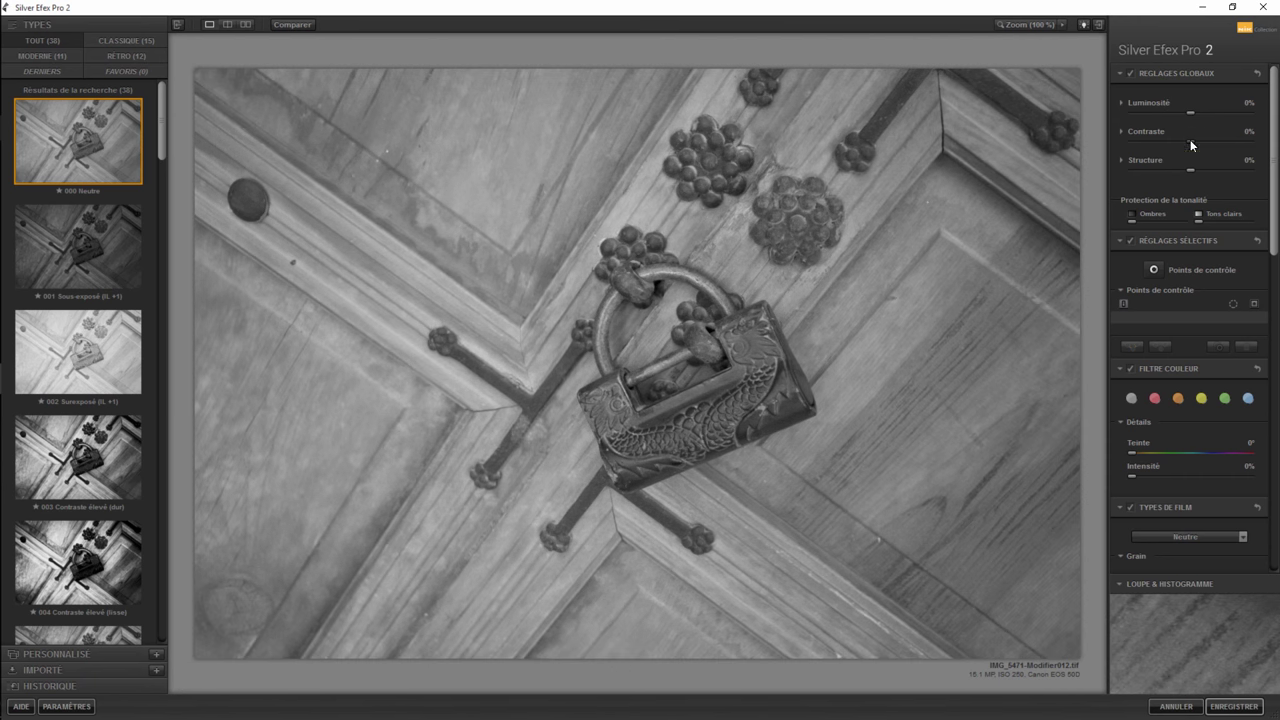
pyautogui.moveTo(1190, 140)
pyautogui.mouseDown()
pyautogui.moveTo(1128, 143)
pyautogui.moveTo(1250, 145)
pyautogui.moveTo(1150, 143)
pyautogui.moveTo(1190, 142)
pyautogui.moveTo(1225, 168)
pyautogui.mouseUp()
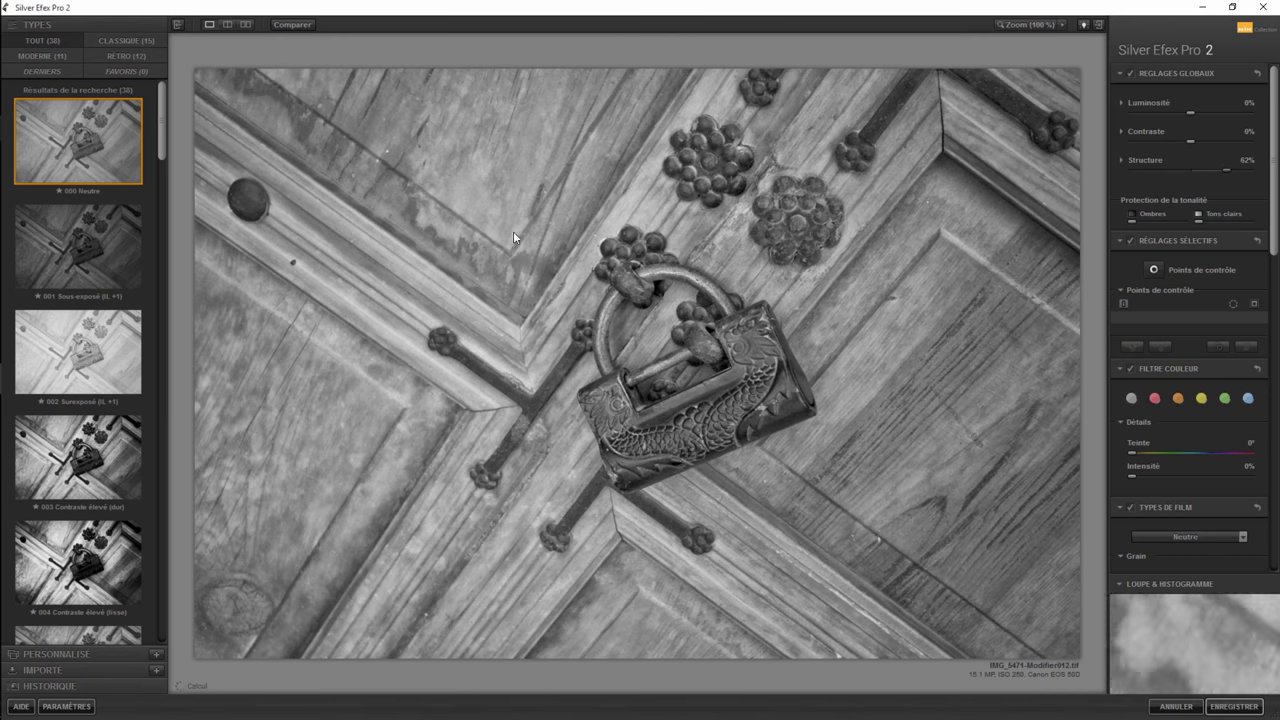
pyautogui.doubleClick(1228, 169)
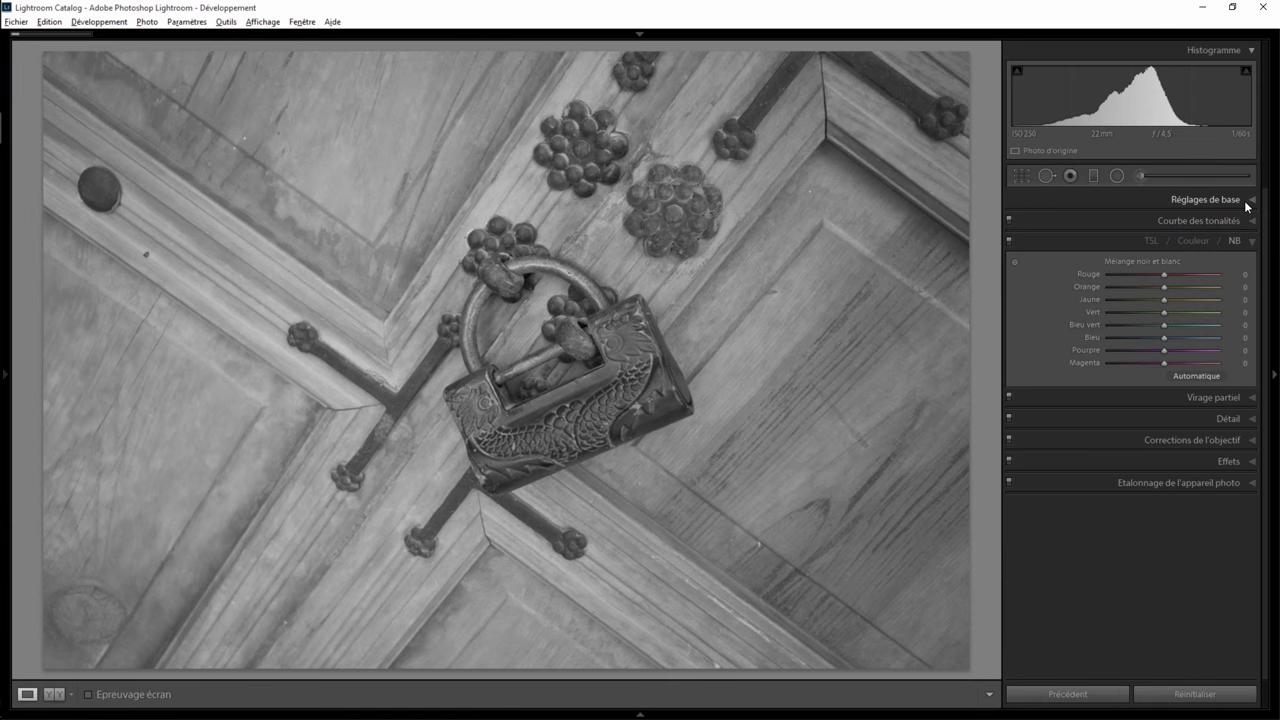
pyautogui.click(1247, 204)
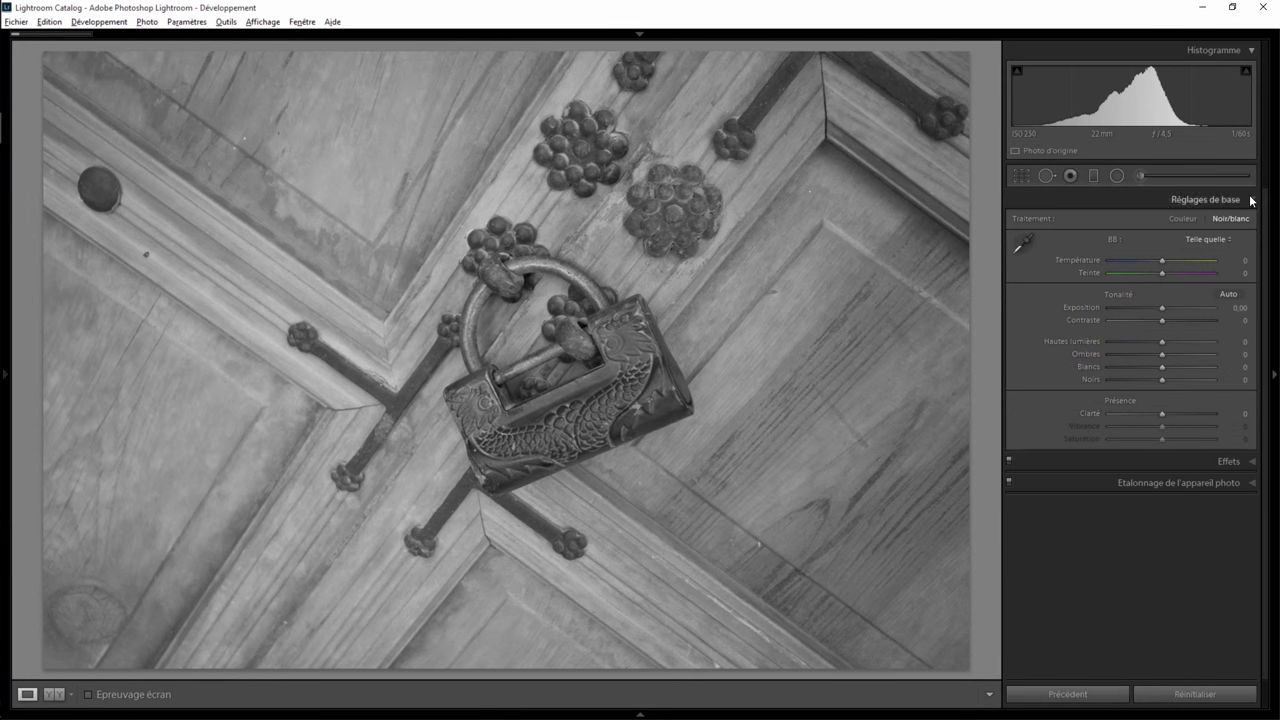
# Test exposure, contrast and whites changes, then reset exposure, whites and blacks to 0
pyautogui.moveTo(1161, 308); pyautogui.dragTo(1149, 309)
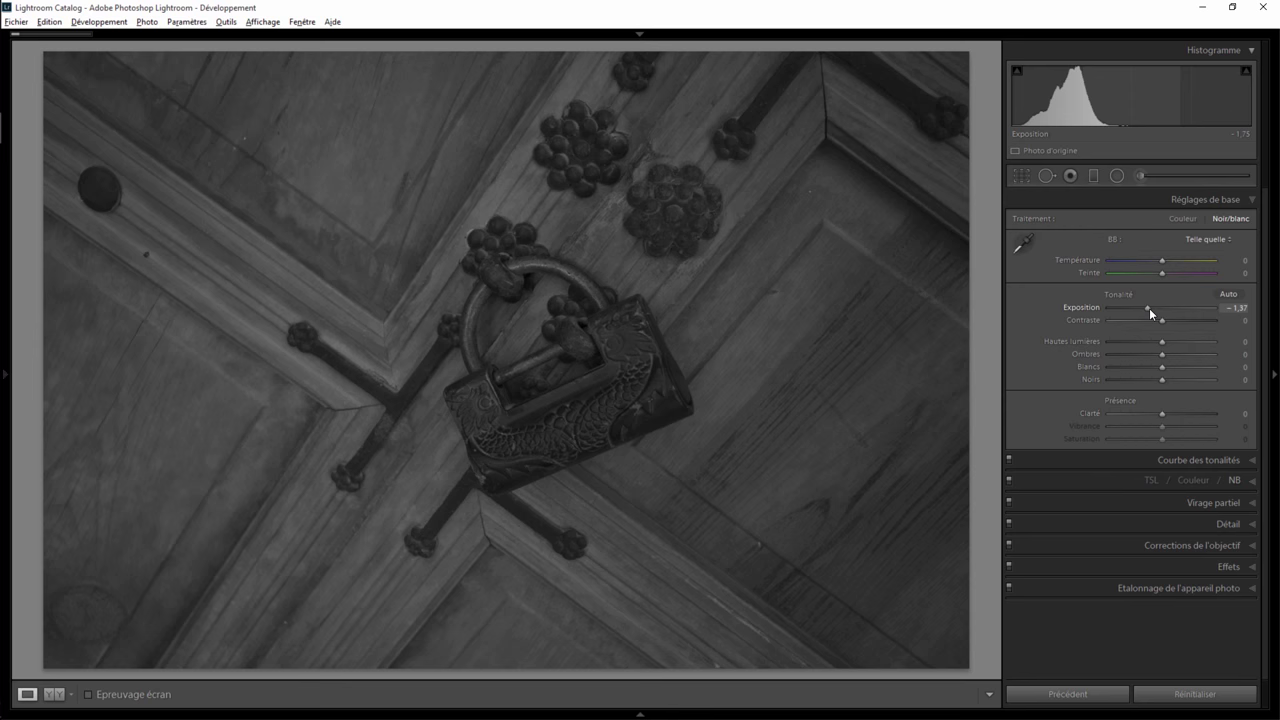
pyautogui.doubleClick(1149, 308)
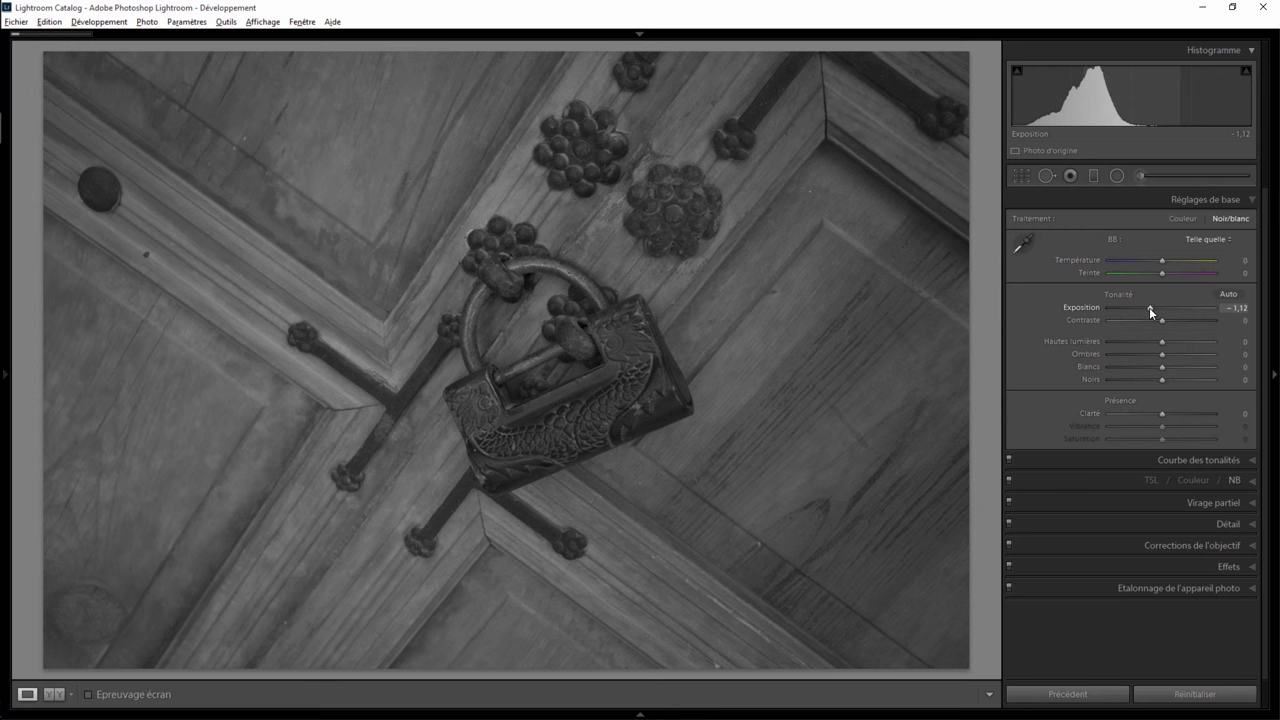
pyautogui.moveTo(1160, 319); pyautogui.dragTo(1248, 327)
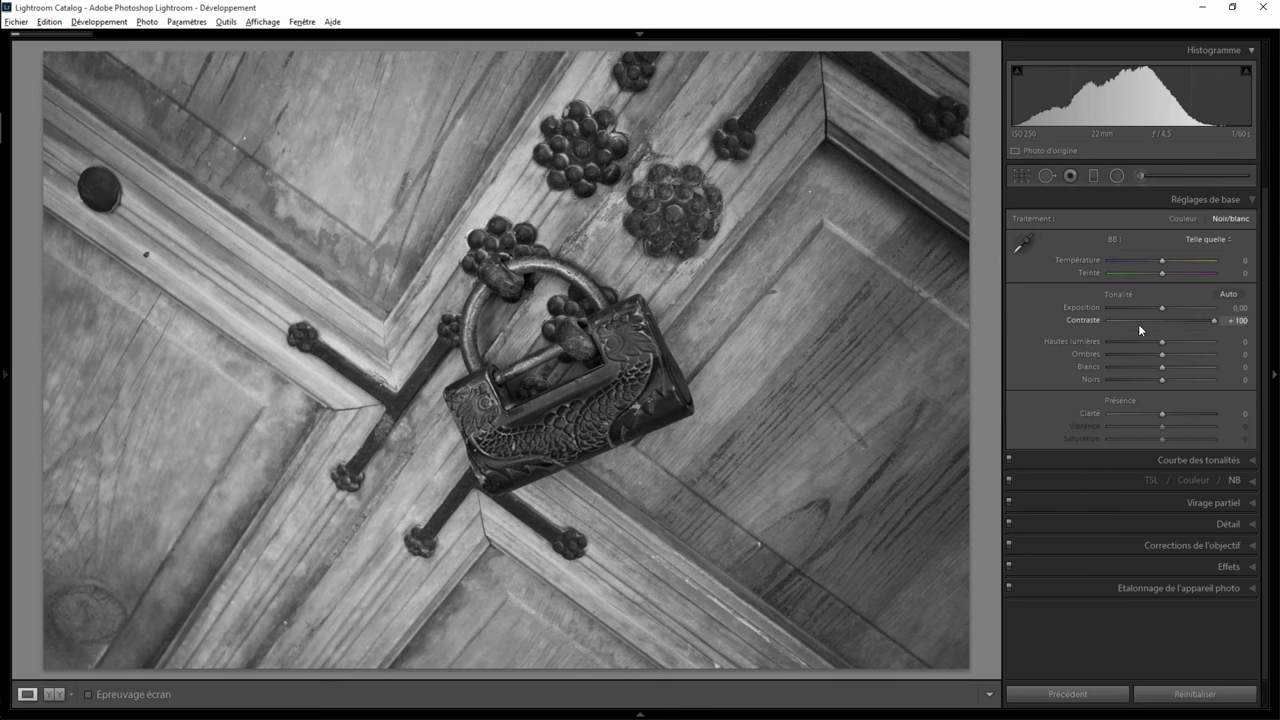
pyautogui.moveTo(1138, 324)
pyautogui.mouseDown()
pyautogui.moveTo(1050, 330)
pyautogui.moveTo(1250, 321)
pyautogui.mouseUp()
pyautogui.moveTo(1093, 368)
pyautogui.mouseDown()
pyautogui.moveTo(1194, 367)
pyautogui.moveTo(1100, 381)
pyautogui.mouseUp()
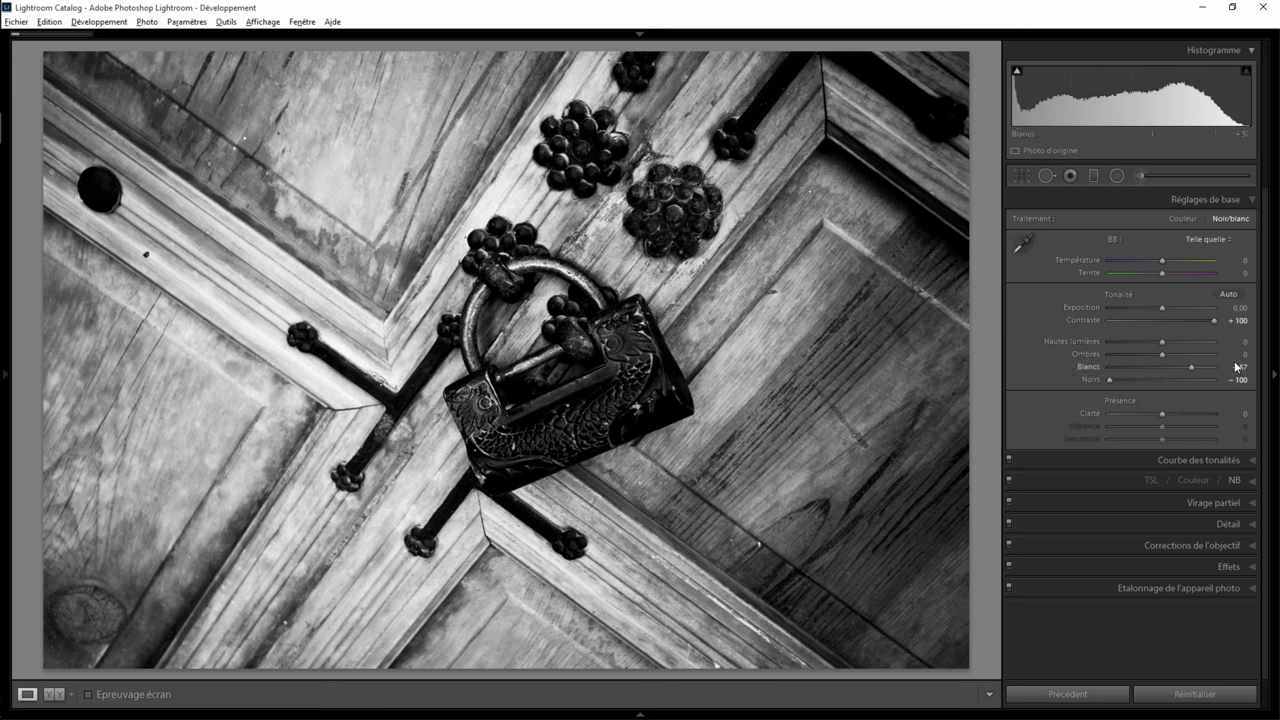
pyautogui.doubleClick(1191, 367)
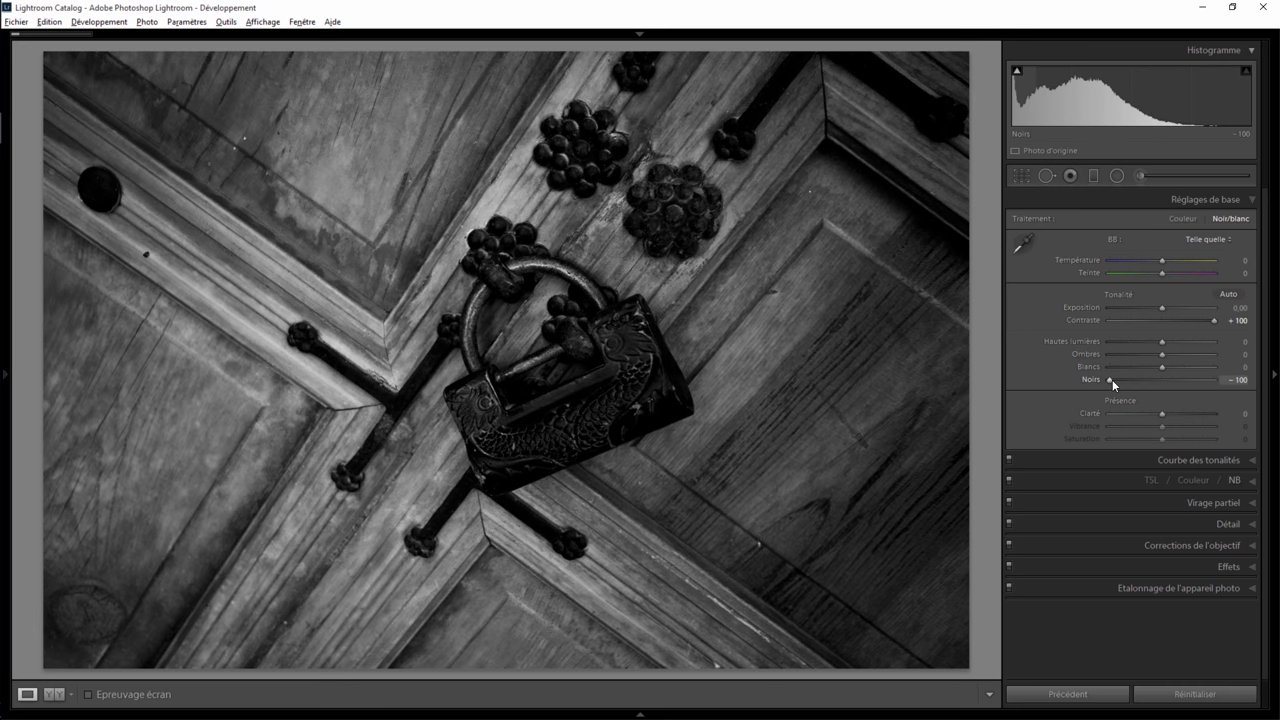
pyautogui.doubleClick(1111, 380)
# Test brighter highlights and clarity +100, then reset highlights, shadows, clarity and contrast to 0
pyautogui.moveTo(1162, 345)
pyautogui.mouseDown()
pyautogui.moveTo(1210, 345)
pyautogui.moveTo(1166, 354)
pyautogui.mouseUp()
pyautogui.doubleClick(1181, 341)
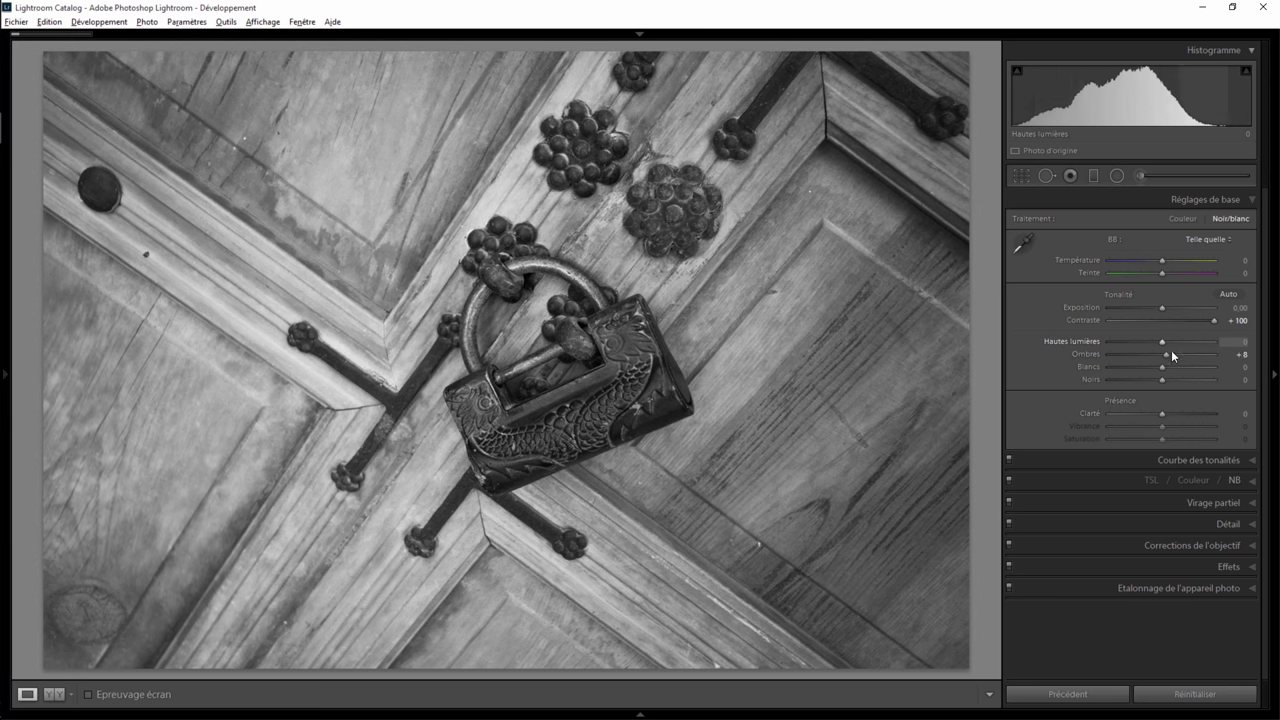
pyautogui.doubleClick(1166, 354)
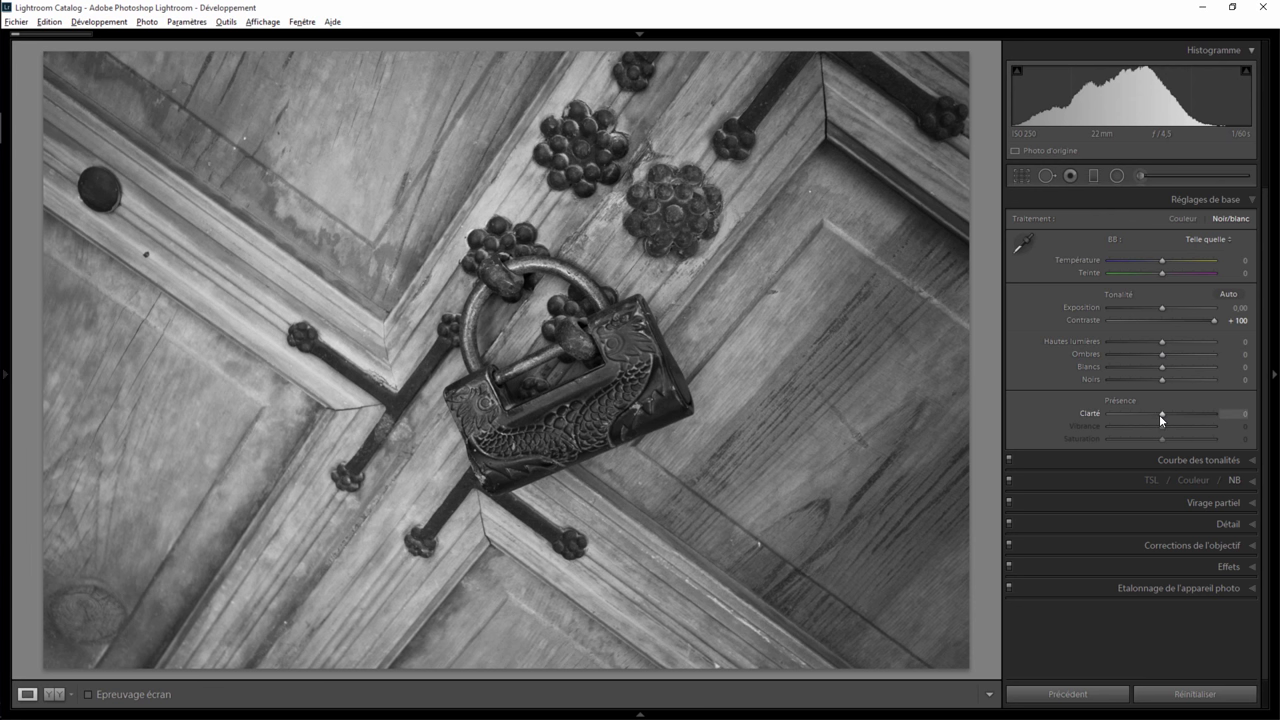
pyautogui.moveTo(1161, 413); pyautogui.dragTo(1214, 412)
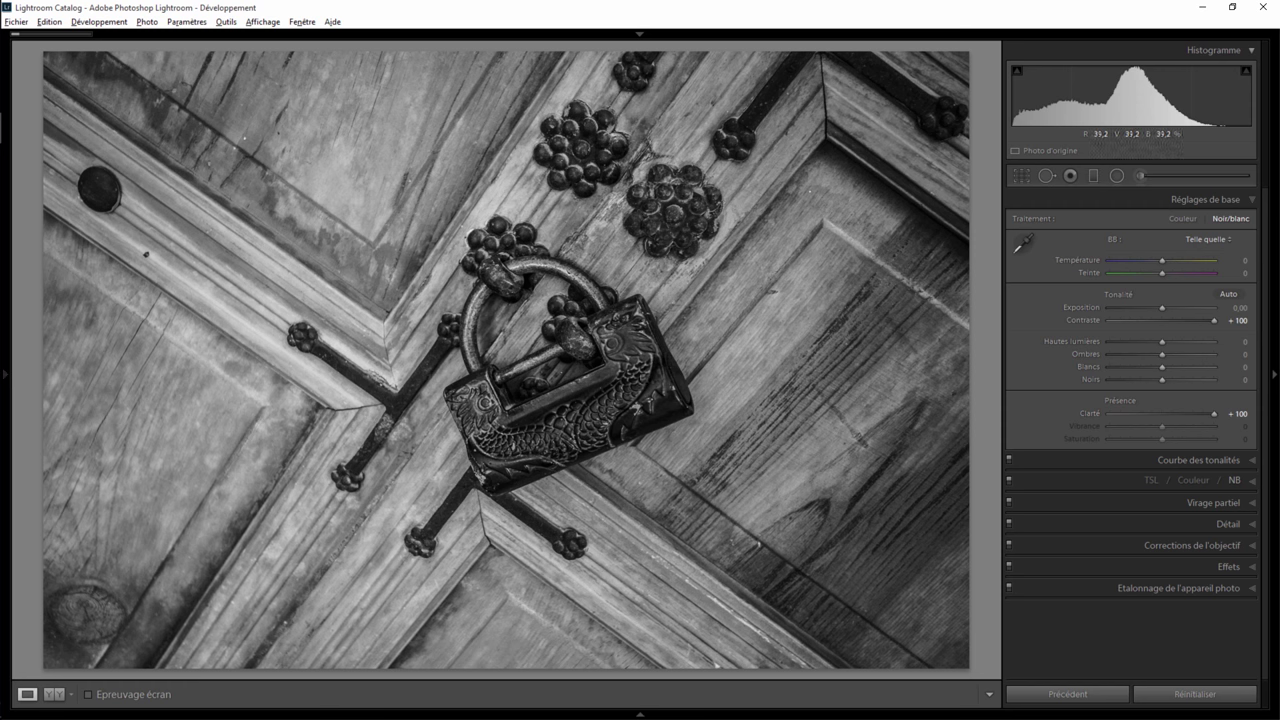
pyautogui.doubleClick(1216, 413)
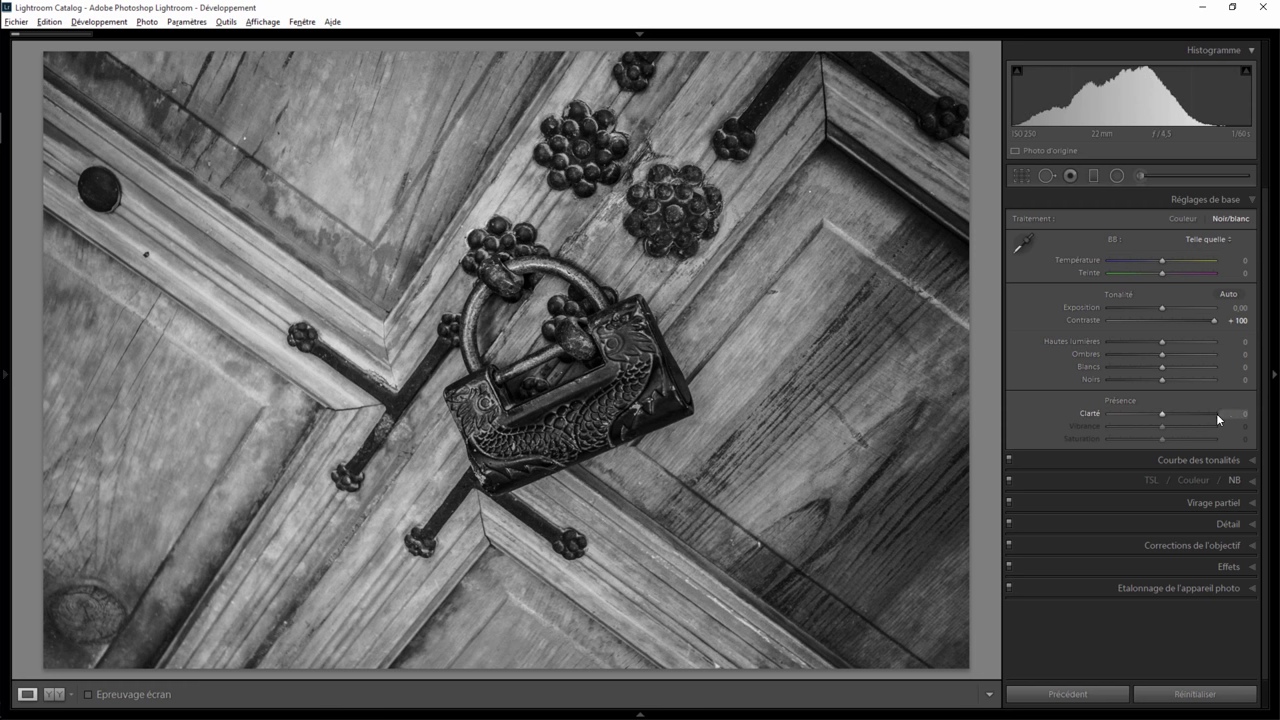
pyautogui.doubleClick(1213, 318)
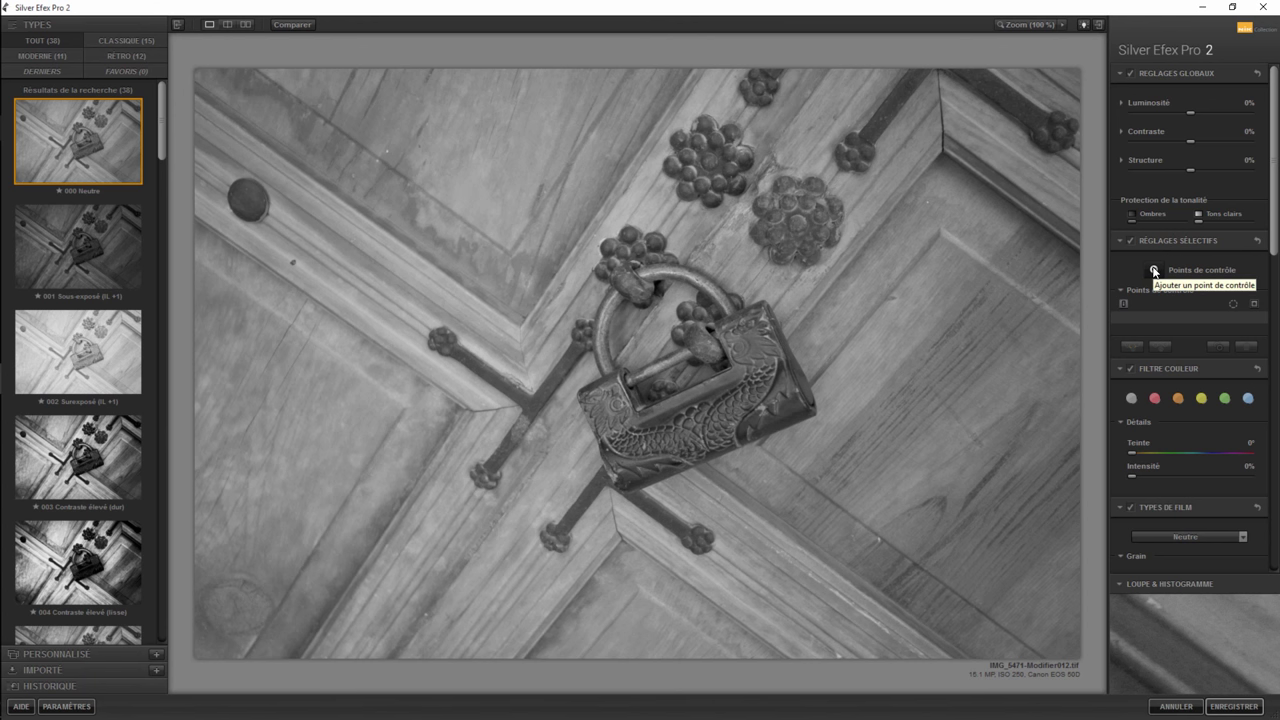
# Place a control point on the wood above the padlock and raise its contrast to 70%
pyautogui.click(1155, 270)
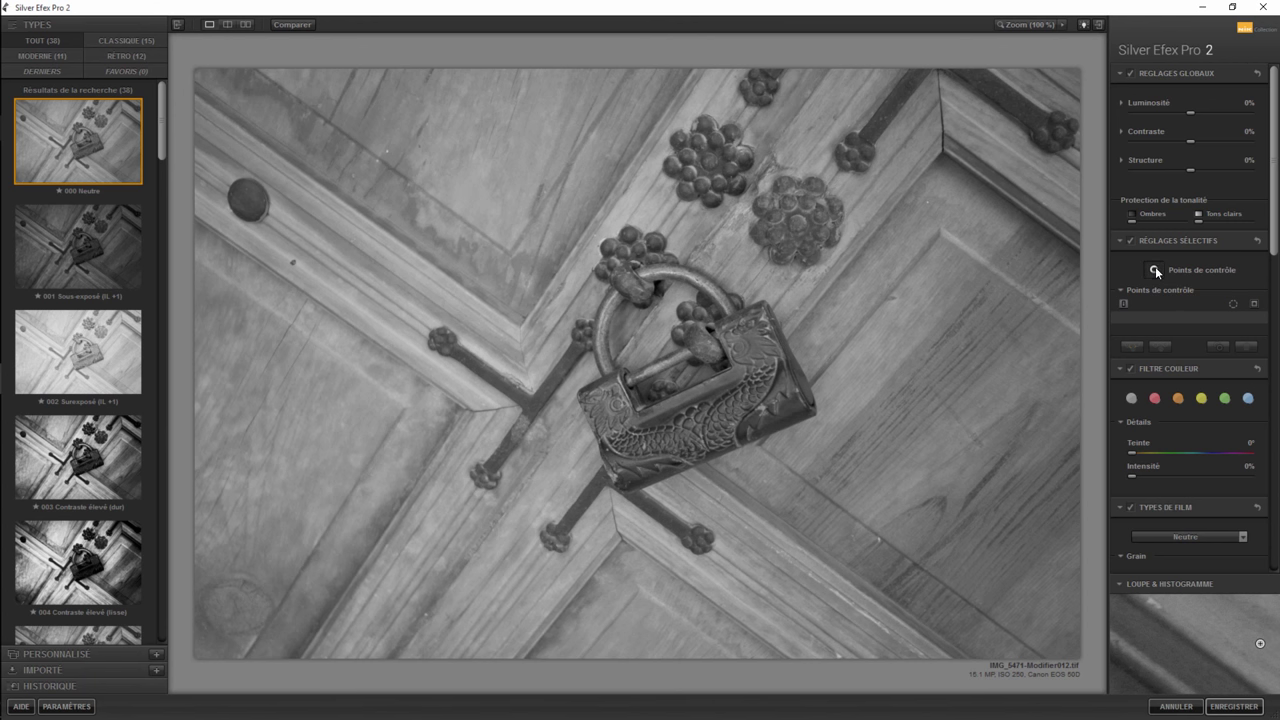
pyautogui.click(484, 180)
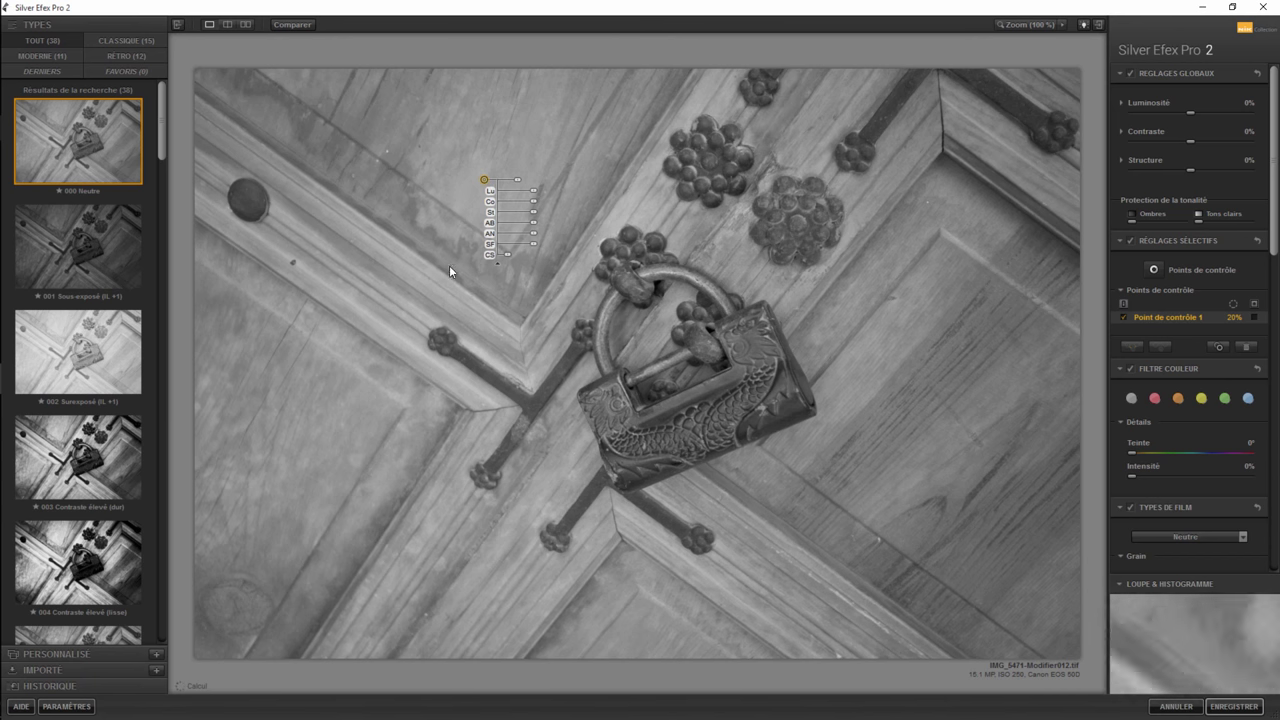
pyautogui.moveTo(535, 195); pyautogui.dragTo(529, 198)
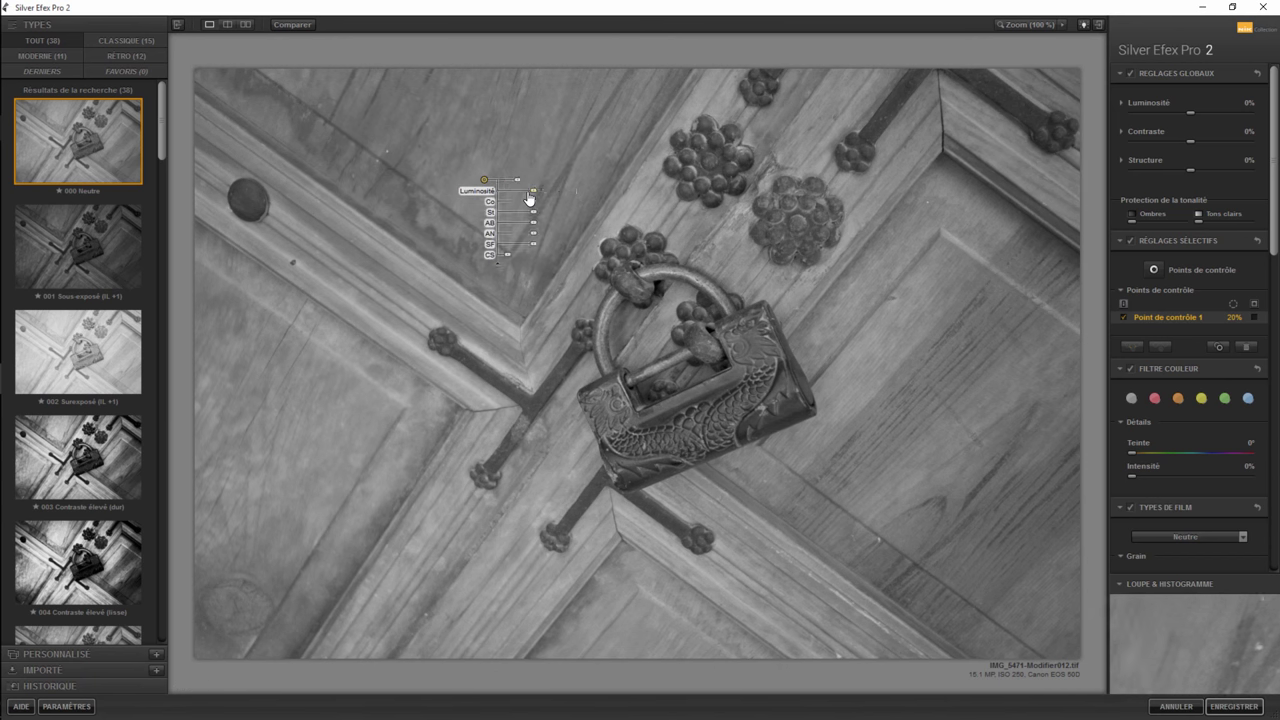
pyautogui.hotkey('ctrl', 'z')
pyautogui.moveTo(533, 208); pyautogui.dragTo(551, 208)
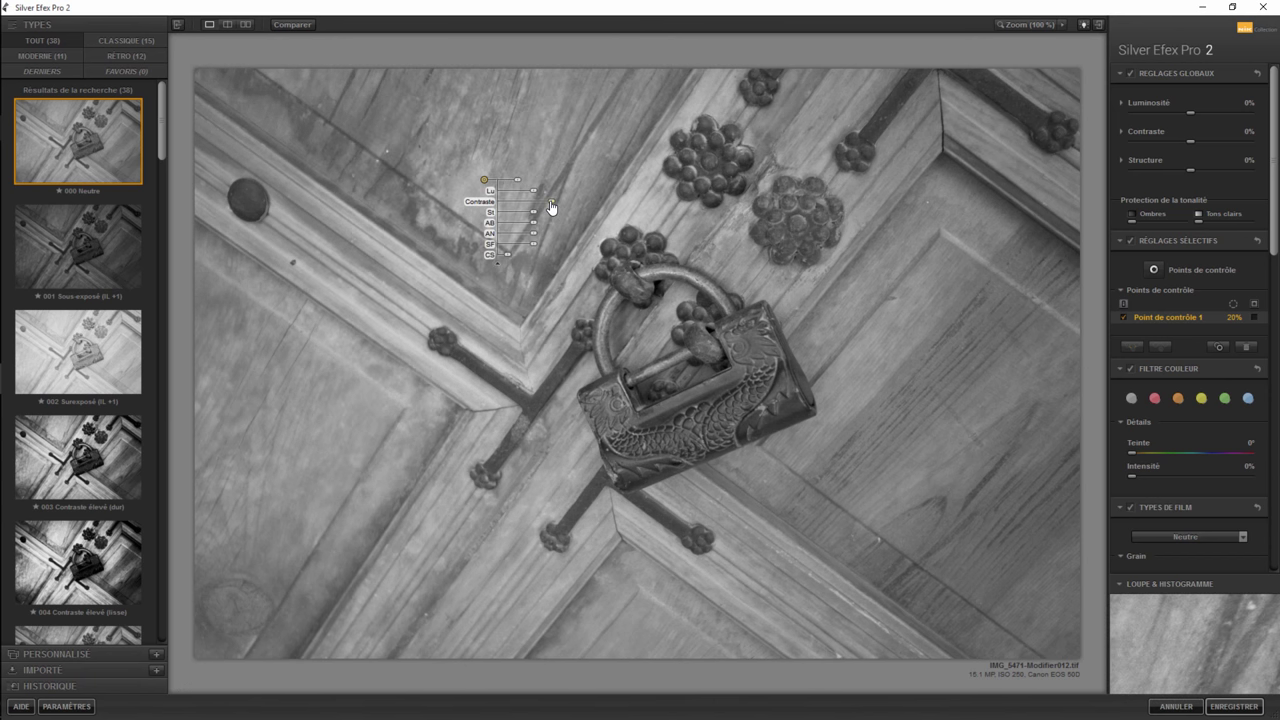
# Raise the control point's structure and fine structure to 100% and restore selective colour
pyautogui.moveTo(533, 212)
pyautogui.mouseDown()
pyautogui.moveTo(576, 214)
pyautogui.moveTo(537, 217)
pyautogui.moveTo(565, 224)
pyautogui.mouseUp()
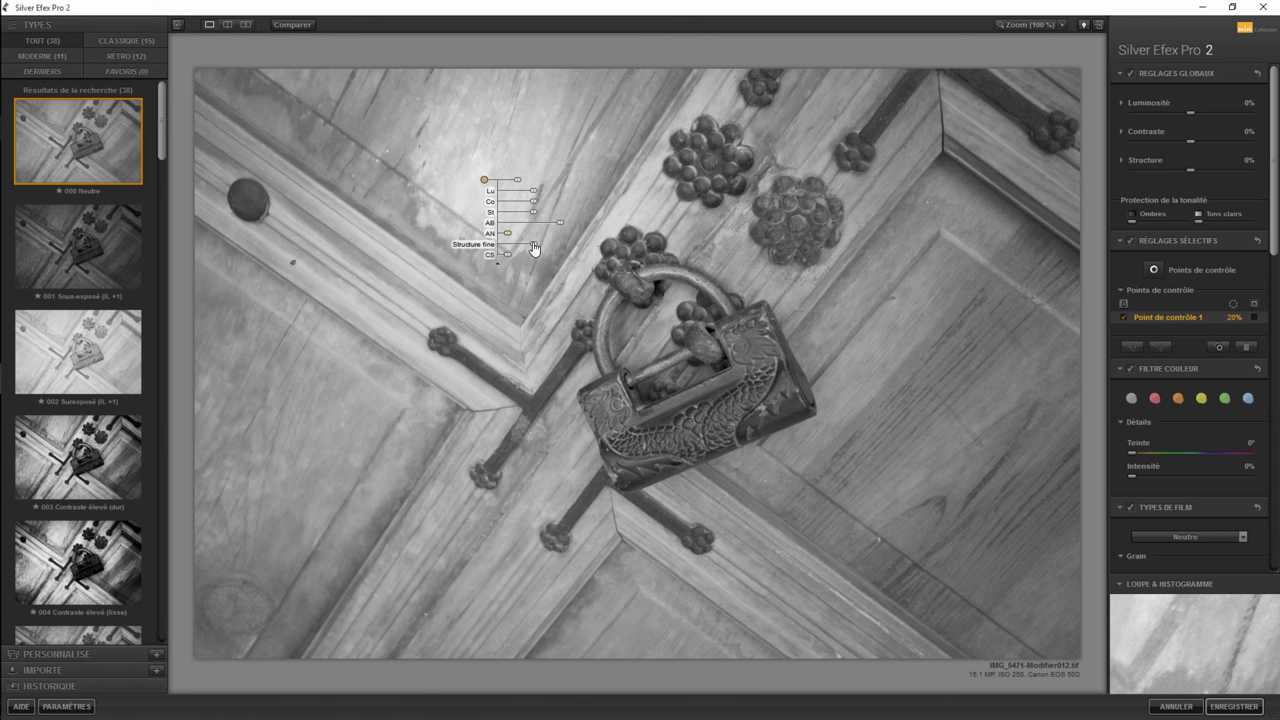
pyautogui.moveTo(534, 250); pyautogui.dragTo(583, 250)
pyautogui.moveTo(583, 250); pyautogui.dragTo(566, 234)
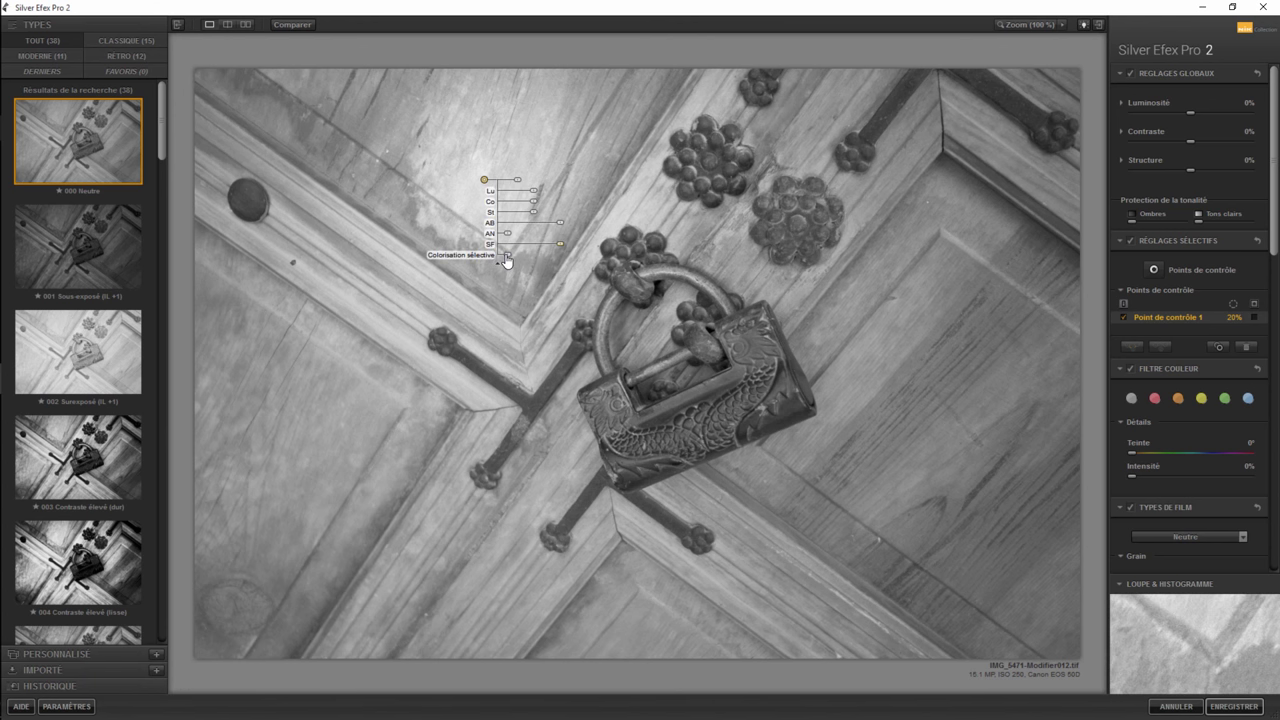
pyautogui.moveTo(506, 258); pyautogui.dragTo(566, 262)
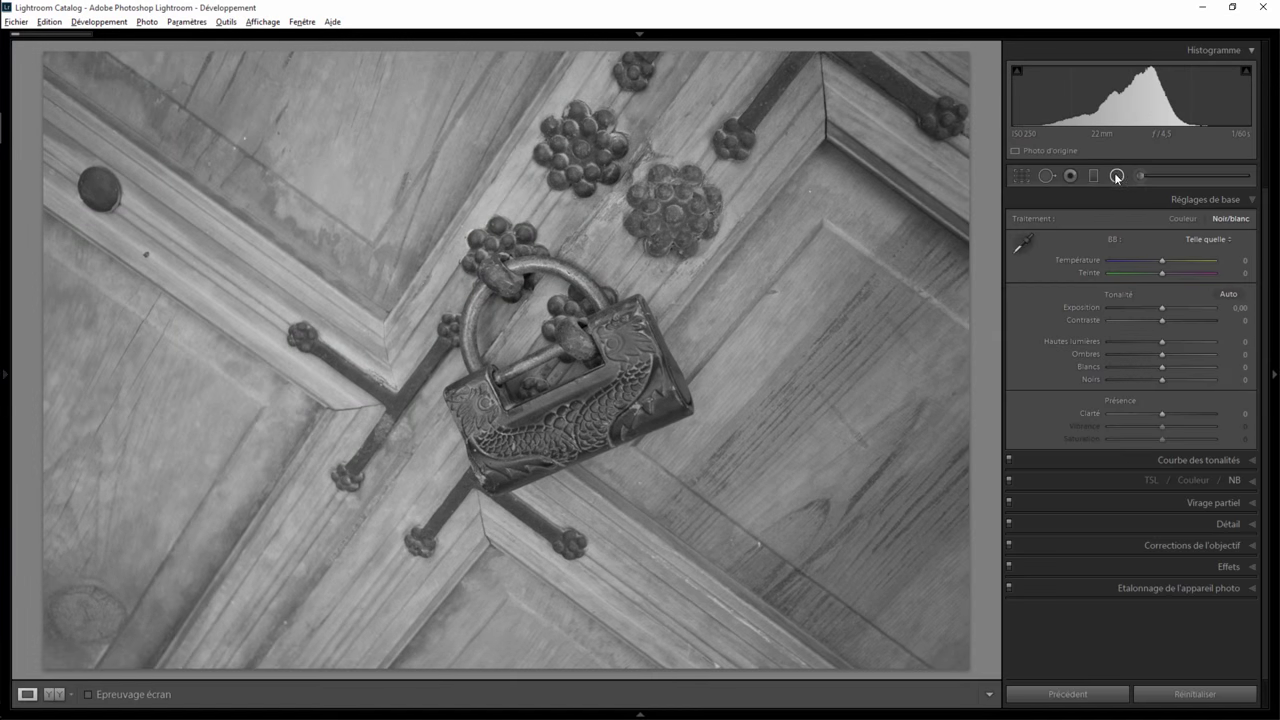
# Draw a radial filter over the upper-left wood panel, reset its effects and feather it to 39
pyautogui.click(1117, 175)
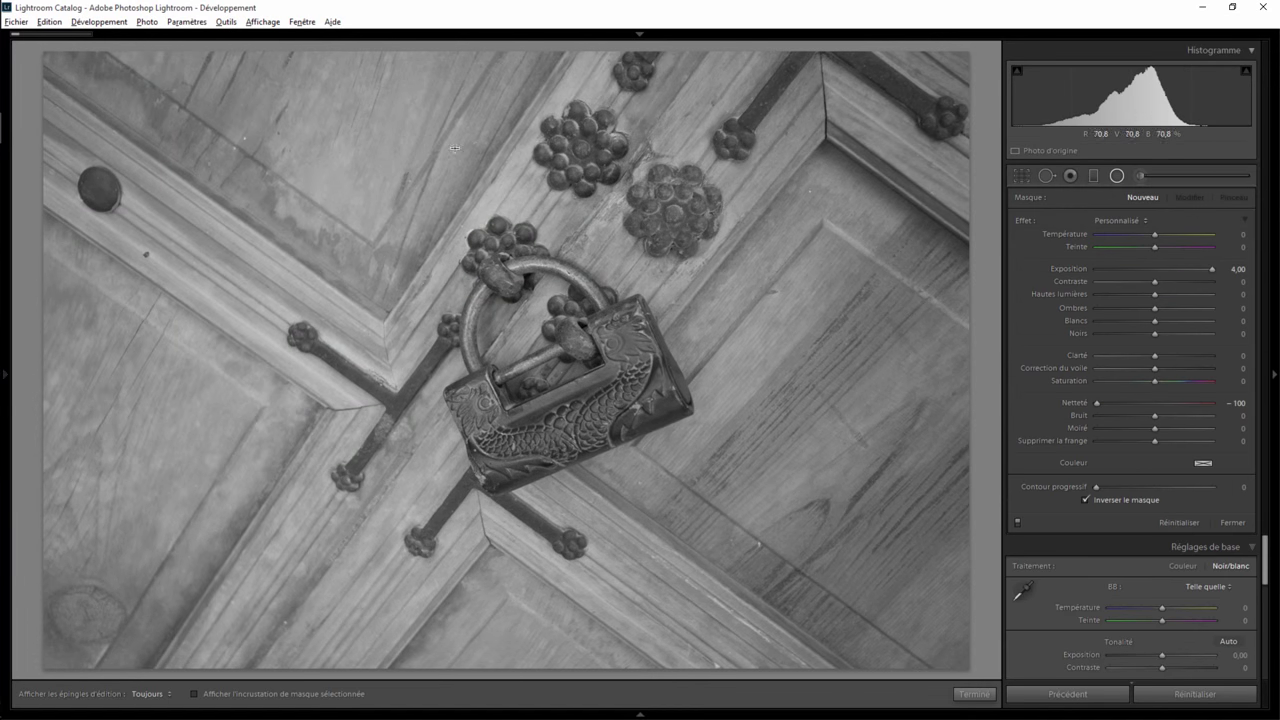
pyautogui.moveTo(360, 141); pyautogui.dragTo(571, 306)
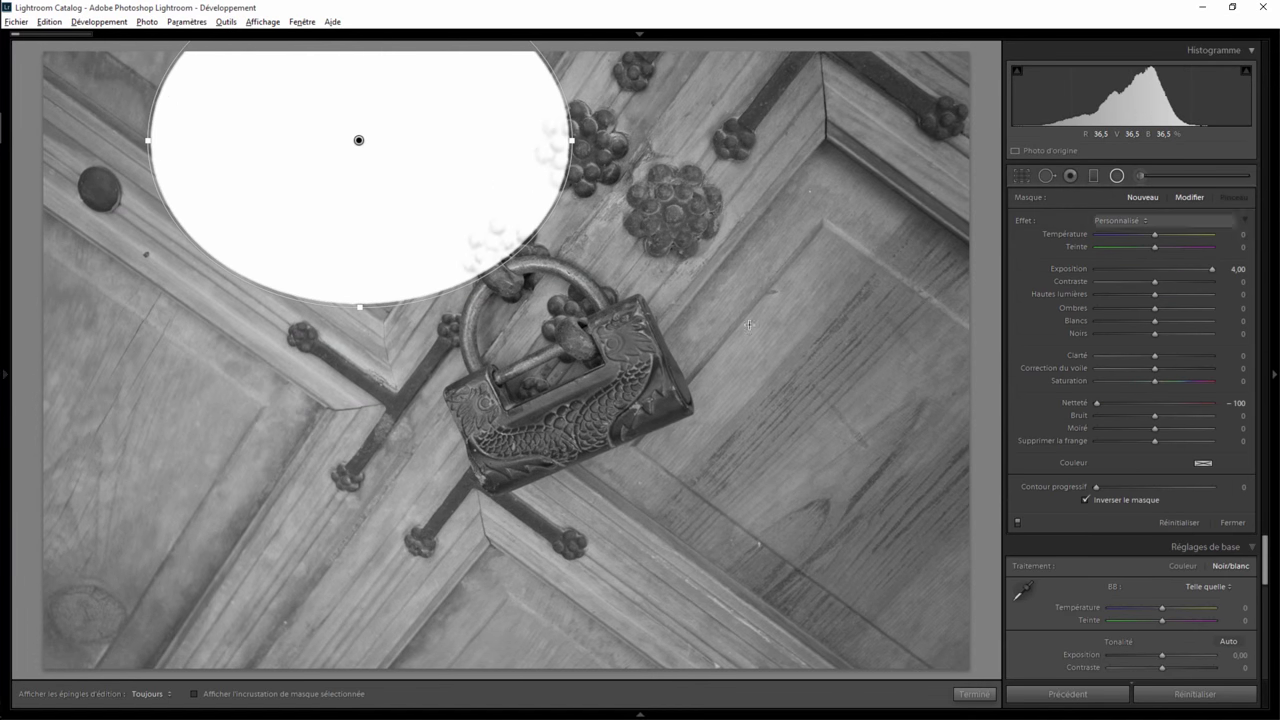
pyautogui.doubleClick(1025, 226)
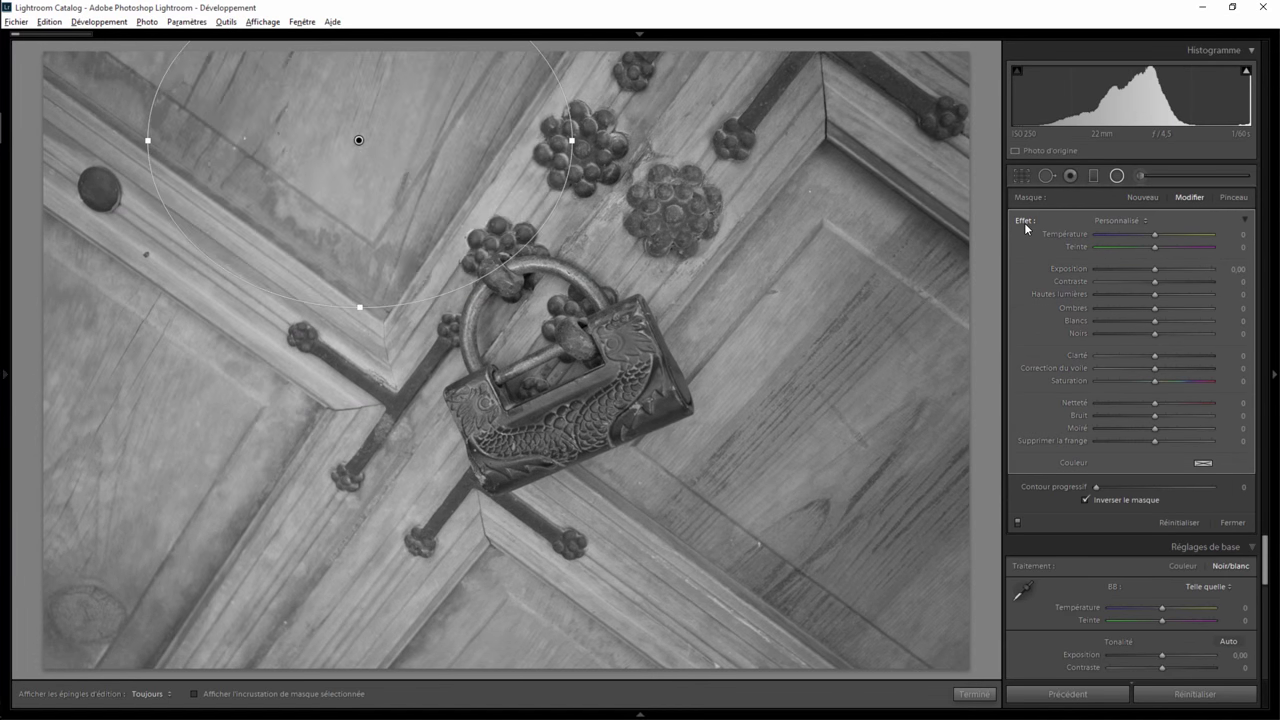
pyautogui.moveTo(1097, 490); pyautogui.dragTo(1141, 490)
pyautogui.moveTo(359, 307); pyautogui.dragTo(357, 336)
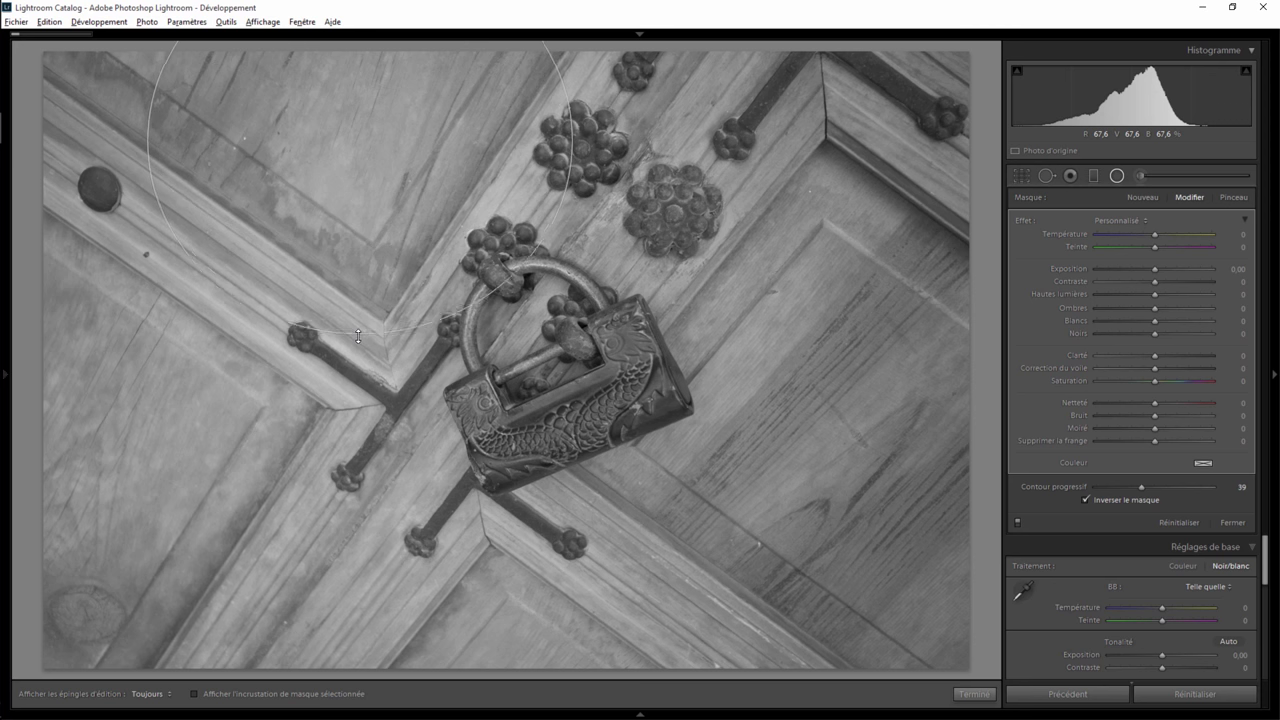
pyautogui.moveTo(356, 138); pyautogui.dragTo(350, 175)
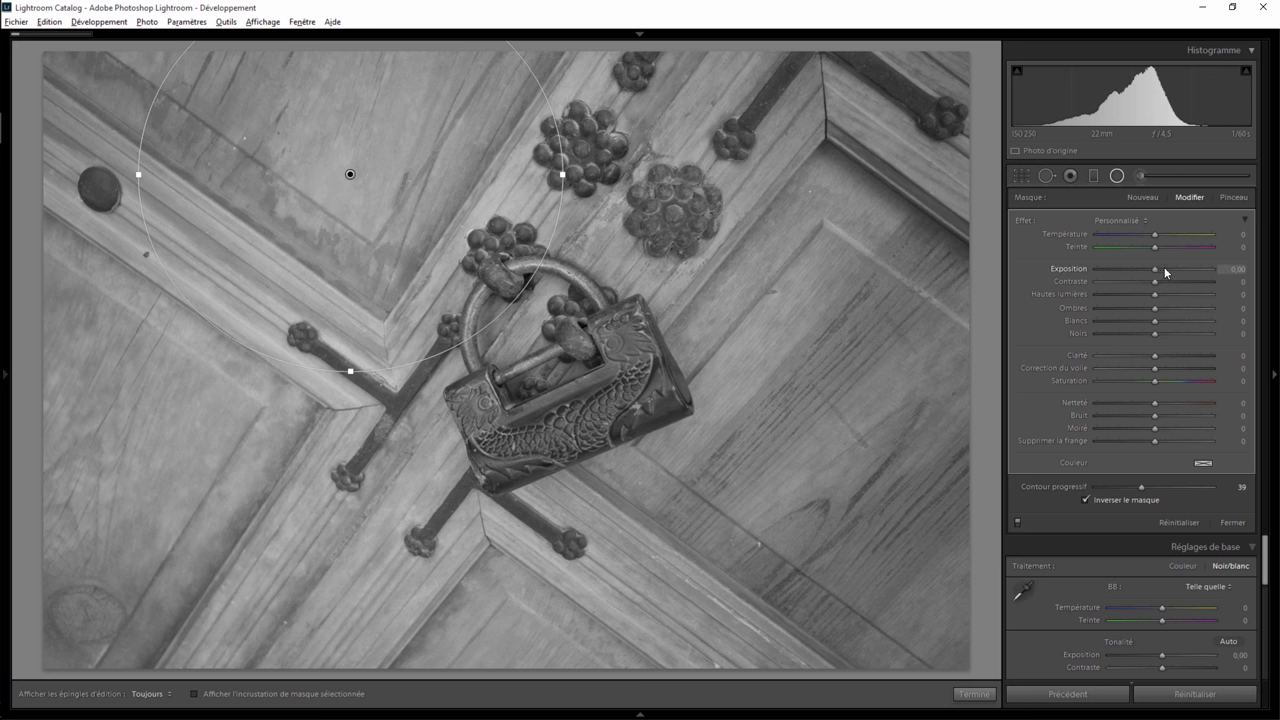
# Set contrast 100 and whites 68 inside the circle, testing sharpness and saturation before resetting both
pyautogui.moveTo(1164, 267); pyautogui.dragTo(1268, 284)
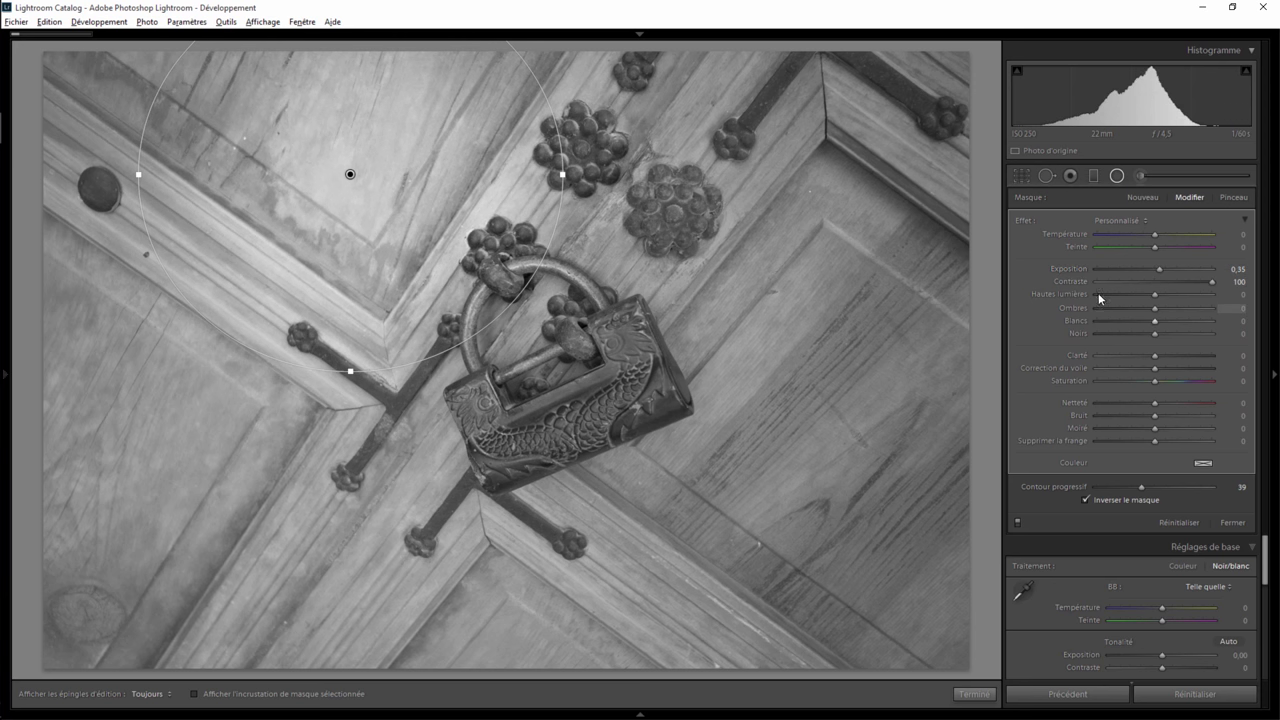
pyautogui.moveTo(1155, 321)
pyautogui.mouseDown()
pyautogui.moveTo(1193, 321)
pyautogui.moveTo(1095, 333)
pyautogui.moveTo(1204, 355)
pyautogui.moveTo(1151, 359)
pyautogui.moveTo(1185, 356)
pyautogui.mouseUp()
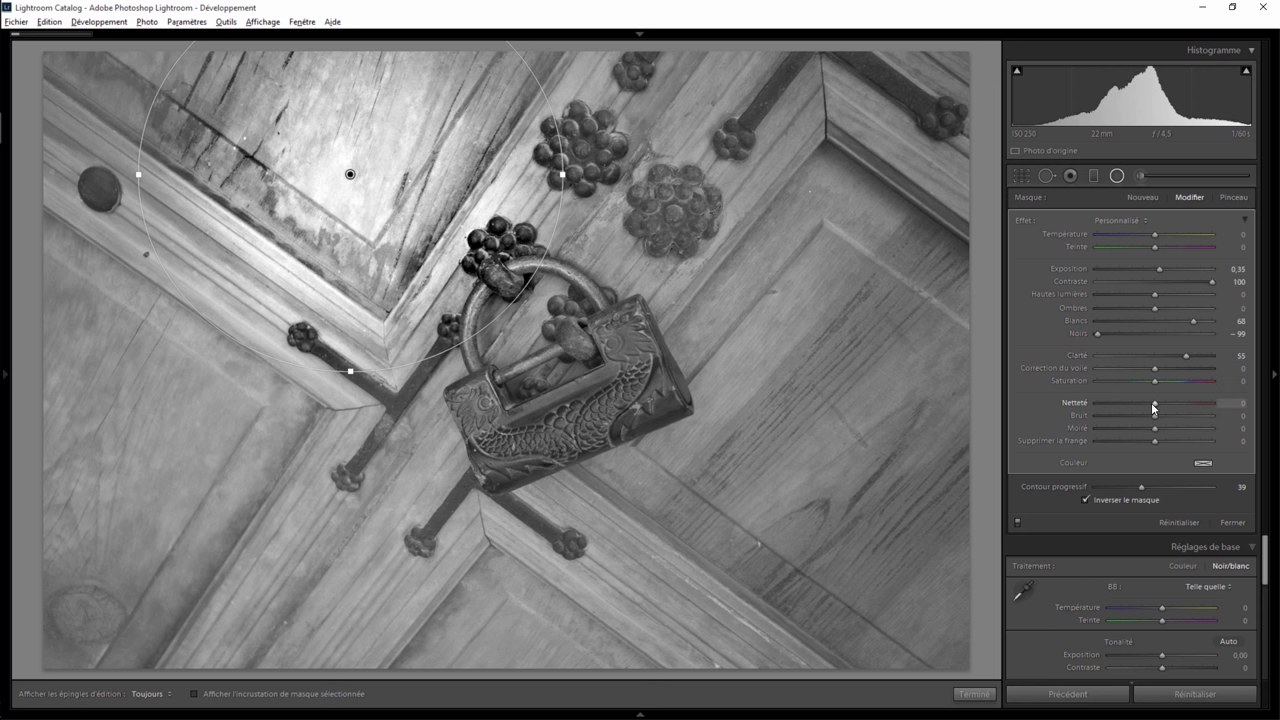
pyautogui.moveTo(1157, 406)
pyautogui.mouseDown()
pyautogui.moveTo(1194, 403)
pyautogui.moveTo(1150, 409)
pyautogui.mouseUp()
pyautogui.moveTo(1220, 400); pyautogui.dragTo(1174, 403)
pyautogui.doubleClick(1197, 404)
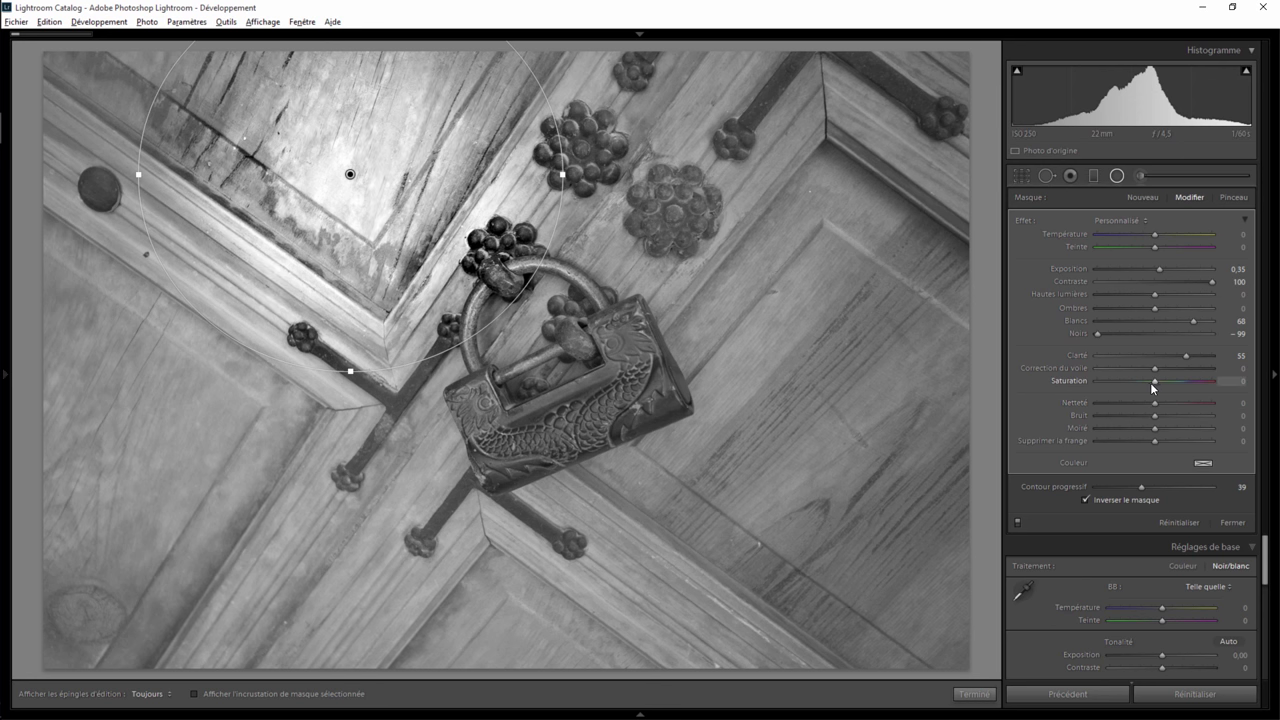
pyautogui.moveTo(1154, 381); pyautogui.dragTo(1208, 381)
pyautogui.doubleClick(1163, 384)
# Tint the radial-filtered wood area with a hue picked from the Couleur swatch
pyautogui.click(1204, 463)
pyautogui.moveTo(1022, 503)
pyautogui.mouseDown()
pyautogui.moveTo(1074, 500)
pyautogui.moveTo(968, 500)
pyautogui.mouseUp()
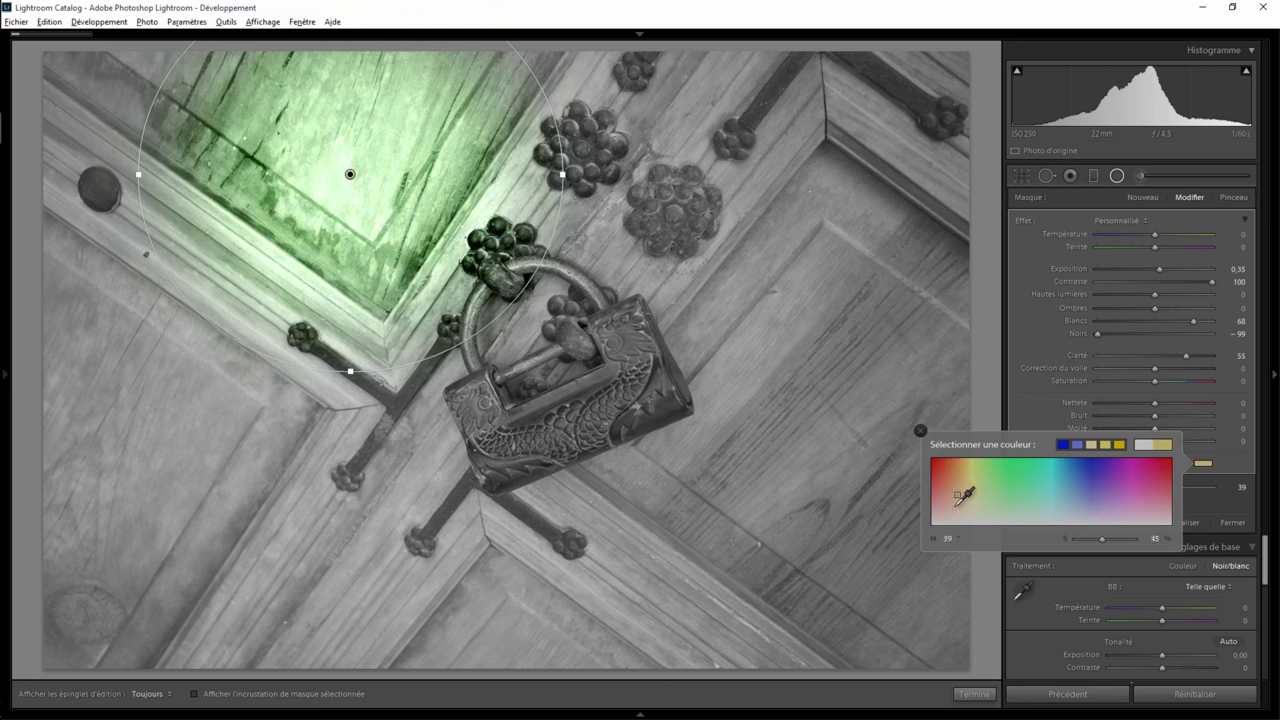
pyautogui.click(920, 431)
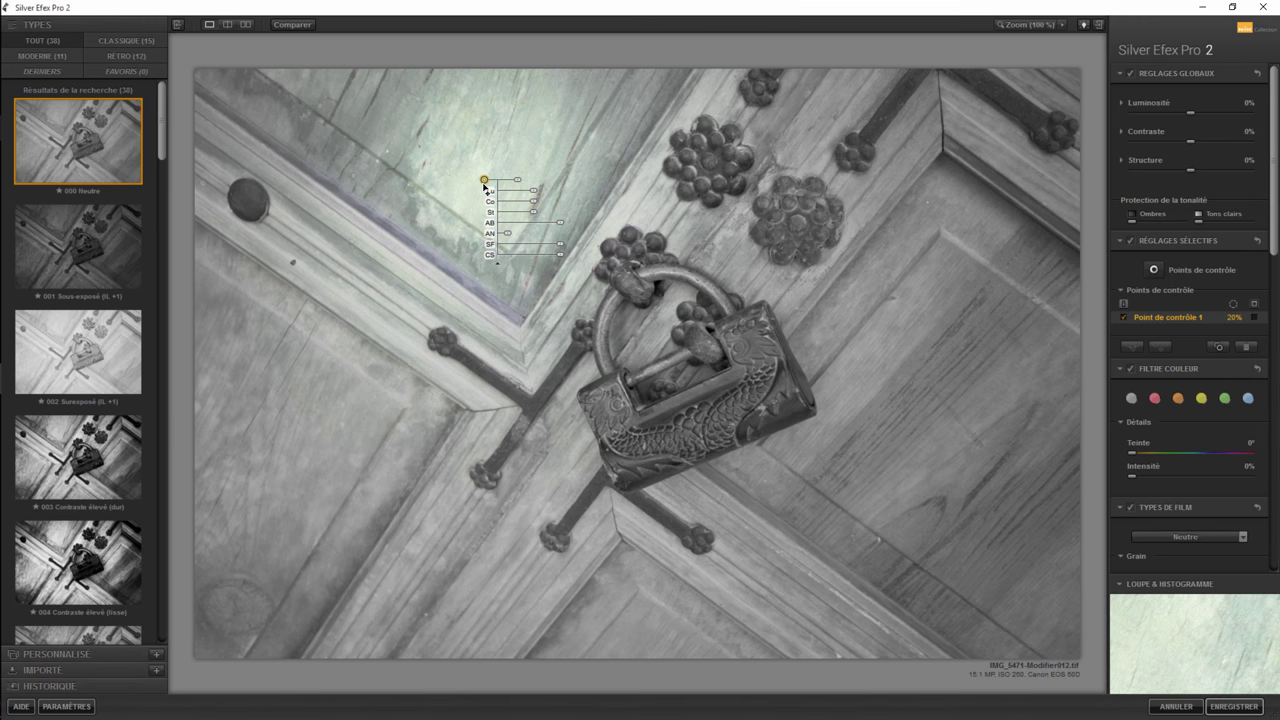
# Delete the control point and try the red, orange, yellow, green and blue colour filters
pyautogui.press('Delete')
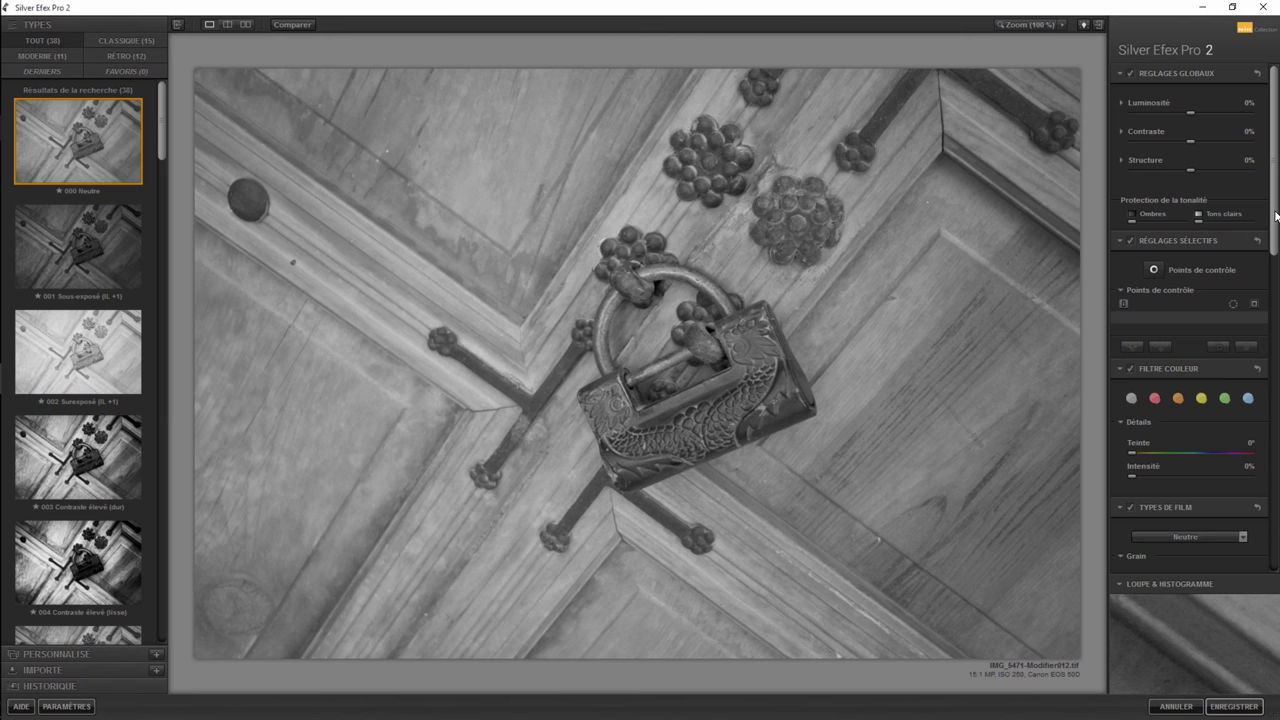
pyautogui.moveTo(1276, 215); pyautogui.dragTo(1273, 291)
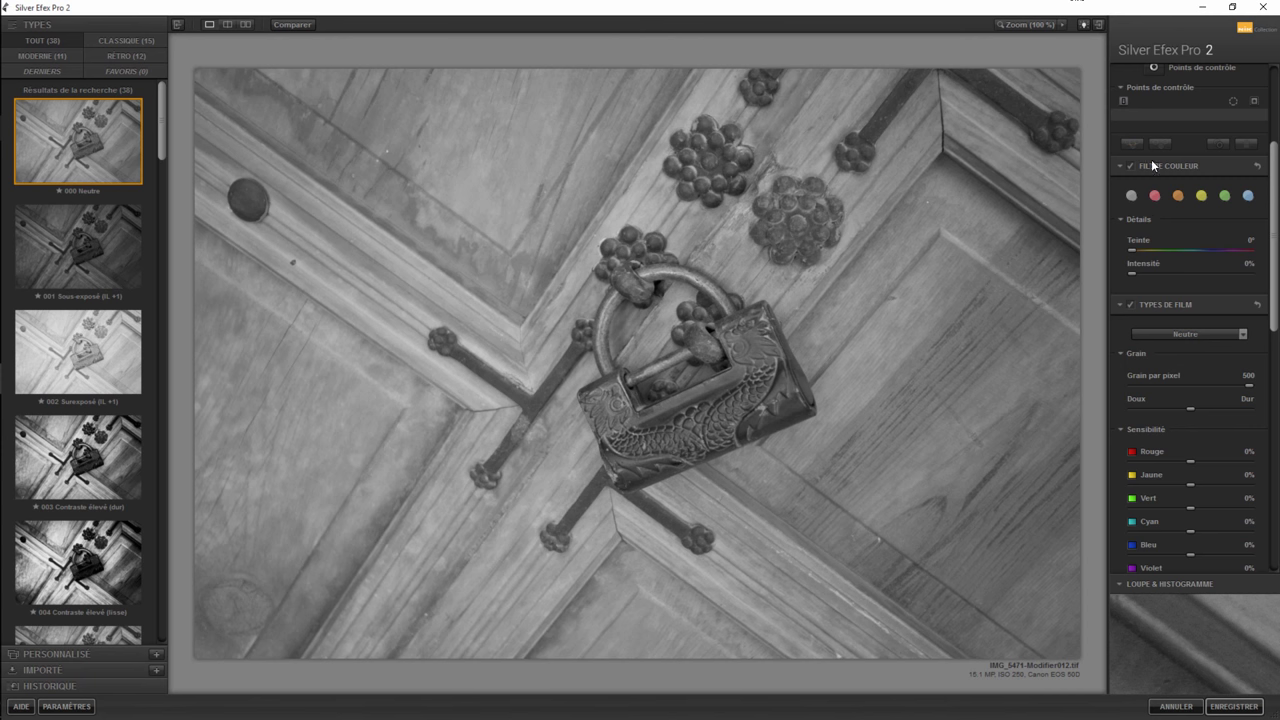
pyautogui.click(1157, 196)
pyautogui.click(1178, 196)
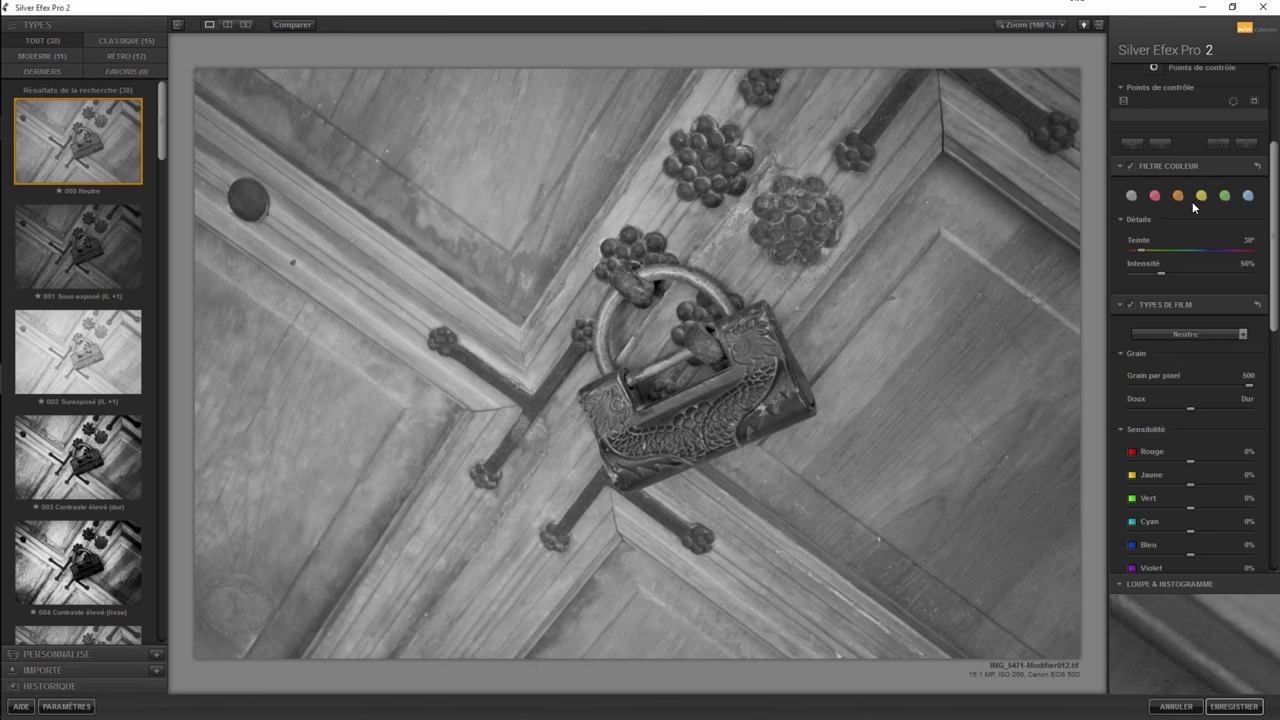
pyautogui.click(1202, 196)
pyautogui.click(1225, 196)
pyautogui.click(1249, 196)
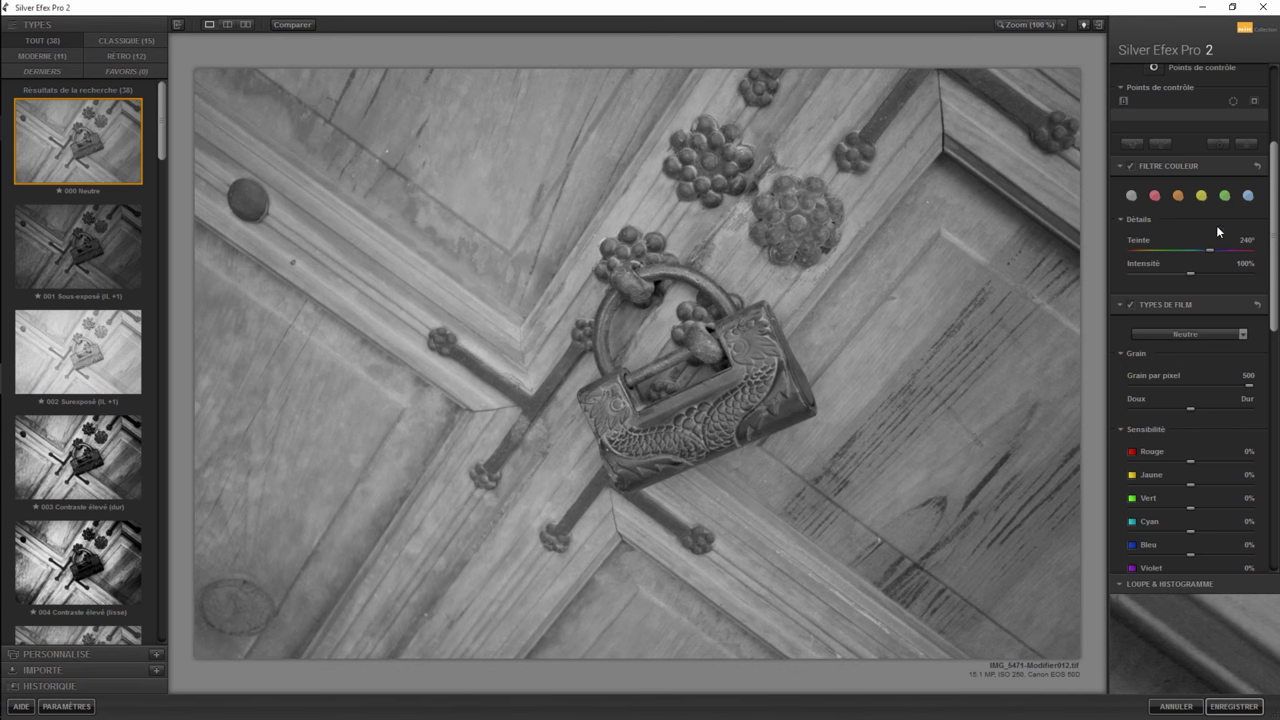
# Return to orange, then shift the colour filter hue to 261° and lower its intensity
pyautogui.click(1179, 197)
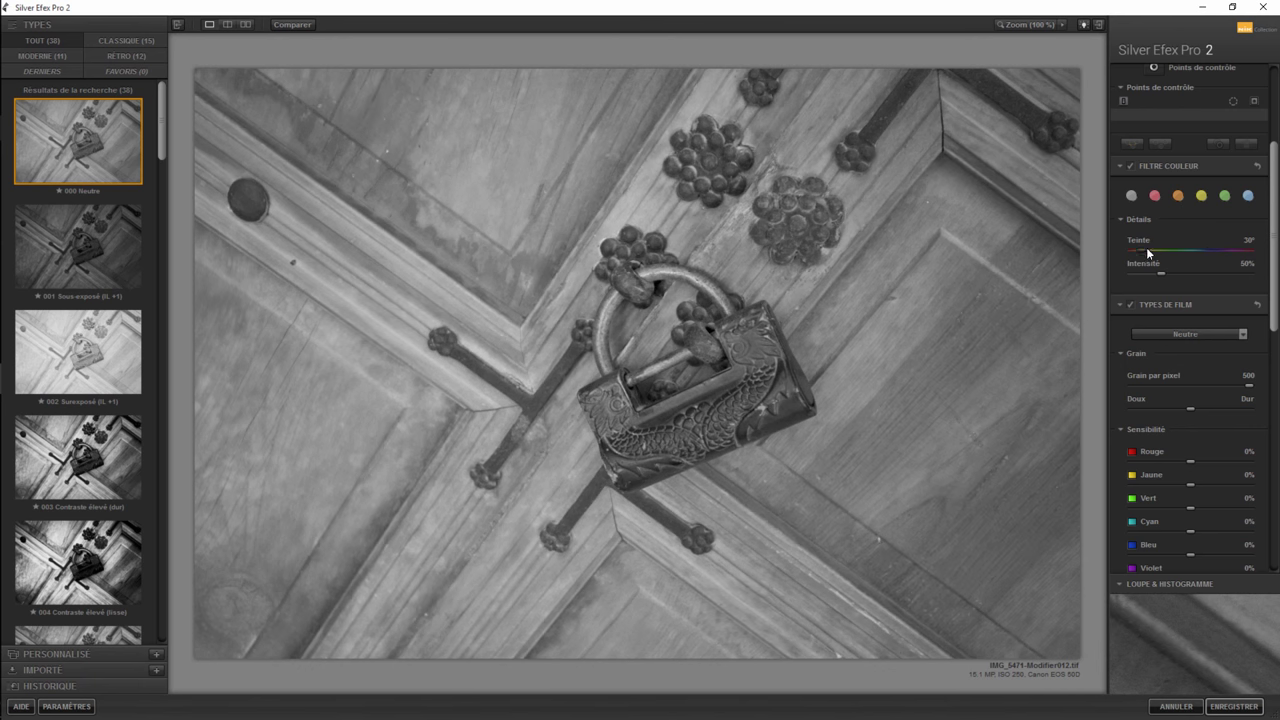
pyautogui.moveTo(1204, 250); pyautogui.dragTo(1213, 251)
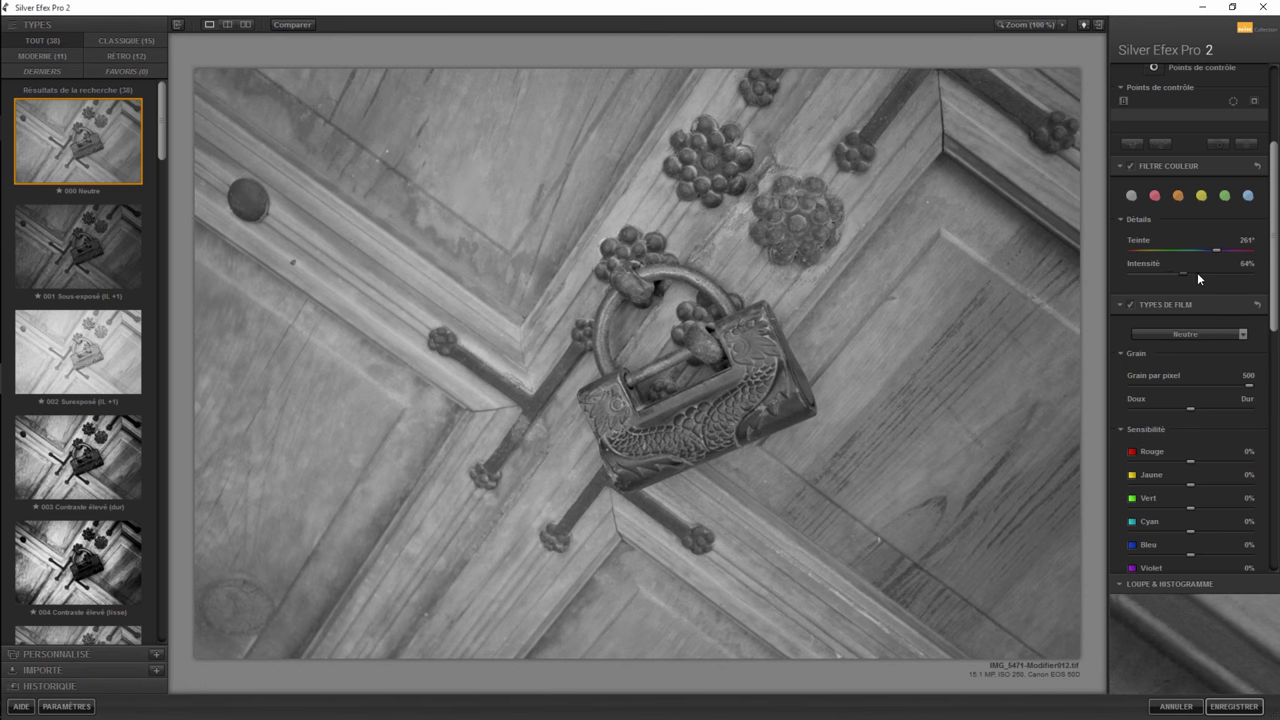
pyautogui.moveTo(1184, 273)
pyautogui.mouseDown()
pyautogui.moveTo(1132, 278)
pyautogui.moveTo(1202, 276)
pyautogui.mouseUp()
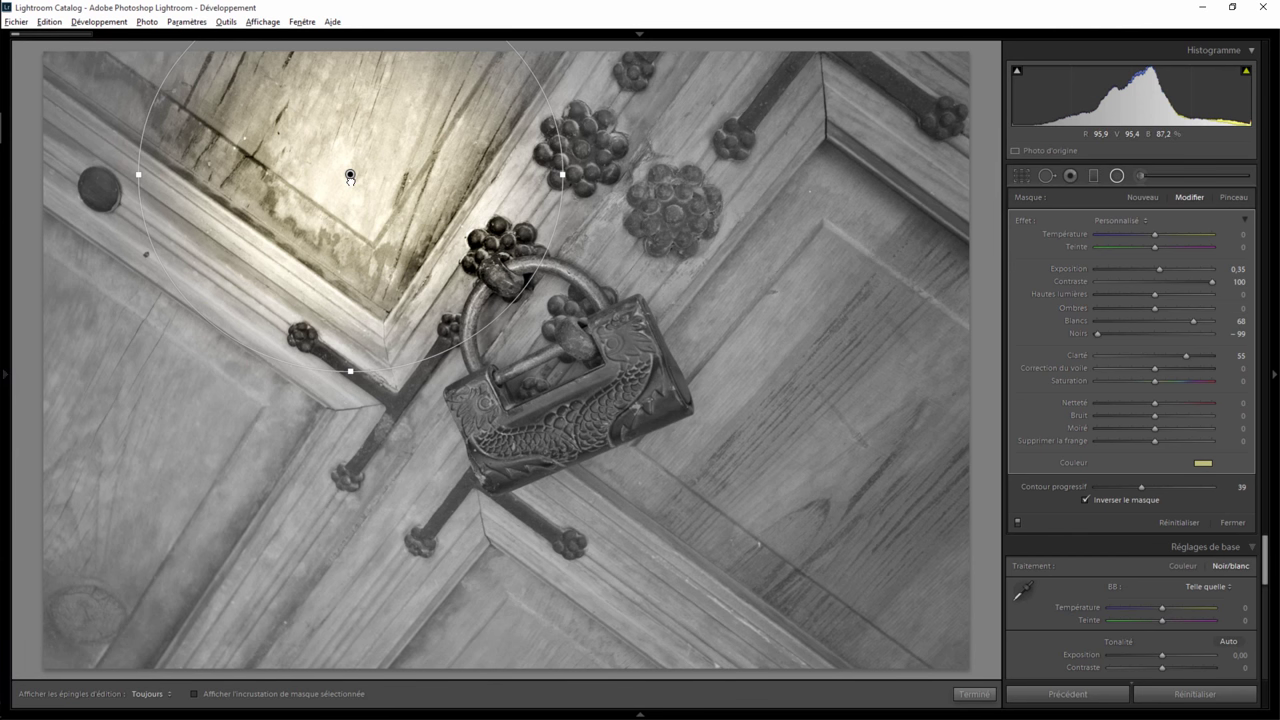
# Delete the radial filter and set the black-and-white mix to Rouge +62, Bleu vert −94
pyautogui.press('Delete')
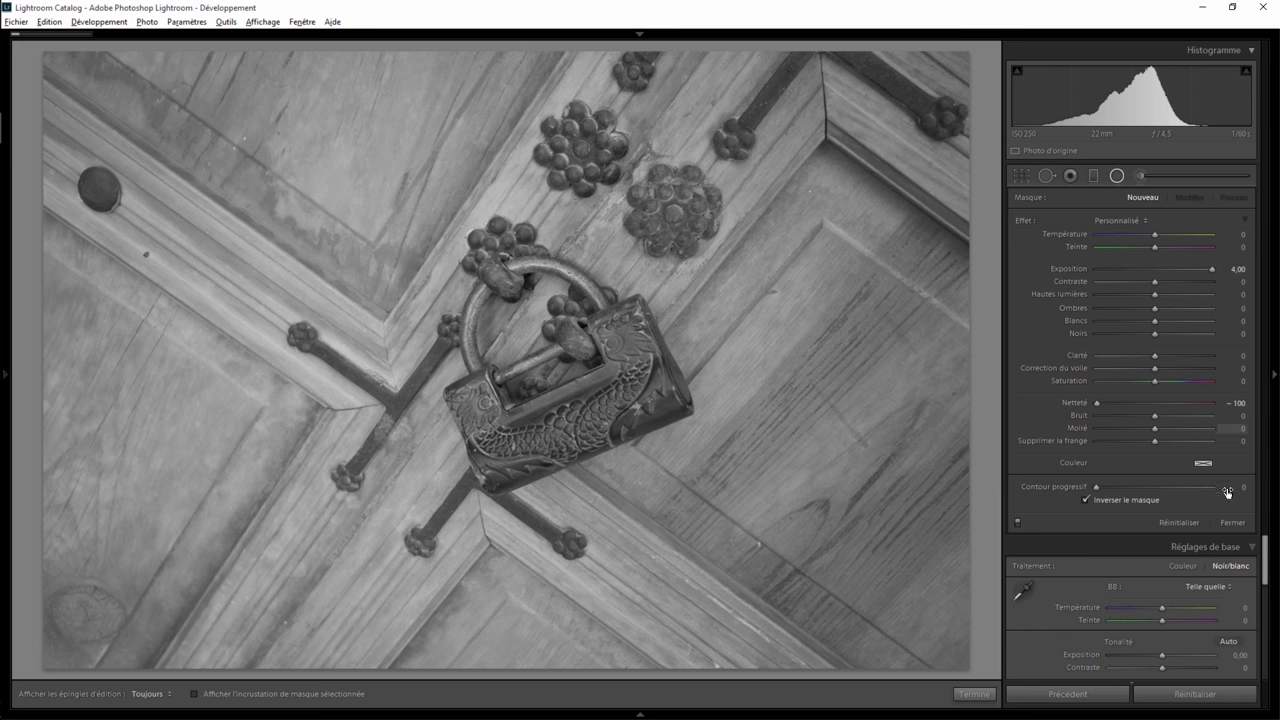
pyautogui.click(1233, 522)
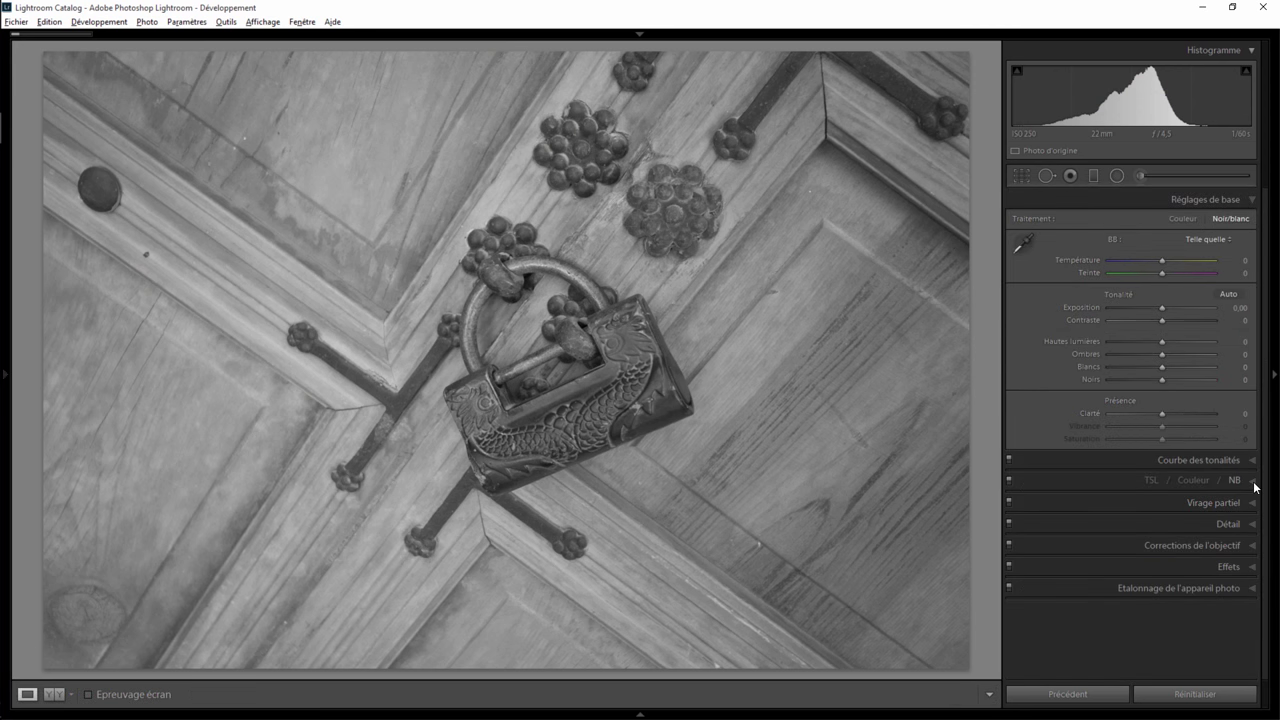
pyautogui.click(1240, 480)
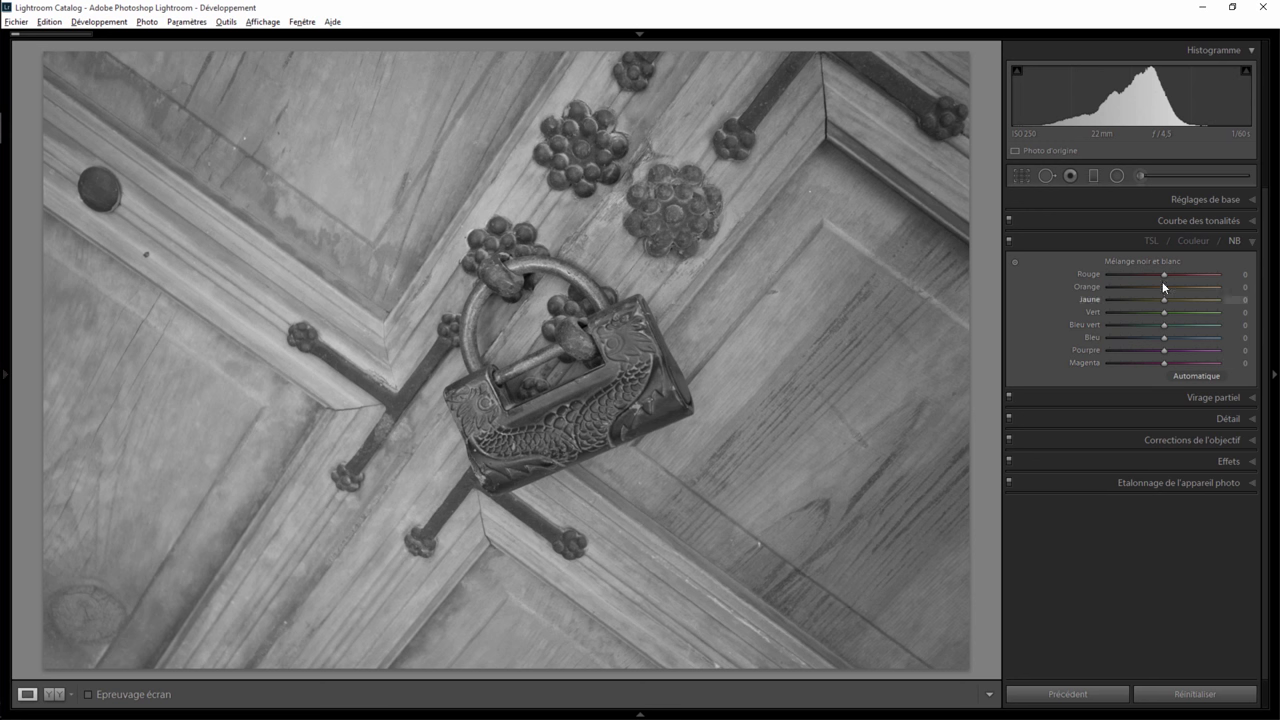
pyautogui.moveTo(1164, 274); pyautogui.dragTo(1196, 274)
pyautogui.moveTo(1164, 325)
pyautogui.mouseDown()
pyautogui.moveTo(1115, 325)
pyautogui.moveTo(1117, 337)
pyautogui.mouseUp()
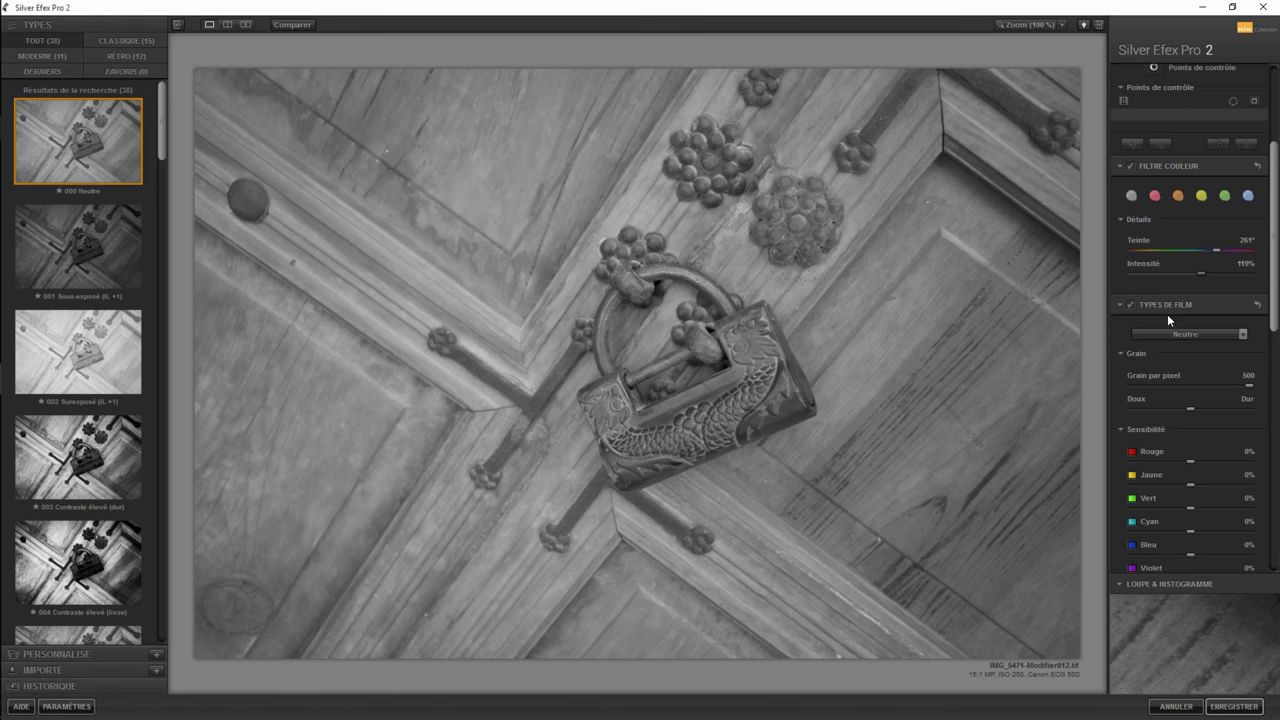
# Reset the colour filter to neutral and scroll through the film type and finishing settings
pyautogui.click(55, 150)
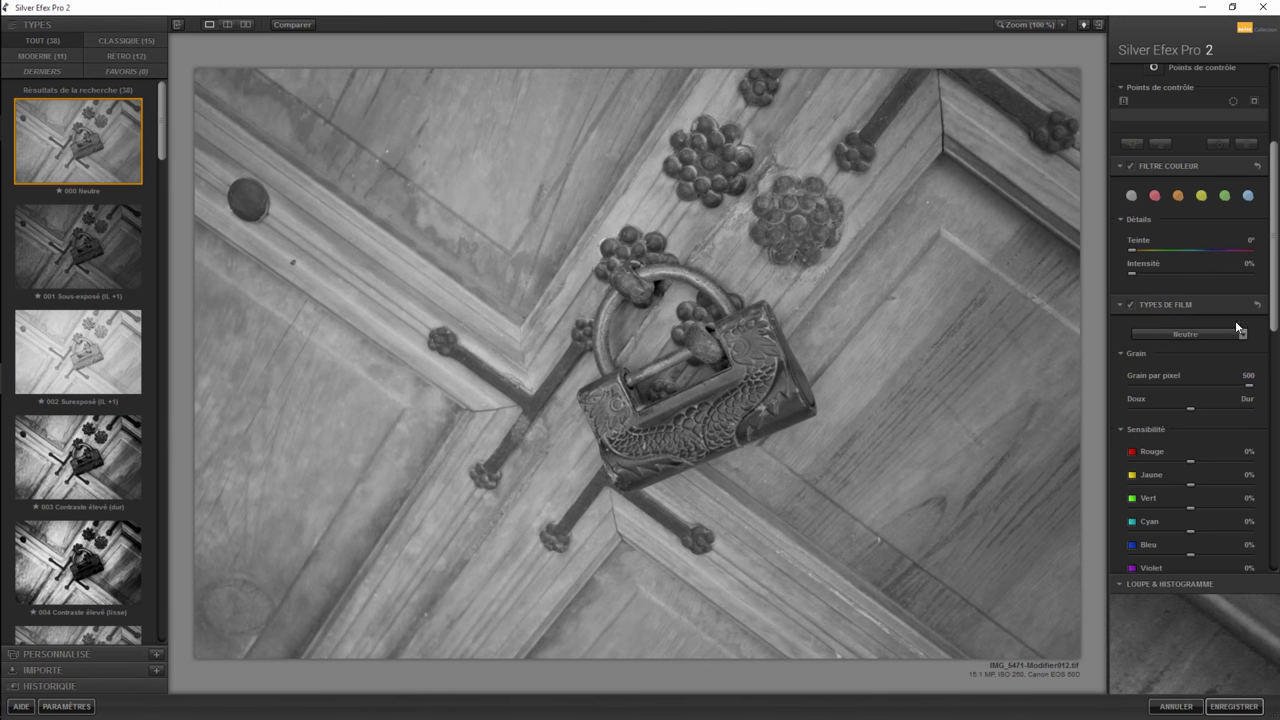
pyautogui.scroll(-1, 1272, 343)
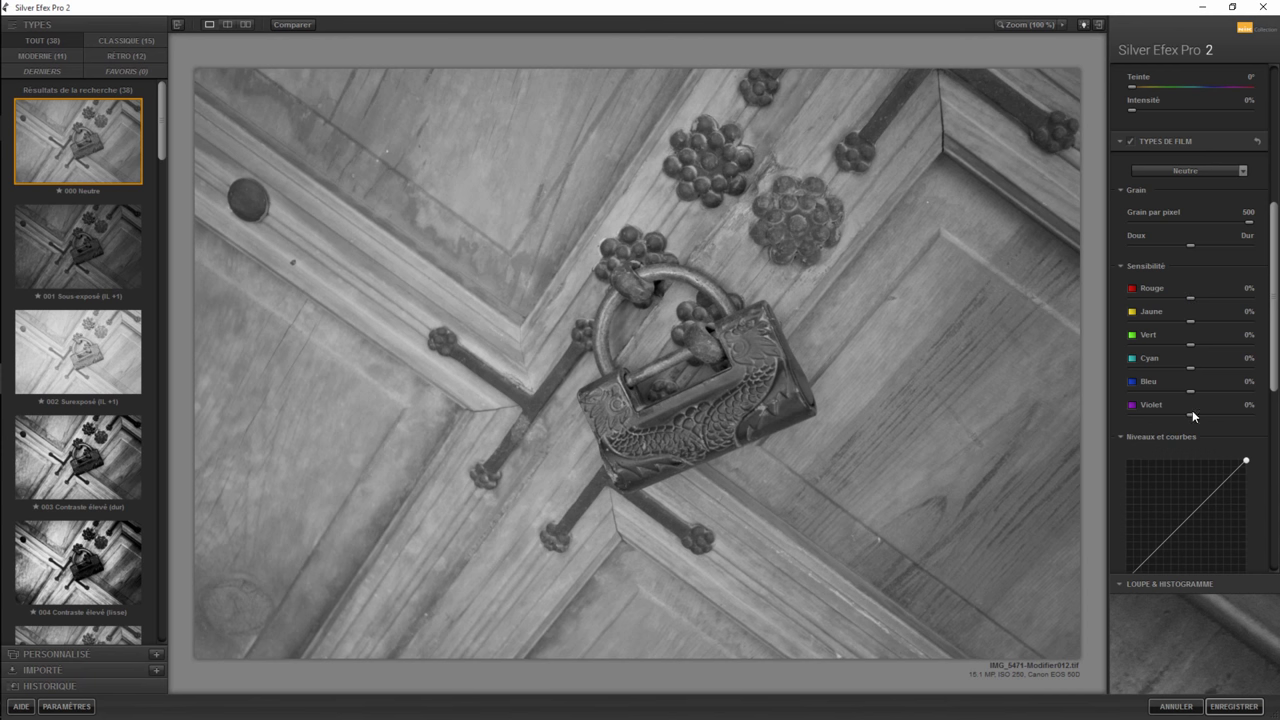
pyautogui.scroll(-3, 1211, 405)
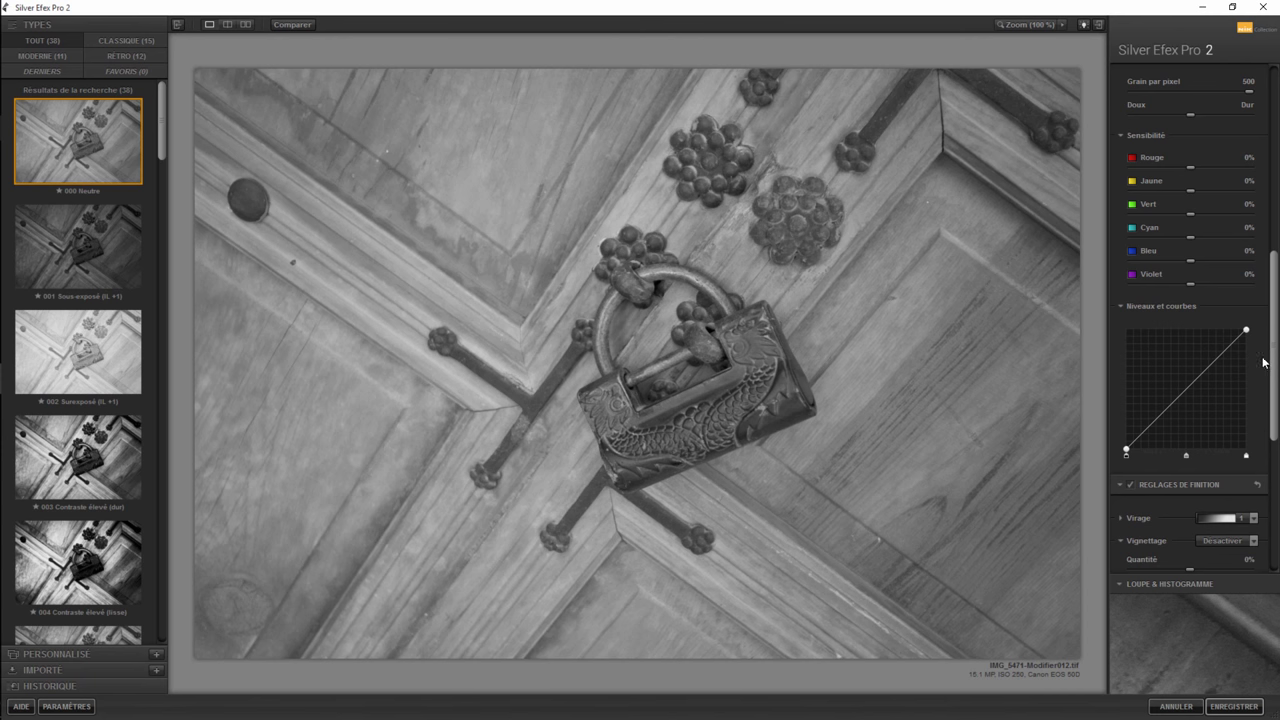
pyautogui.moveTo(1274, 356); pyautogui.dragTo(1277, 287)
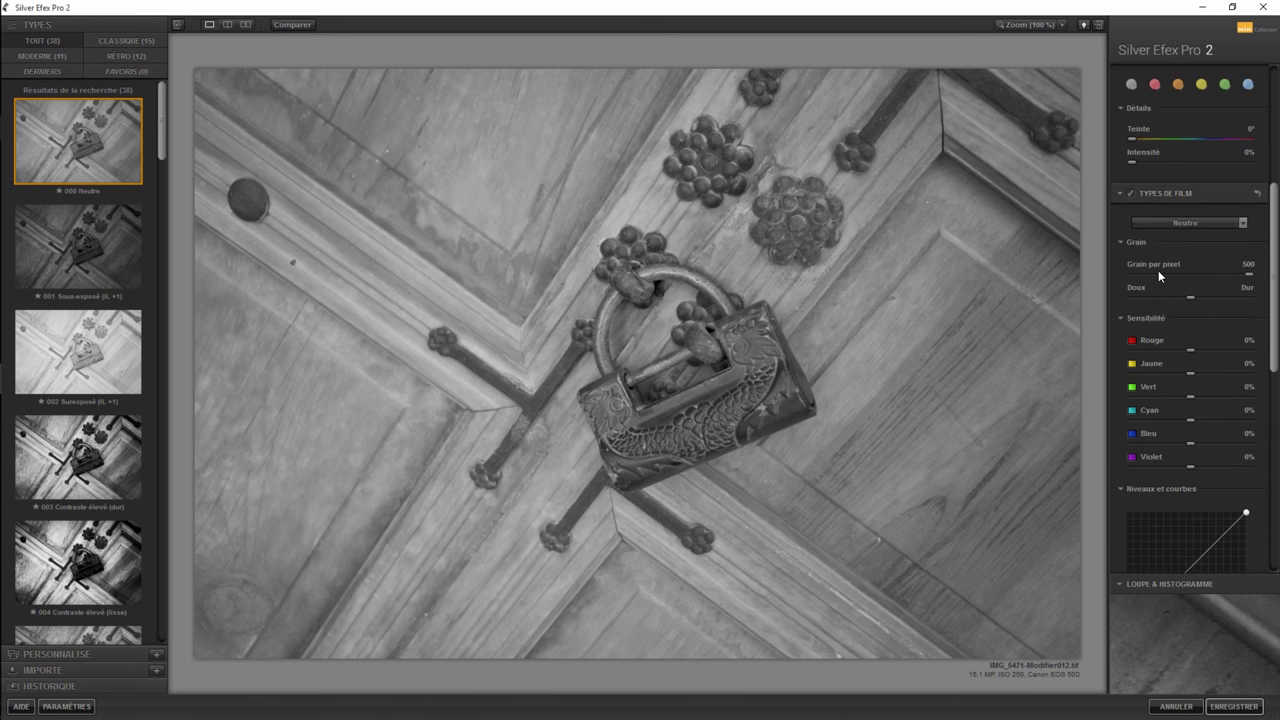
pyautogui.click(1183, 223)
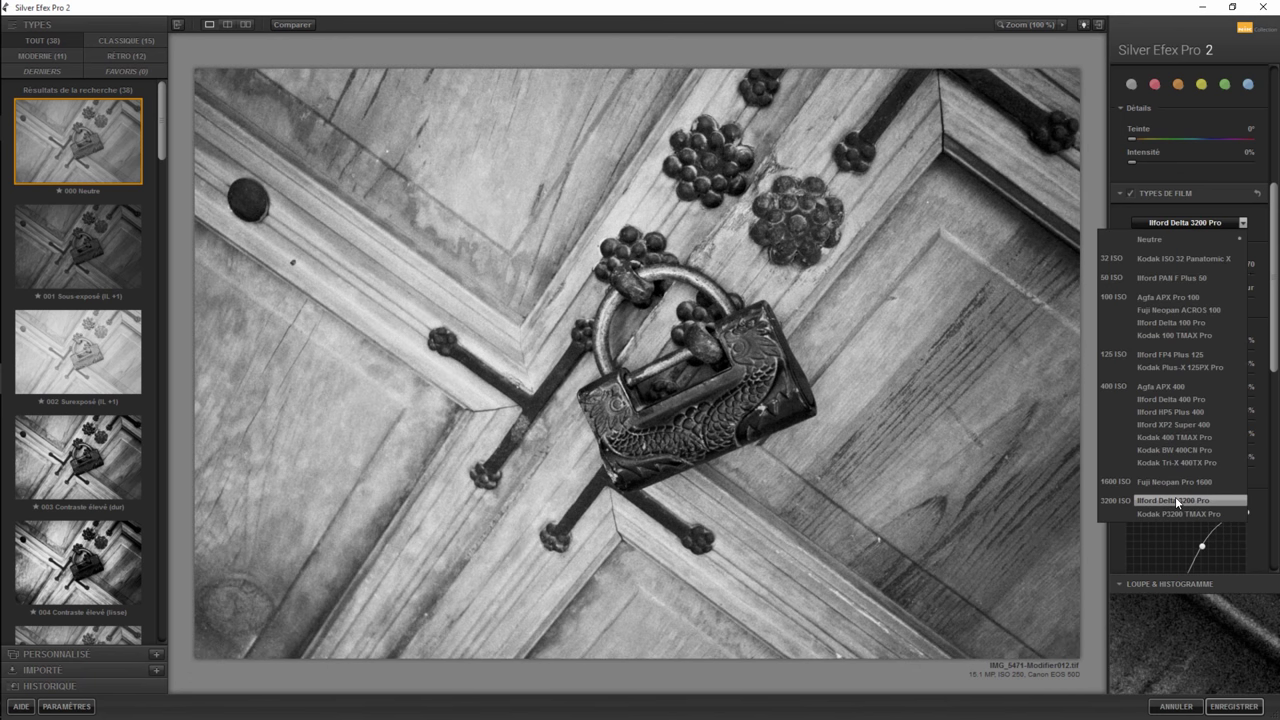
pyautogui.click(1175, 500)
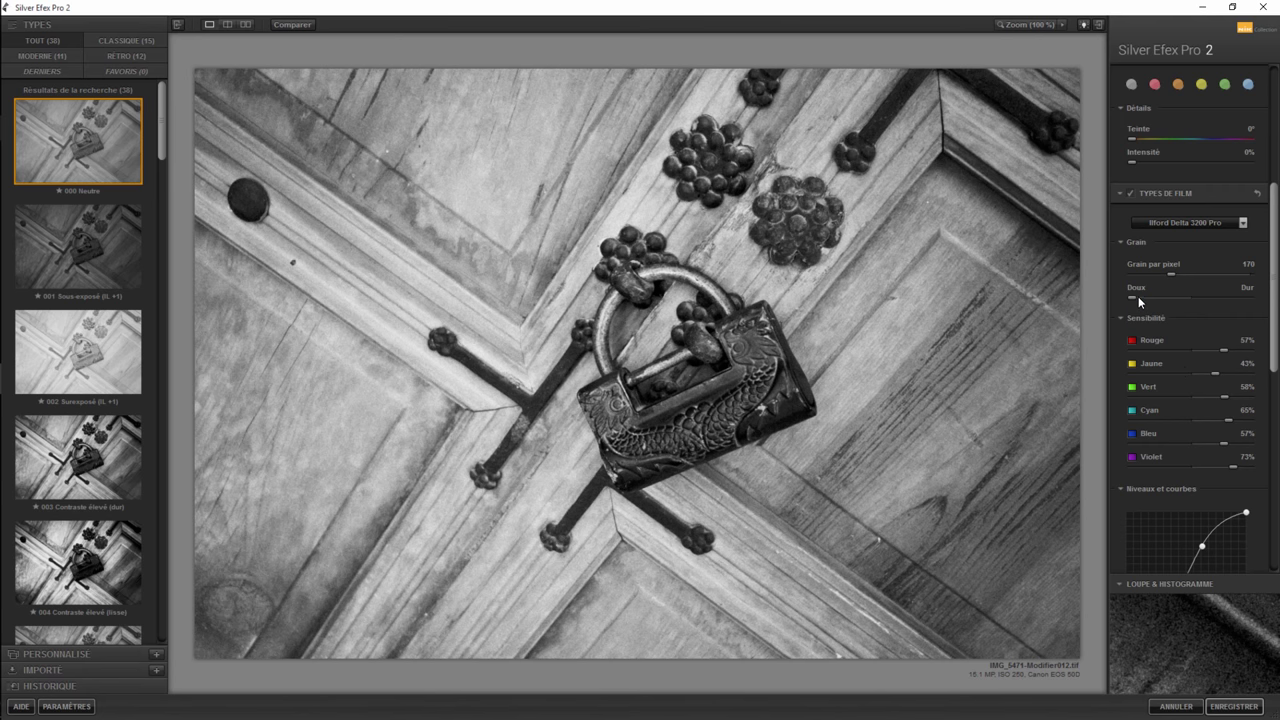
pyautogui.scroll(-1, 1273, 322)
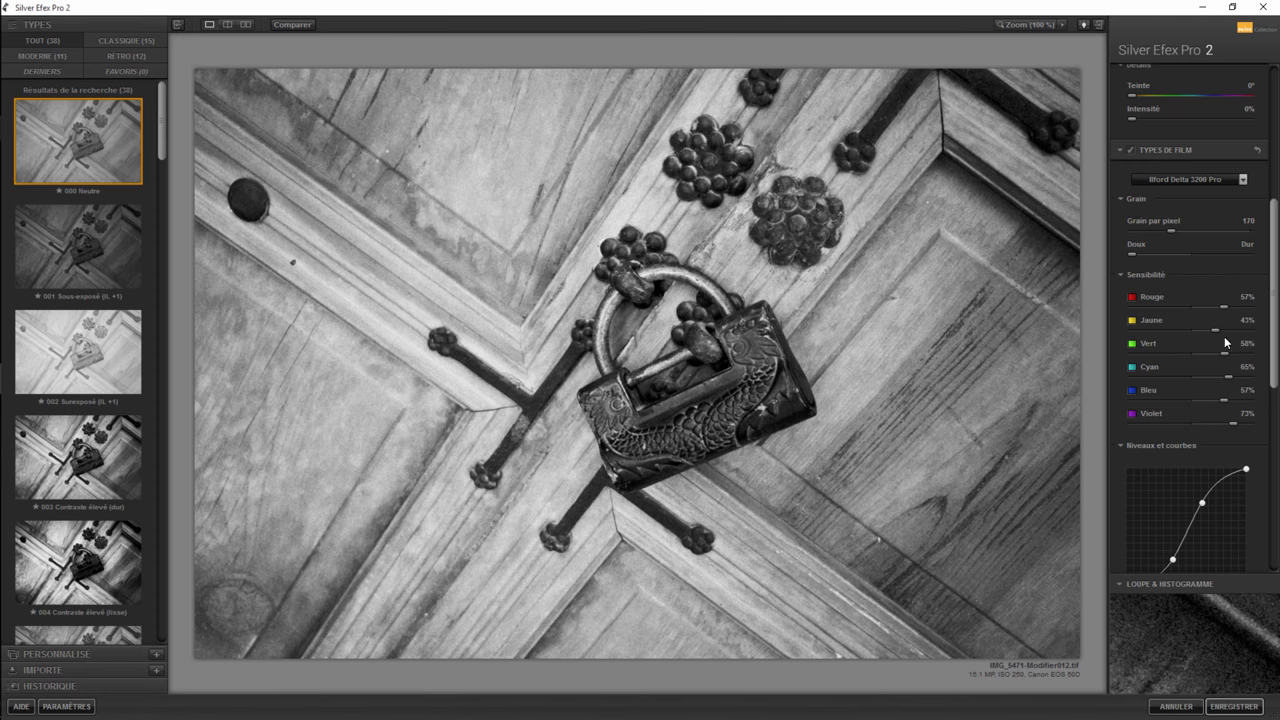
pyautogui.scroll(-1, 1208, 416)
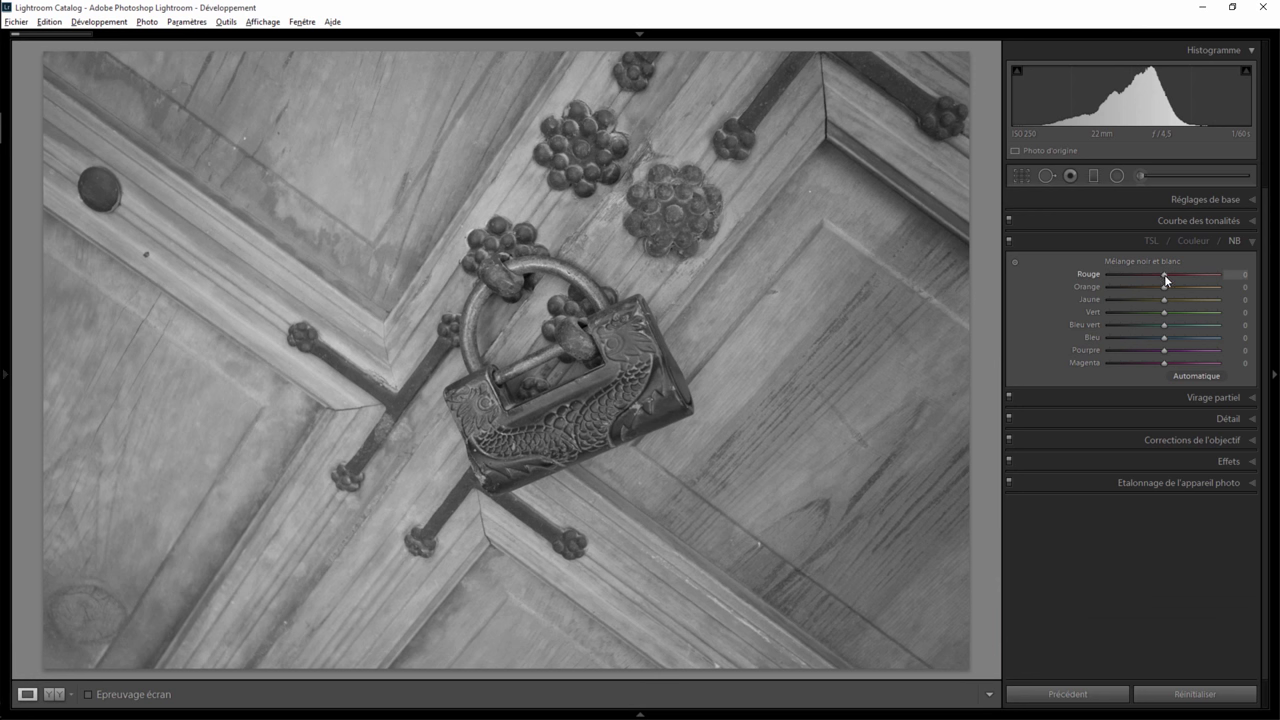
# Brighten reds and oranges in the B&W mix, then reshape the Contraste fort curve into a custom S-curve
pyautogui.moveTo(1180, 275)
pyautogui.mouseDown()
pyautogui.moveTo(1153, 298)
pyautogui.moveTo(1176, 311)
pyautogui.moveTo(1153, 337)
pyautogui.moveTo(1178, 362)
pyautogui.mouseUp()
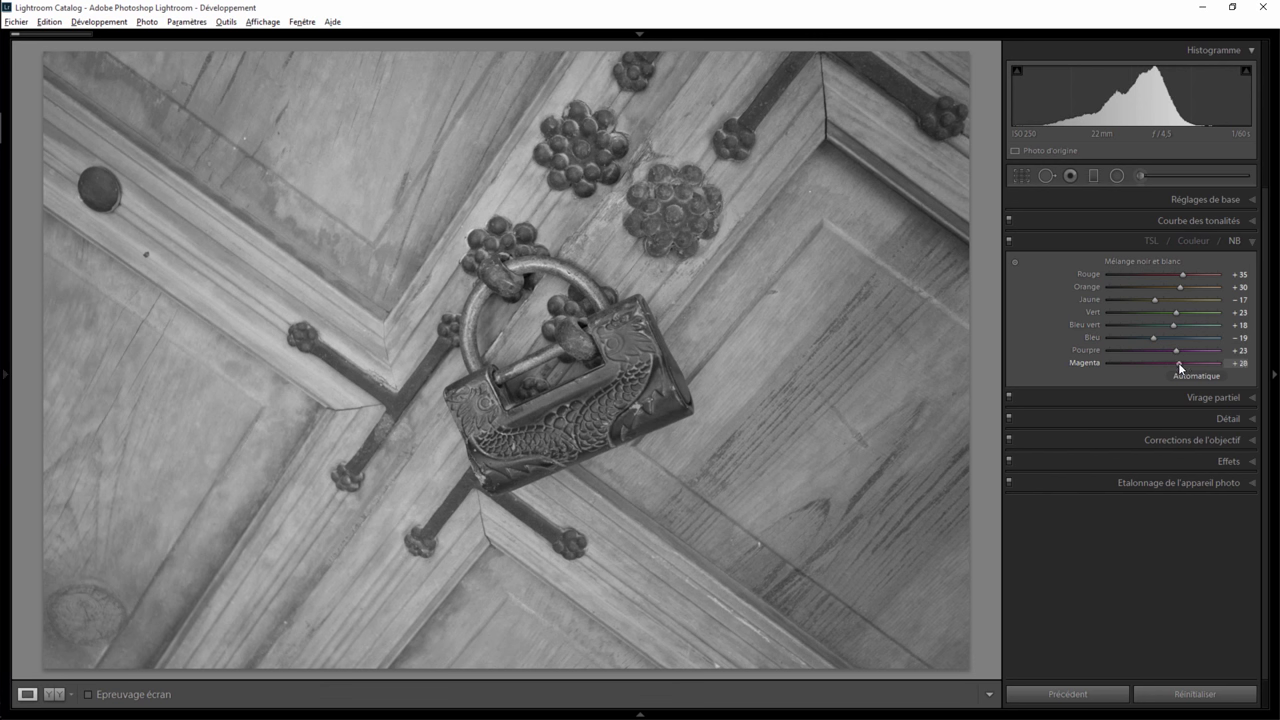
pyautogui.click(1253, 221)
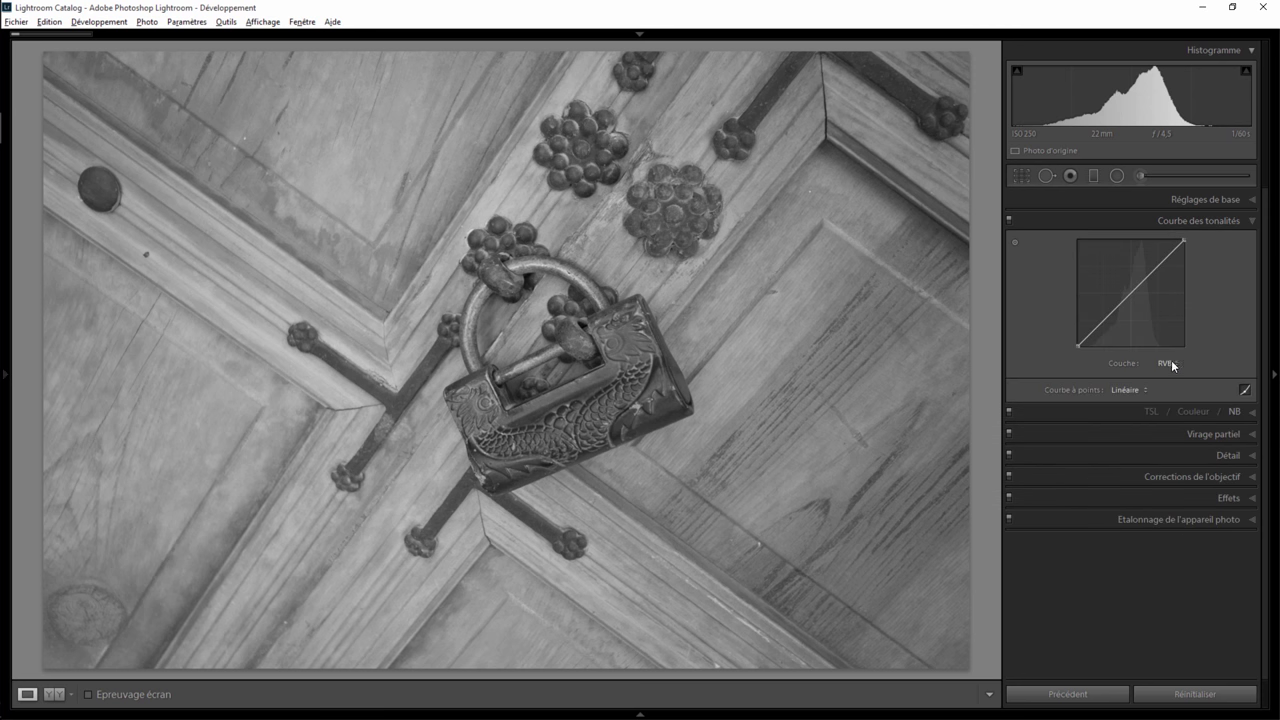
pyautogui.click(1124, 389)
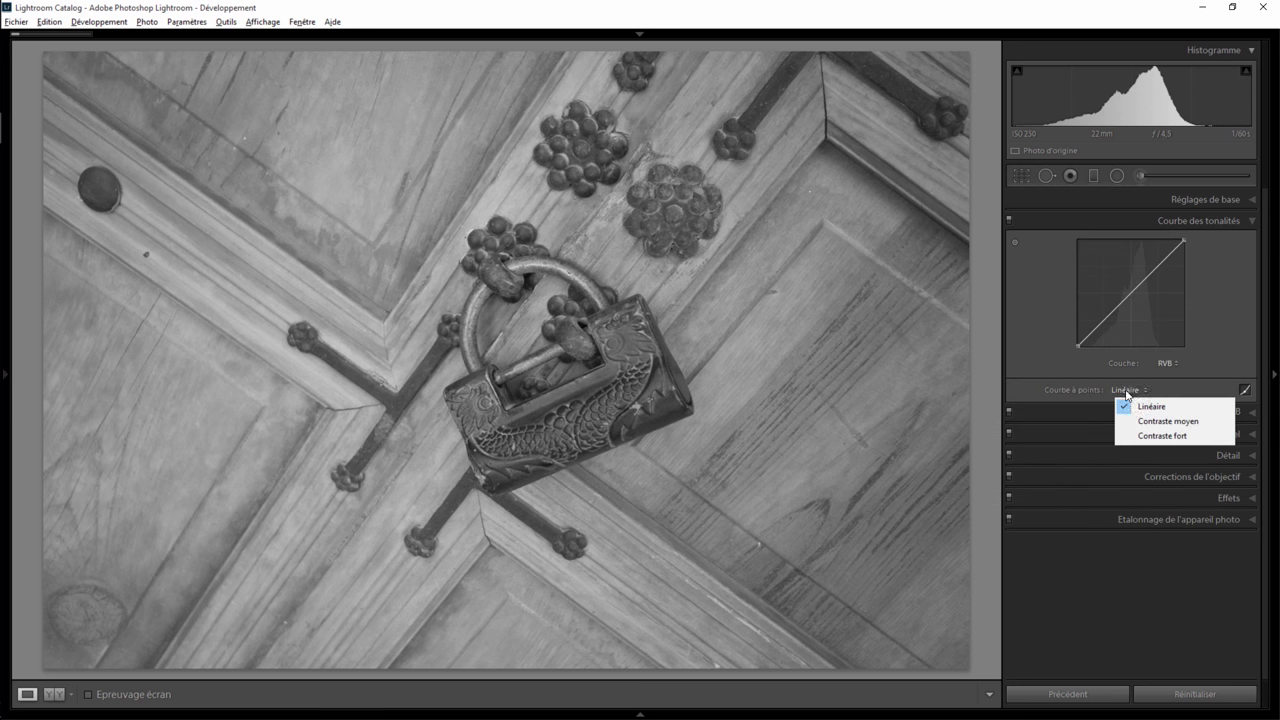
pyautogui.click(1148, 432)
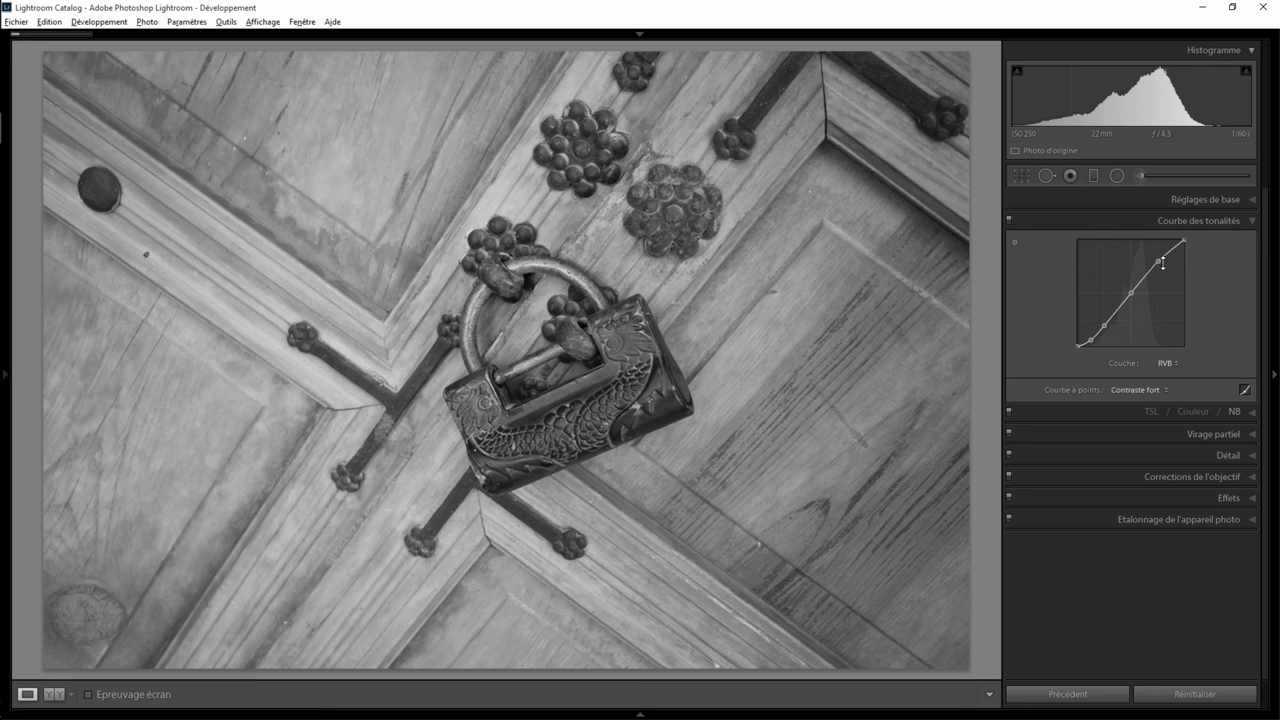
pyautogui.moveTo(1158, 263)
pyautogui.moveTo(1157, 265); pyautogui.dragTo(1149, 262)
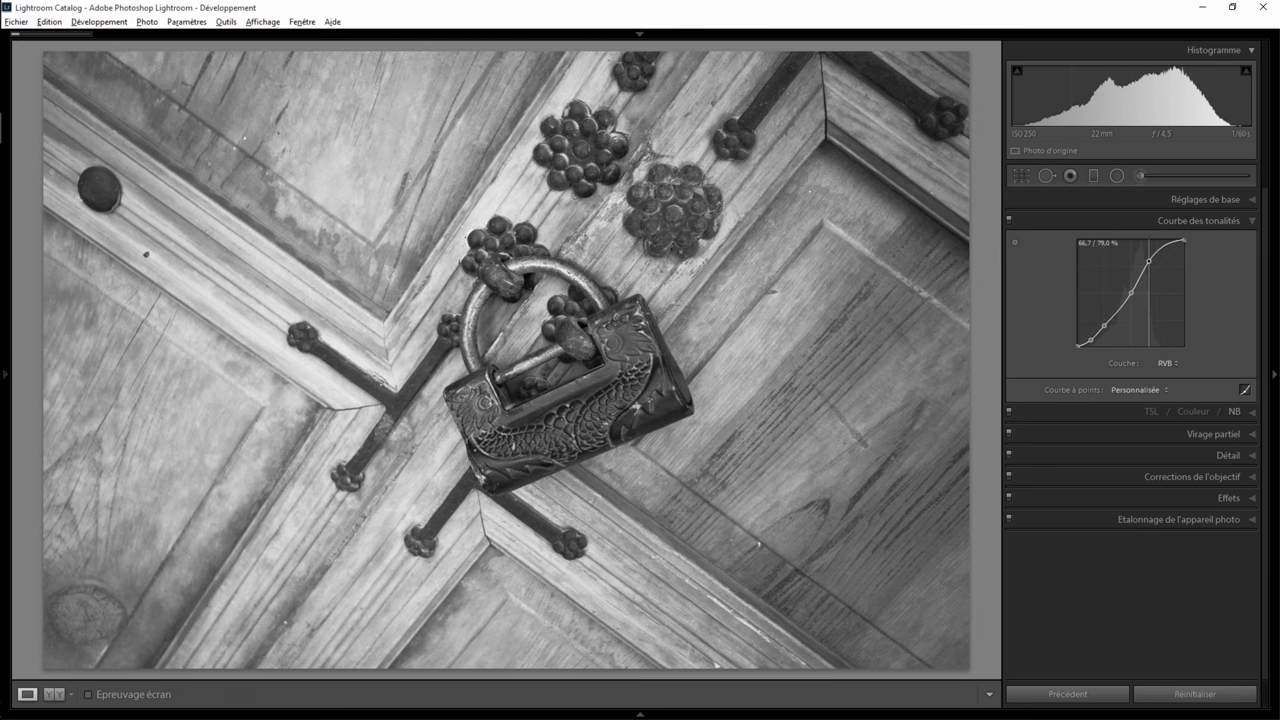
pyautogui.moveTo(1105, 325); pyautogui.dragTo(1090, 342)
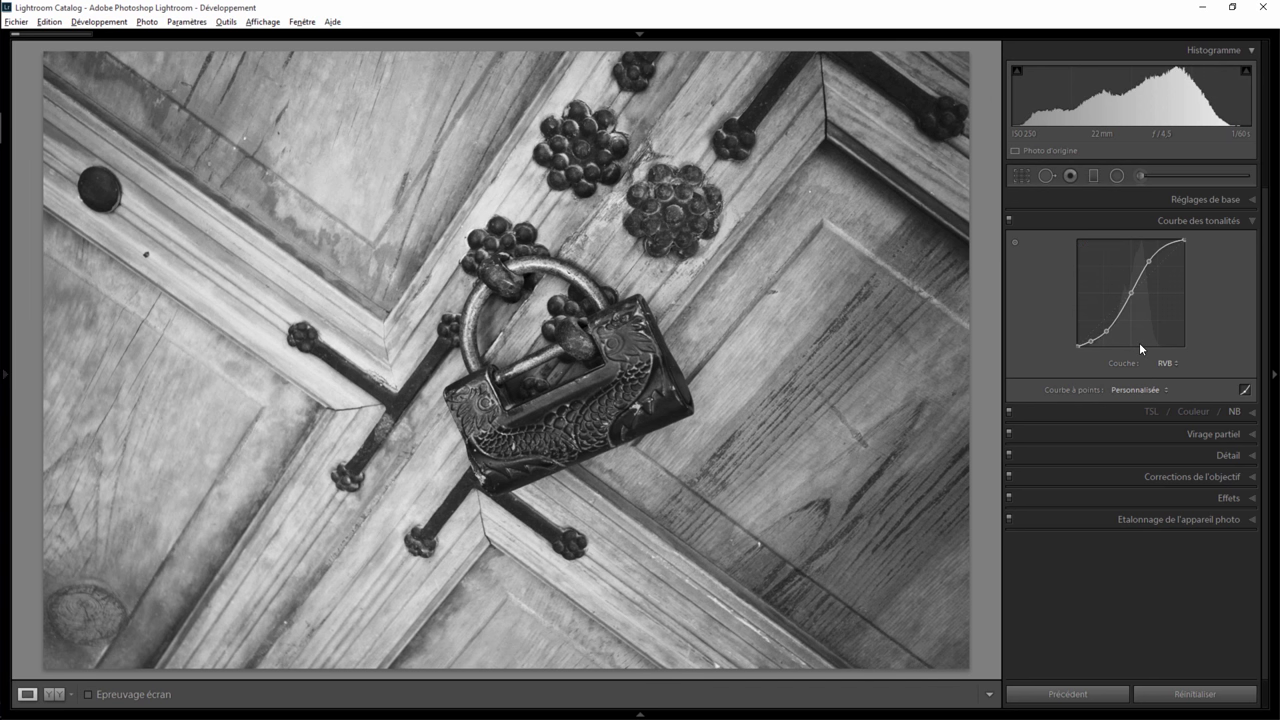
# Add film grain with a larger grain size of 69 and roughness (Cassure) of 100
pyautogui.click(1250, 498)
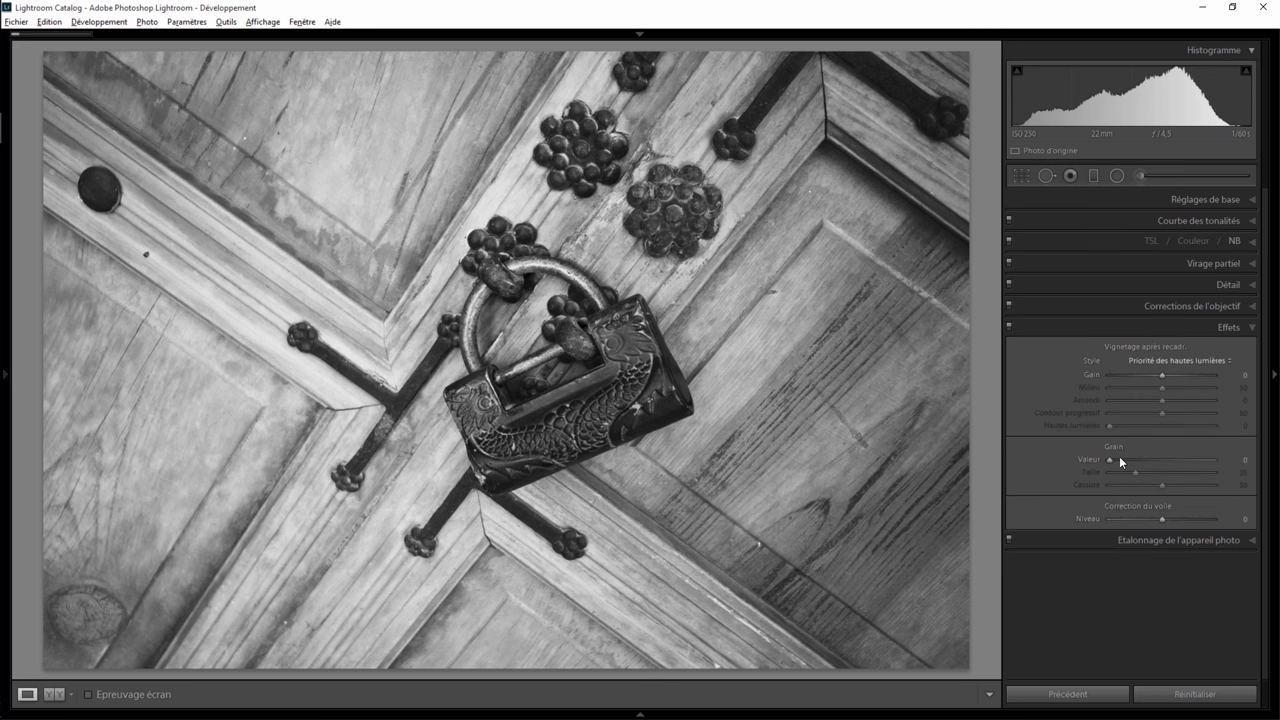
pyautogui.moveTo(1110, 462); pyautogui.dragTo(1136, 461)
pyautogui.moveTo(1136, 472)
pyautogui.mouseDown()
pyautogui.moveTo(1187, 474)
pyautogui.moveTo(1149, 474)
pyautogui.moveTo(1182, 484)
pyautogui.mouseUp()
pyautogui.write('100')
pyautogui.press('Return')
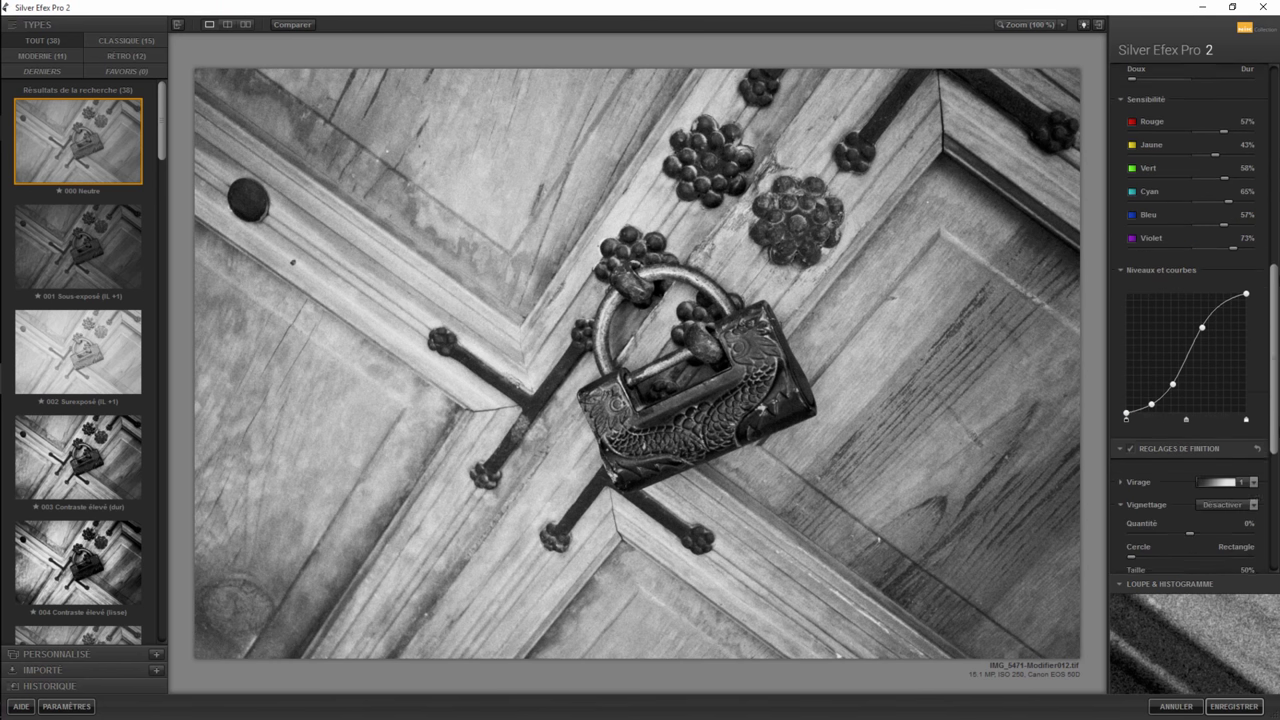
# Apply Copper Toner 17, shifting paper tint towards purple and silver tint to blue-green
pyautogui.scroll(-5, 1245, 305)
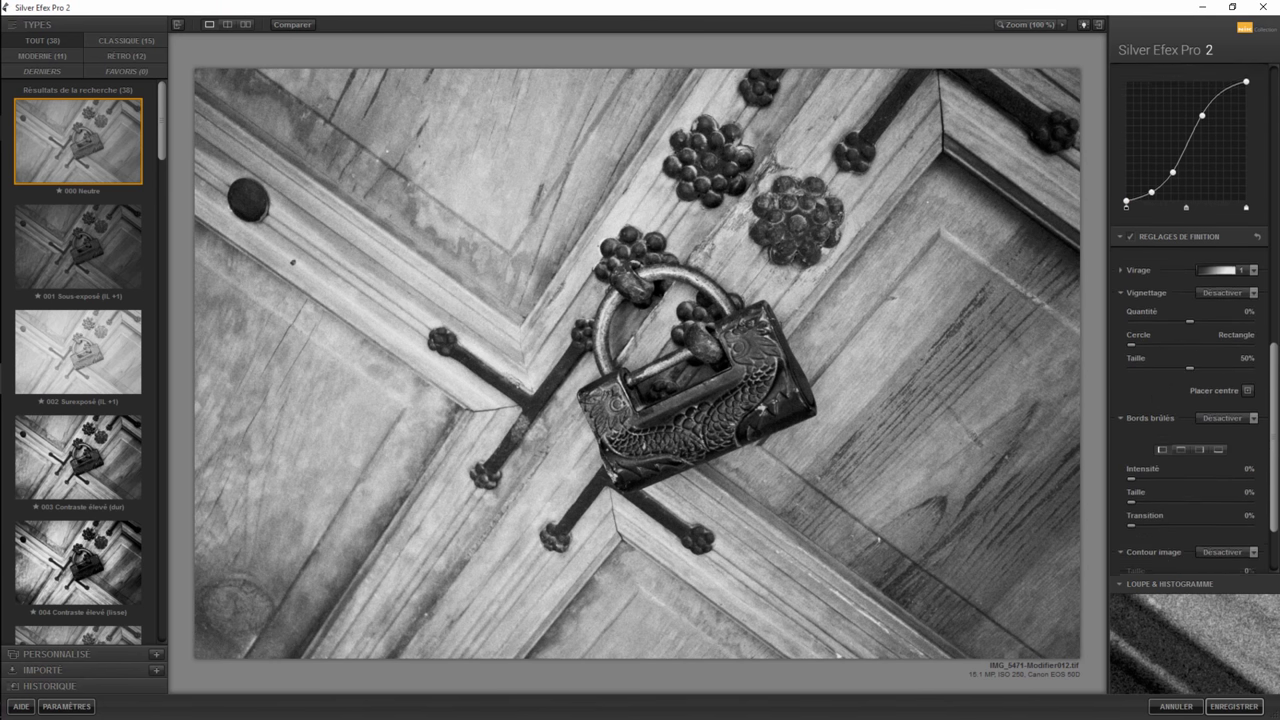
pyautogui.click(1218, 258)
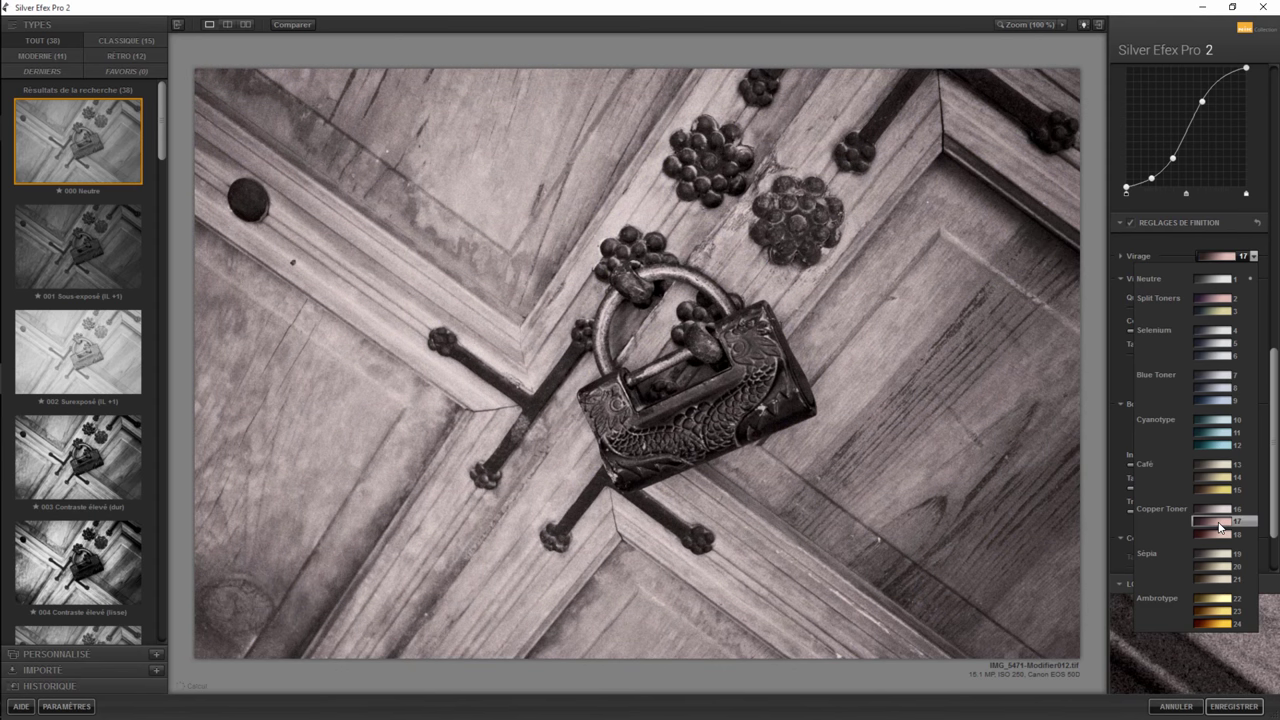
pyautogui.click(1218, 522)
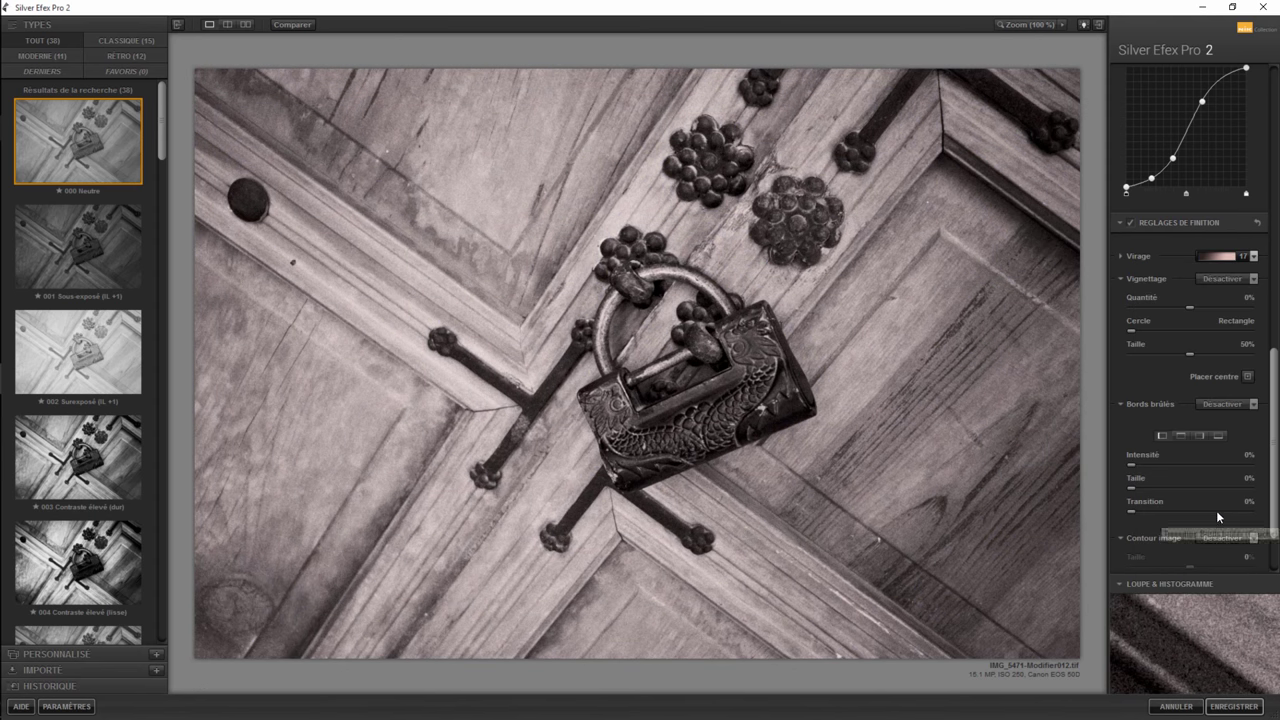
pyautogui.click(1121, 256)
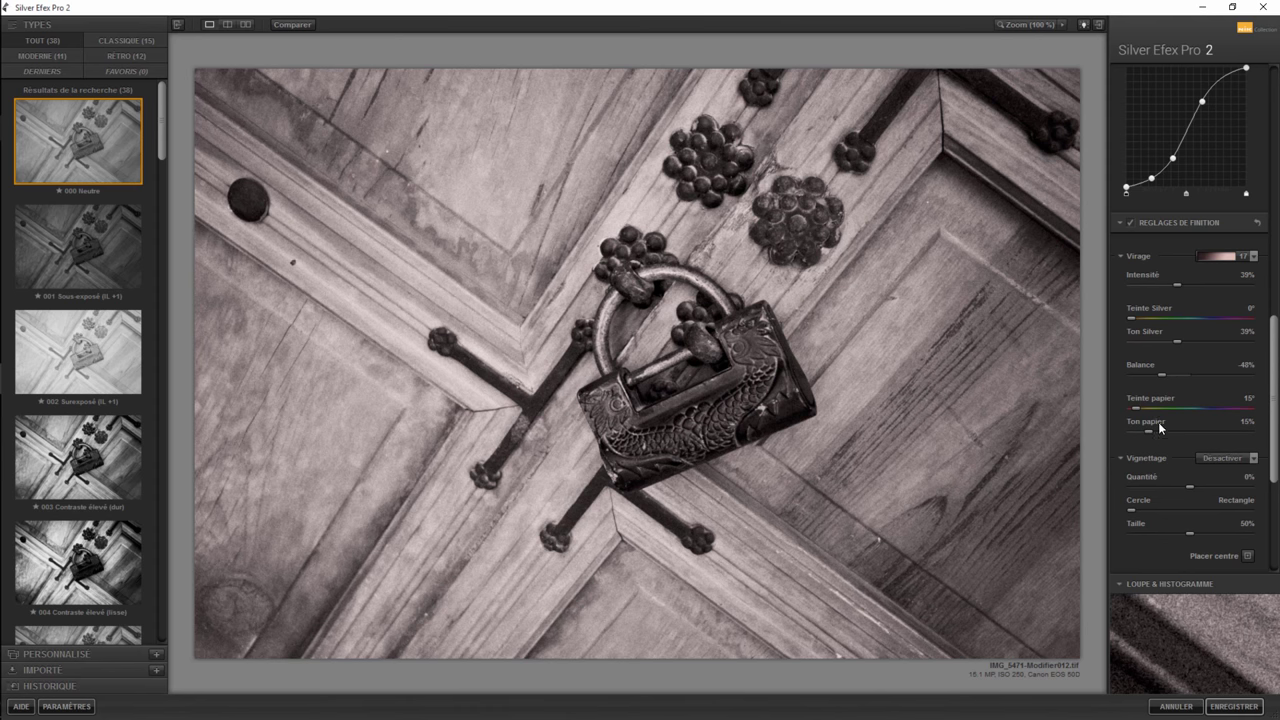
pyautogui.moveTo(1137, 406)
pyautogui.mouseDown()
pyautogui.moveTo(1204, 407)
pyautogui.moveTo(1204, 429)
pyautogui.mouseUp()
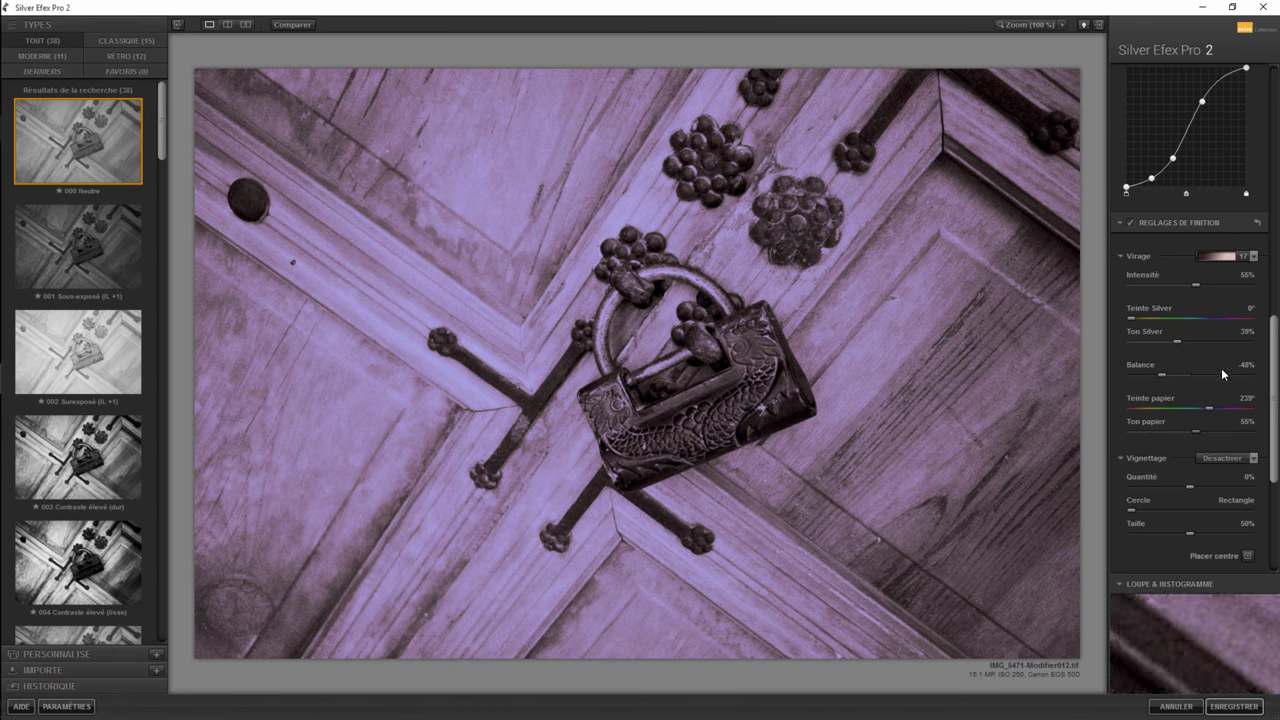
pyautogui.moveTo(1128, 318); pyautogui.dragTo(1168, 320)
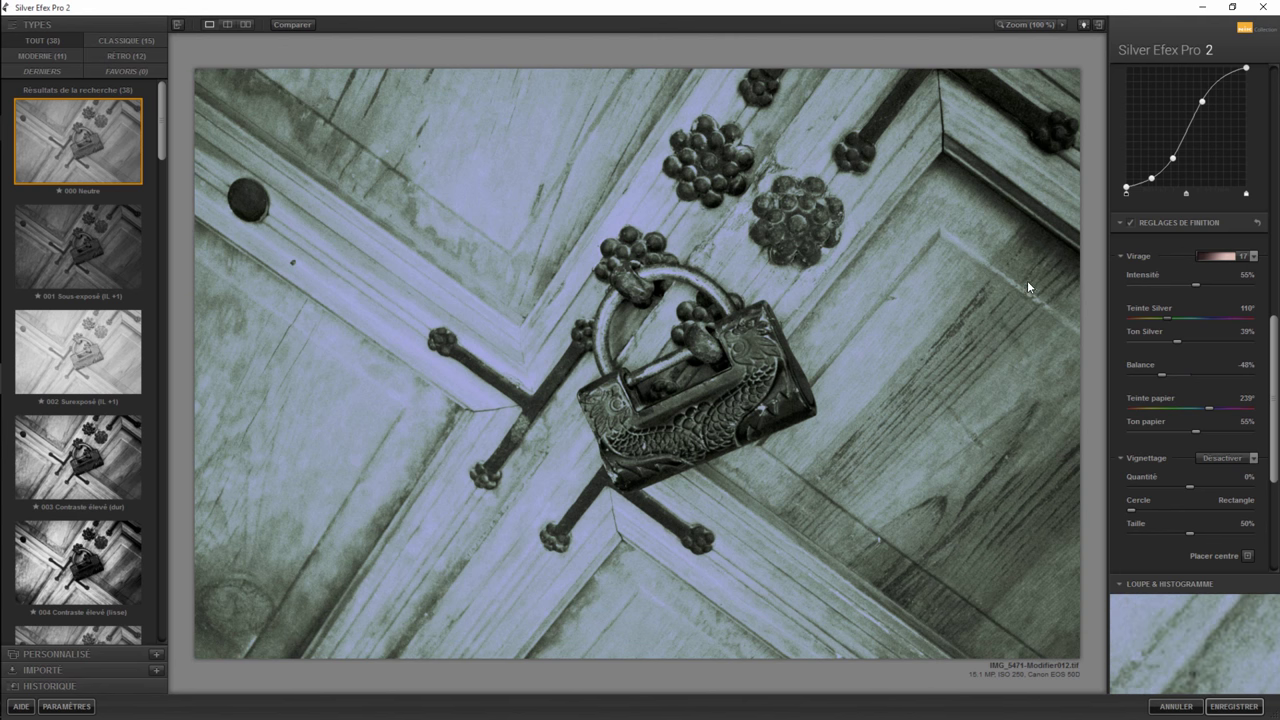
# Switch the toning to the Blue Toner 7 preset and bring up the split toning settings
pyautogui.click(1255, 258)
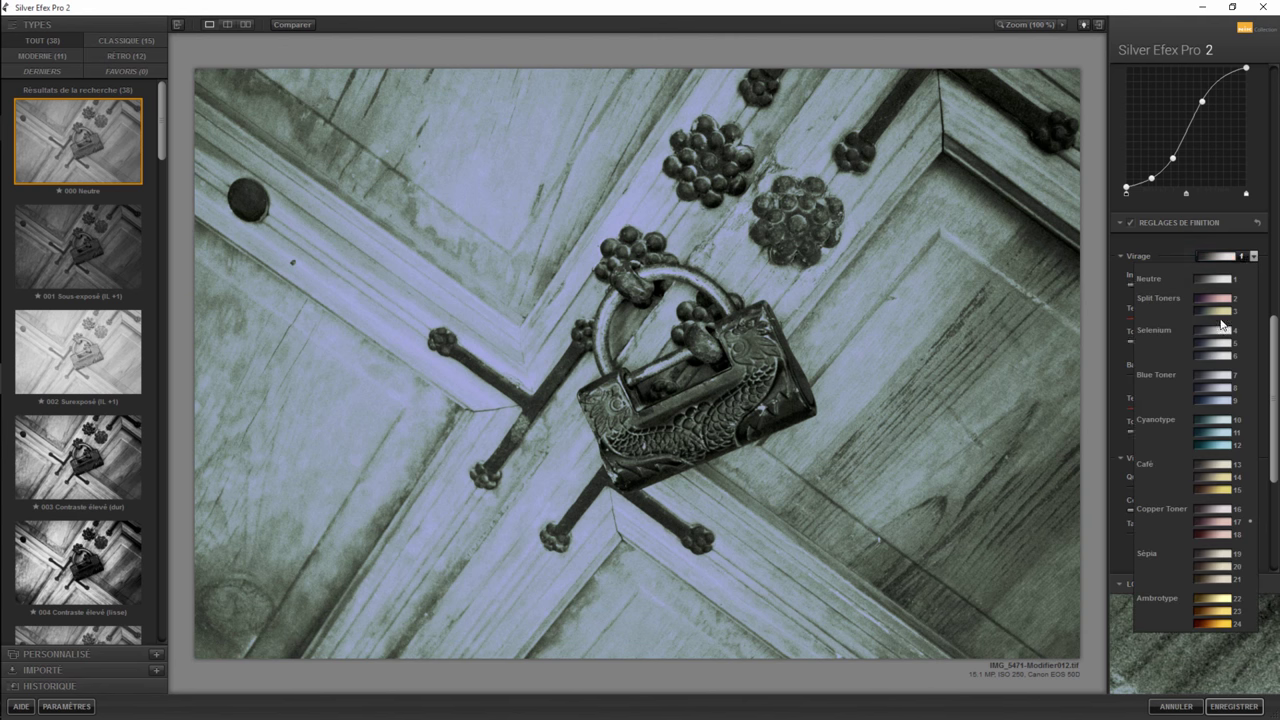
pyautogui.click(1213, 375)
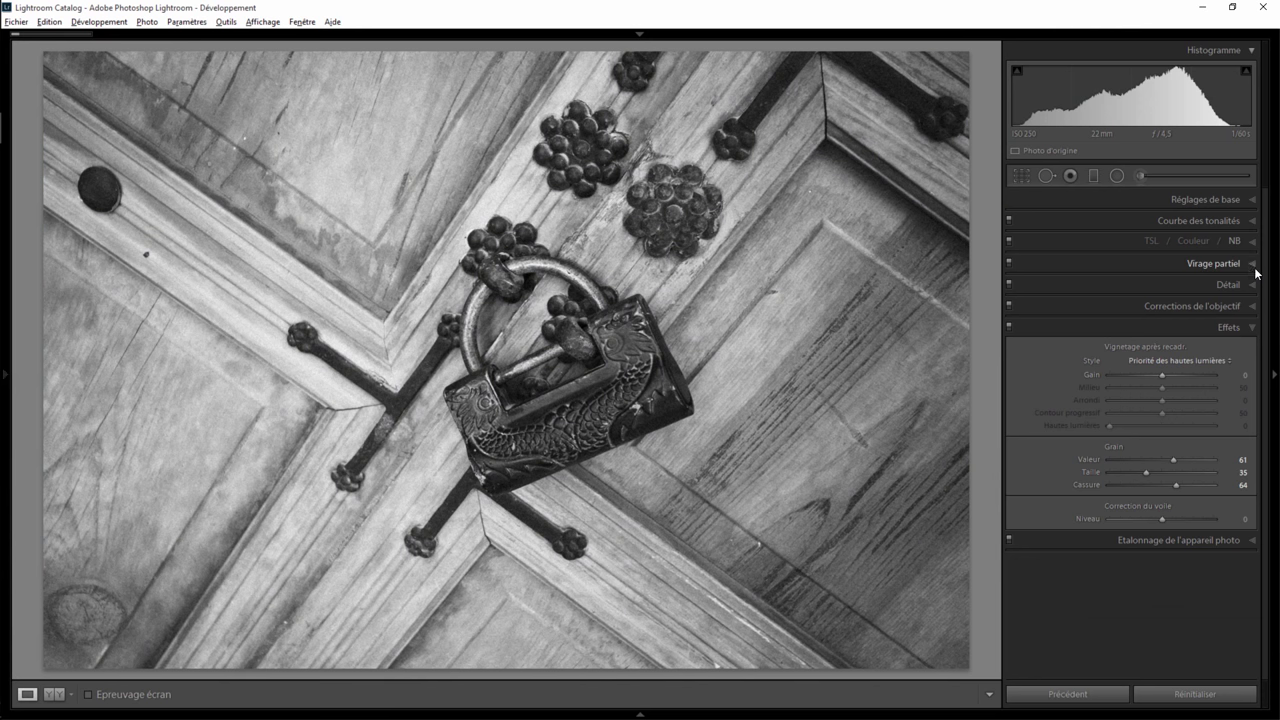
pyautogui.click(1255, 264)
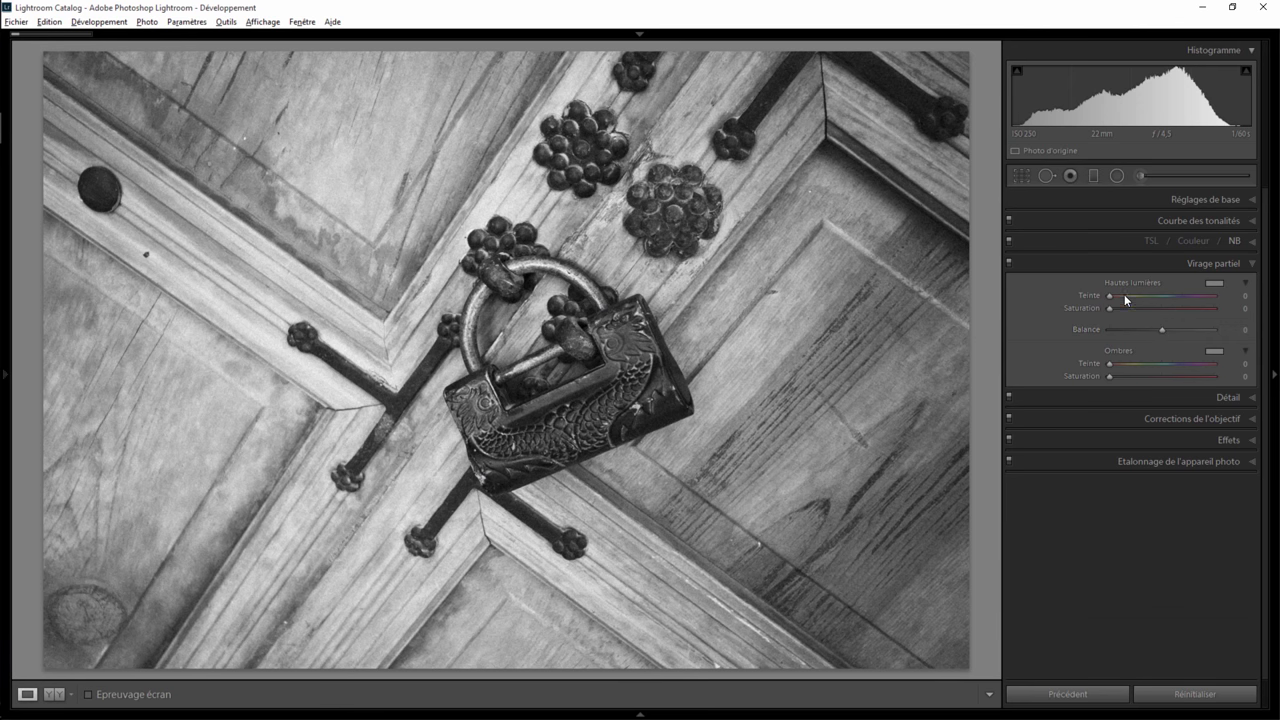
# Set the split-tone balance, give the shadows a magenta hue and saturation, and fine-tune the balance
pyautogui.moveTo(1161, 329)
pyautogui.mouseDown()
pyautogui.moveTo(1137, 329)
pyautogui.moveTo(1153, 296)
pyautogui.moveTo(1132, 308)
pyautogui.moveTo(1162, 308)
pyautogui.mouseUp()
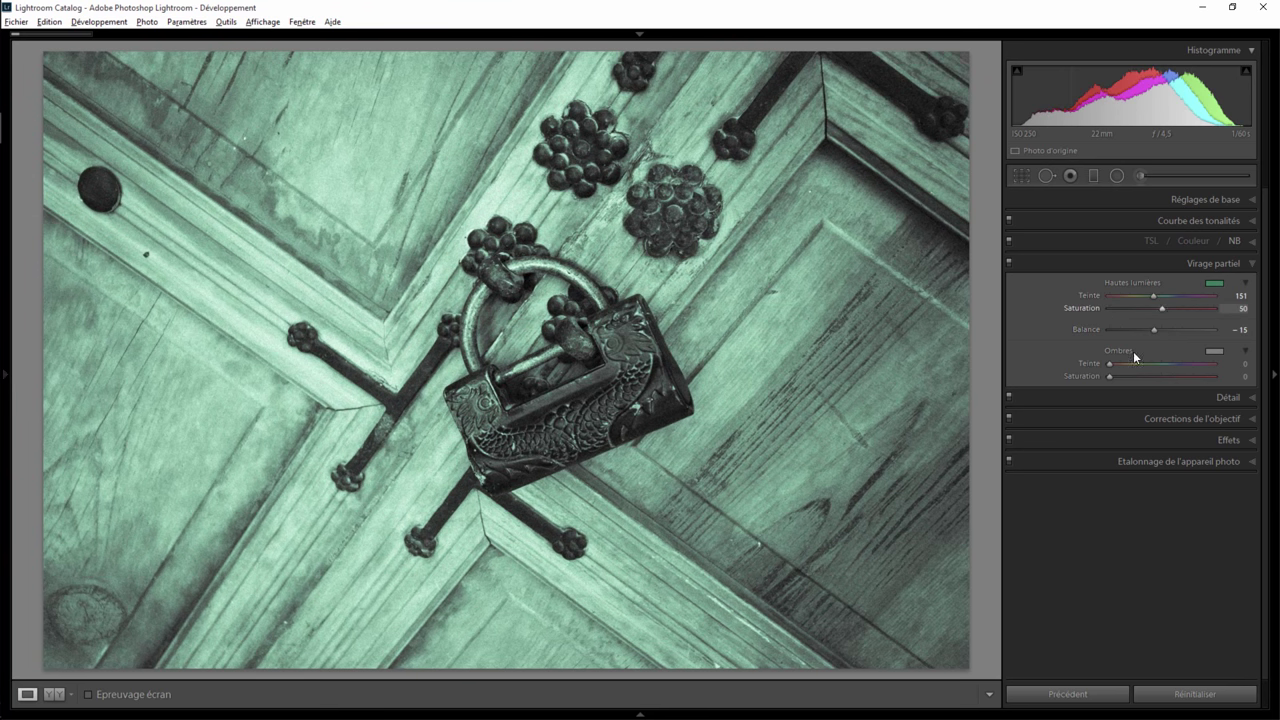
pyautogui.moveTo(1109, 364); pyautogui.dragTo(1198, 363)
pyautogui.moveTo(1109, 376)
pyautogui.mouseDown()
pyautogui.moveTo(1162, 377)
pyautogui.moveTo(1149, 377)
pyautogui.mouseUp()
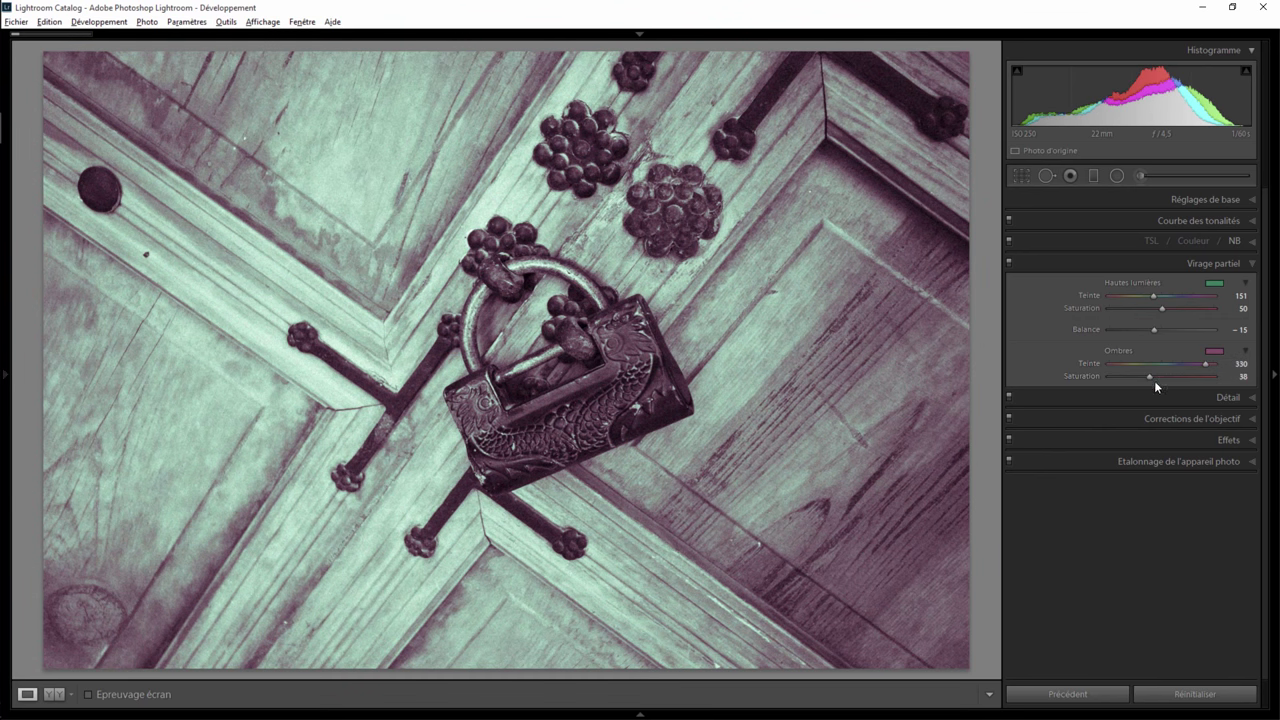
pyautogui.moveTo(1154, 329)
pyautogui.mouseDown()
pyautogui.moveTo(1083, 328)
pyautogui.moveTo(1210, 325)
pyautogui.moveTo(1153, 333)
pyautogui.mouseUp()
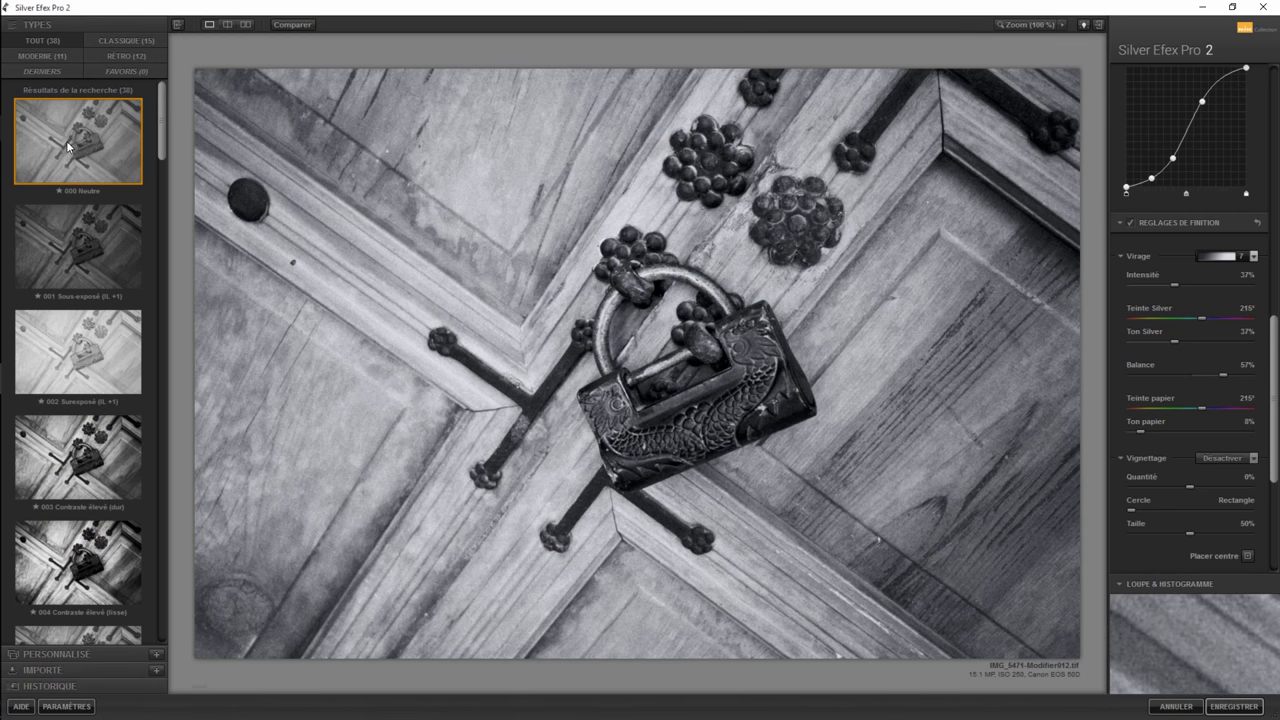
# Reset the photo to the Neutral preset and apply the Vignettage 1 vignette
pyautogui.click(66, 141)
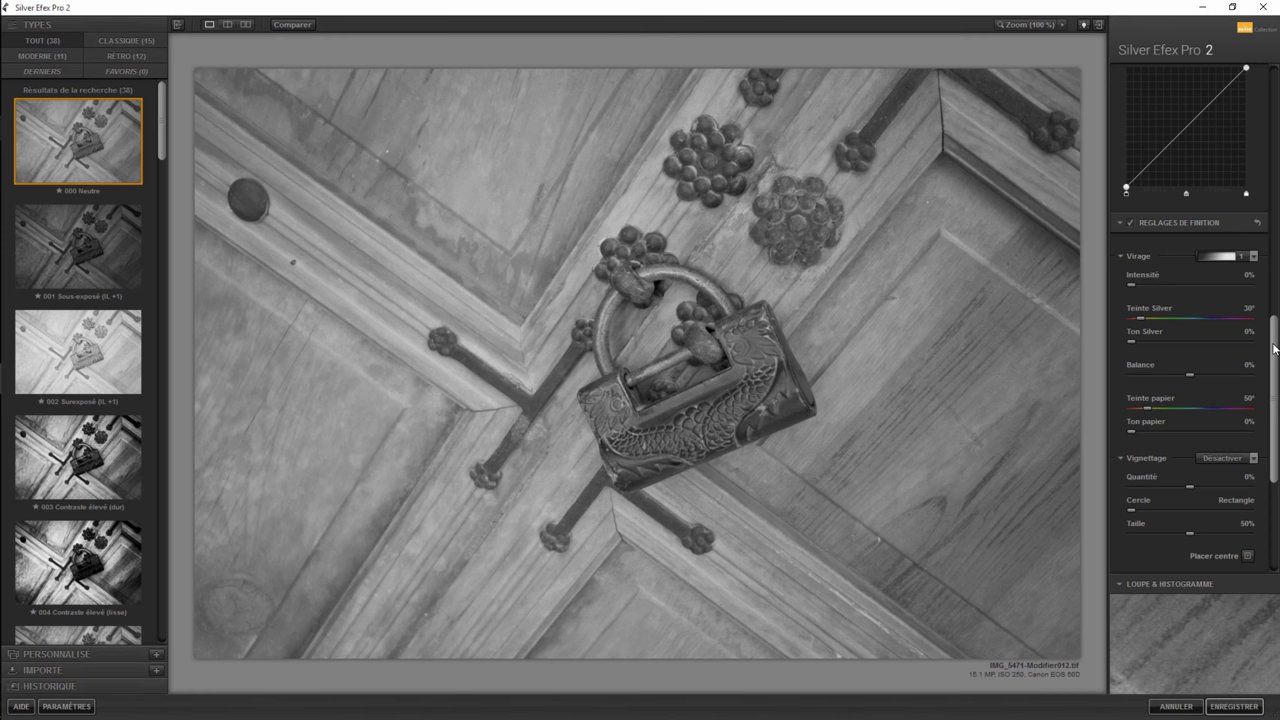
pyautogui.moveTo(1273, 345); pyautogui.dragTo(1269, 411)
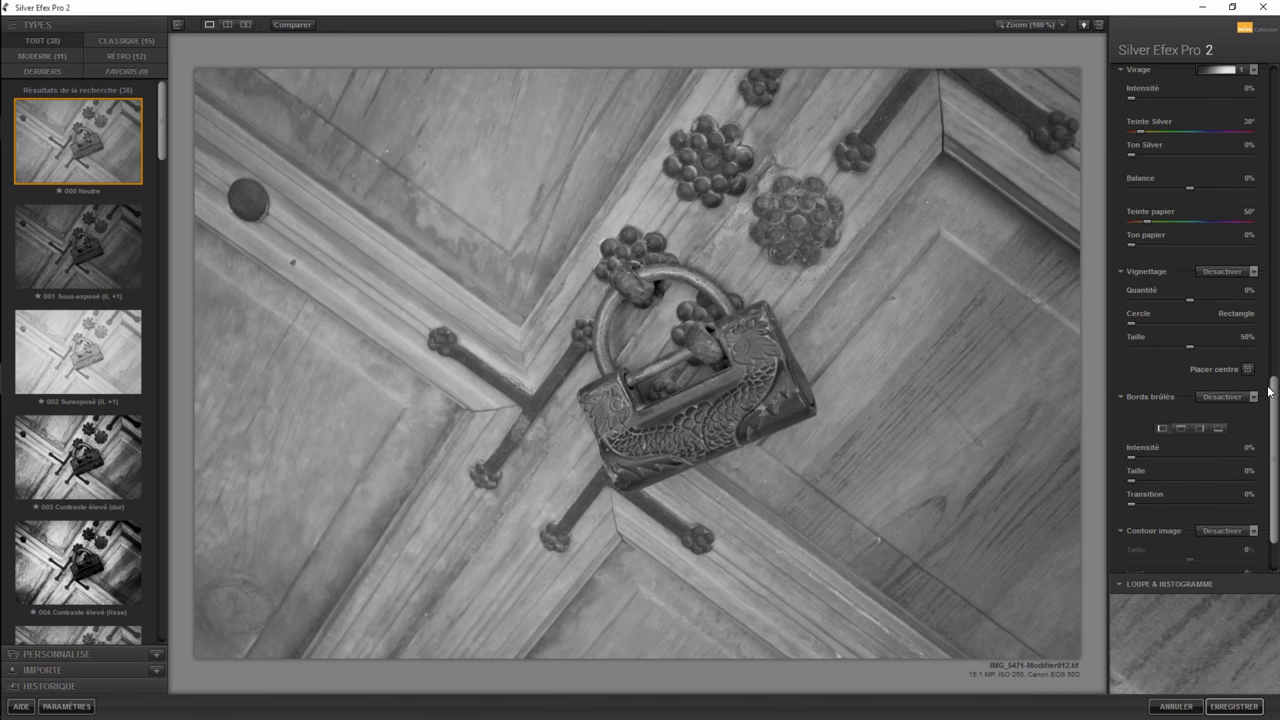
pyautogui.click(1214, 274)
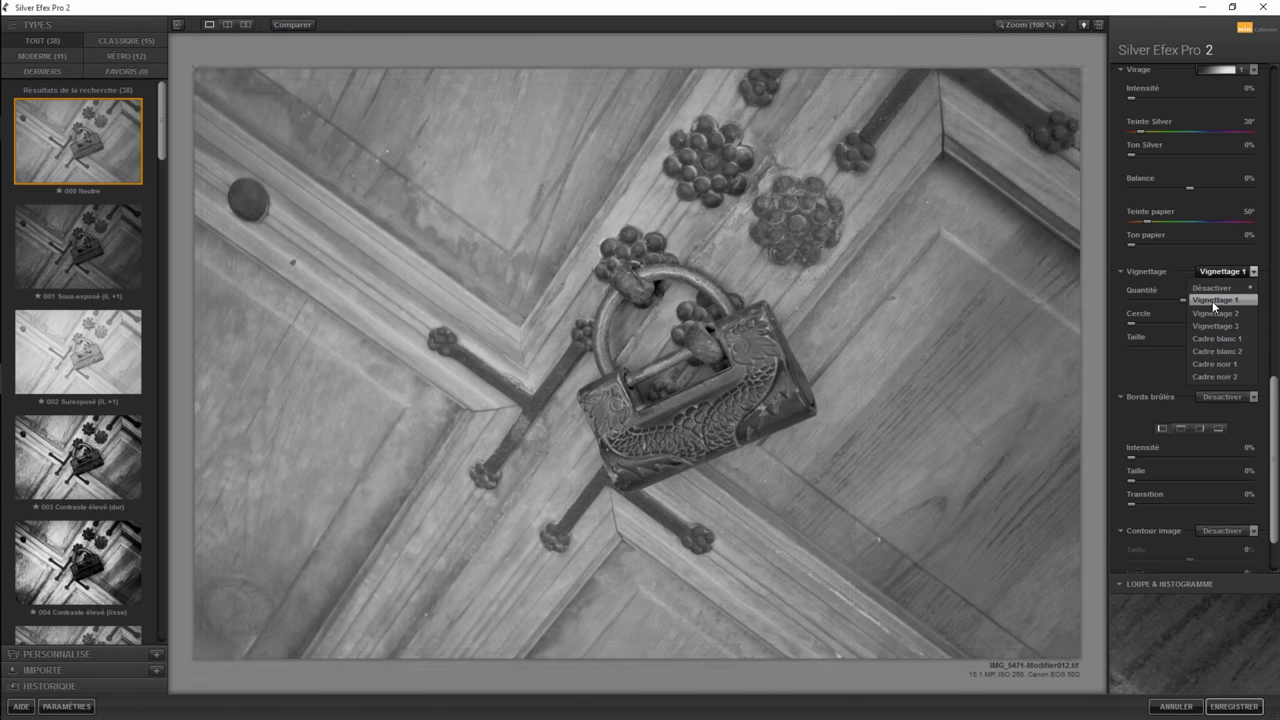
pyautogui.click(1212, 300)
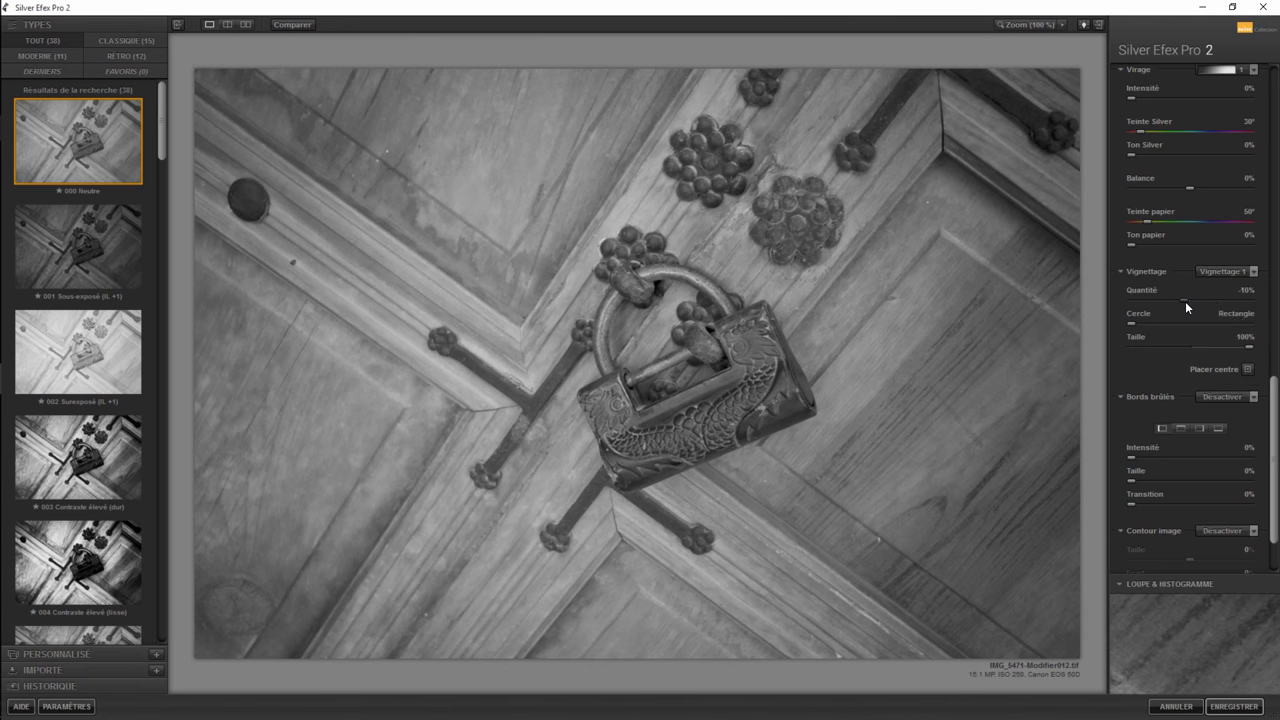
# Set the vignette to -100% amount, rectangular shape and 69% size, centred on the upper-left wood
pyautogui.moveTo(1185, 300); pyautogui.dragTo(1098, 305)
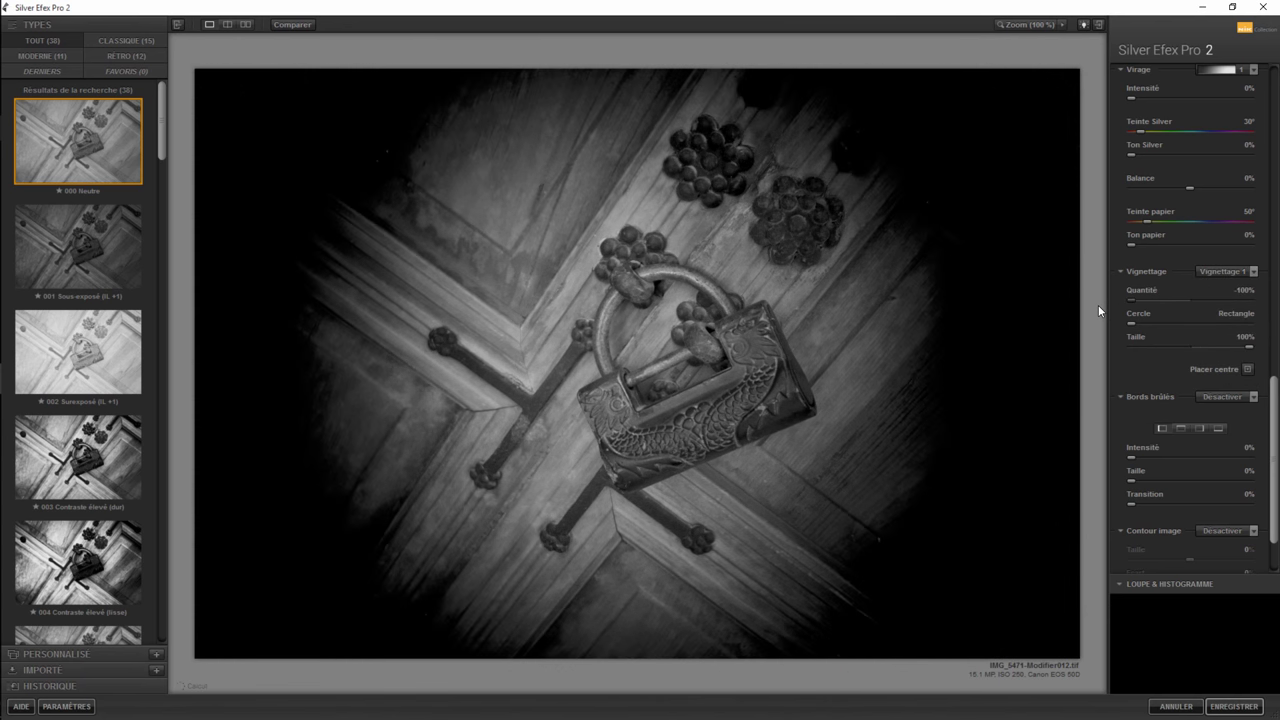
pyautogui.moveTo(1184, 327); pyautogui.dragTo(1240, 324)
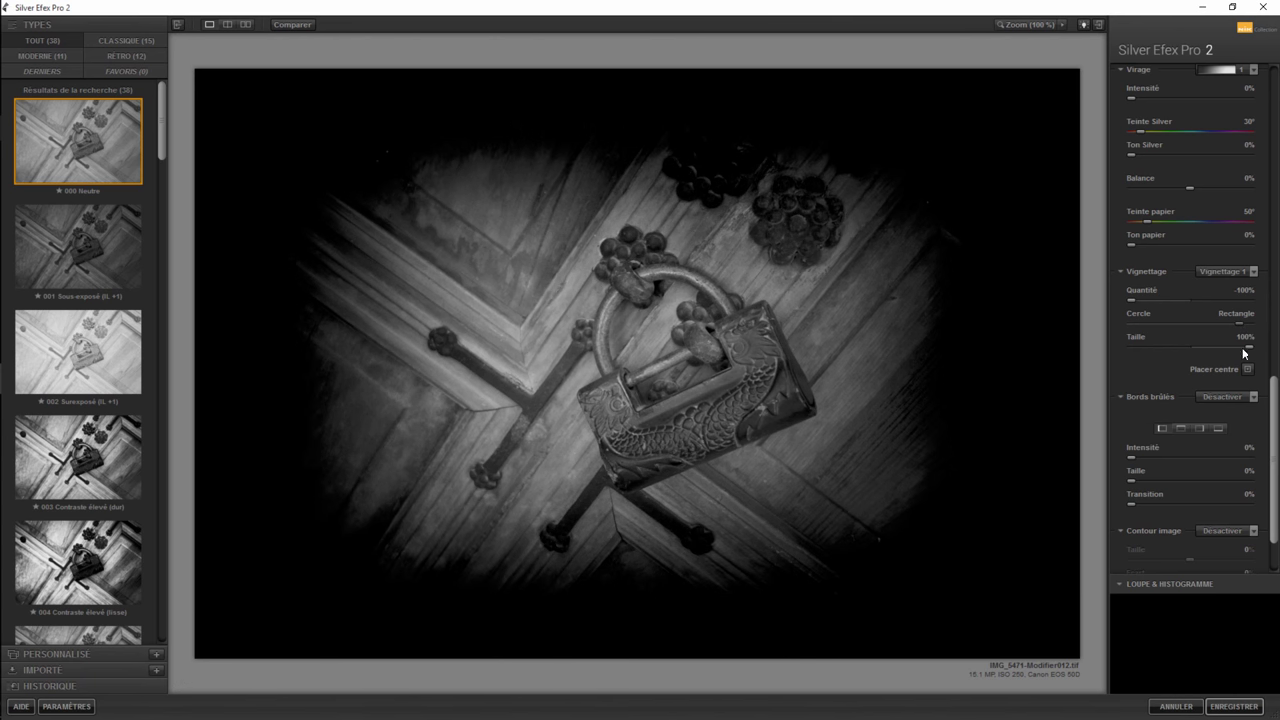
pyautogui.moveTo(1180, 346)
pyautogui.mouseDown()
pyautogui.moveTo(1123, 348)
pyautogui.moveTo(1210, 346)
pyautogui.mouseUp()
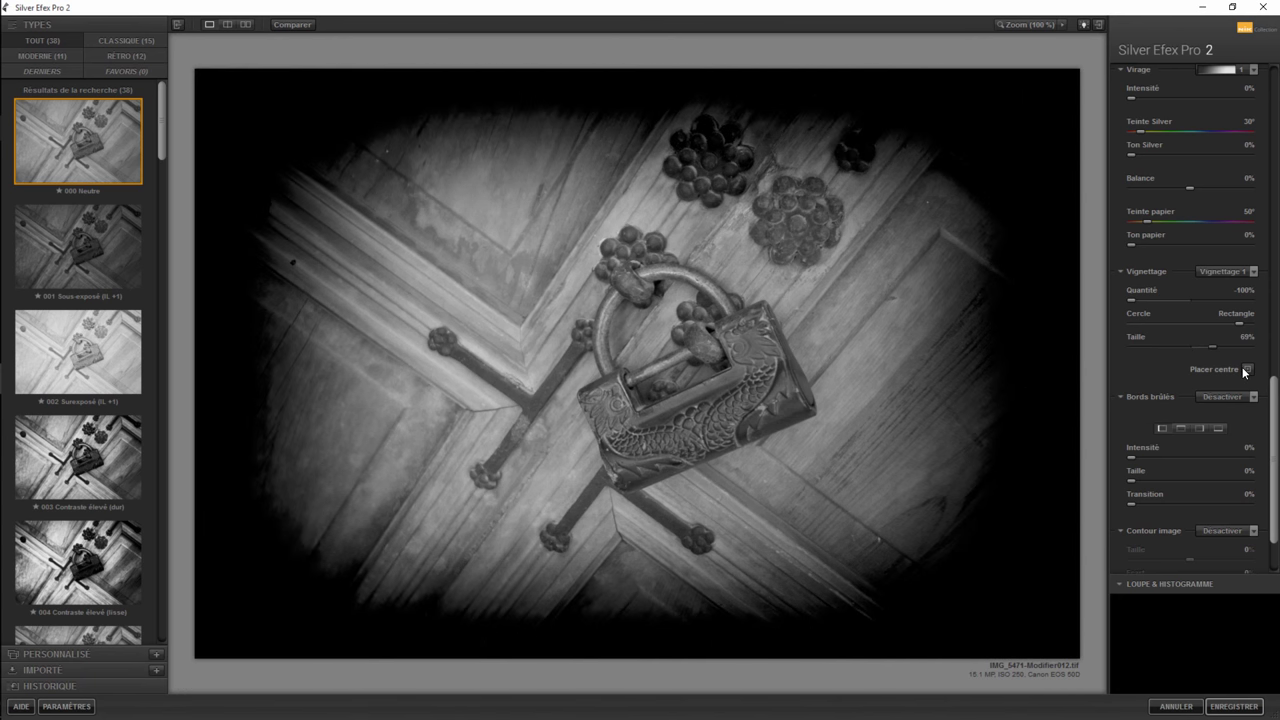
pyautogui.click(1246, 370)
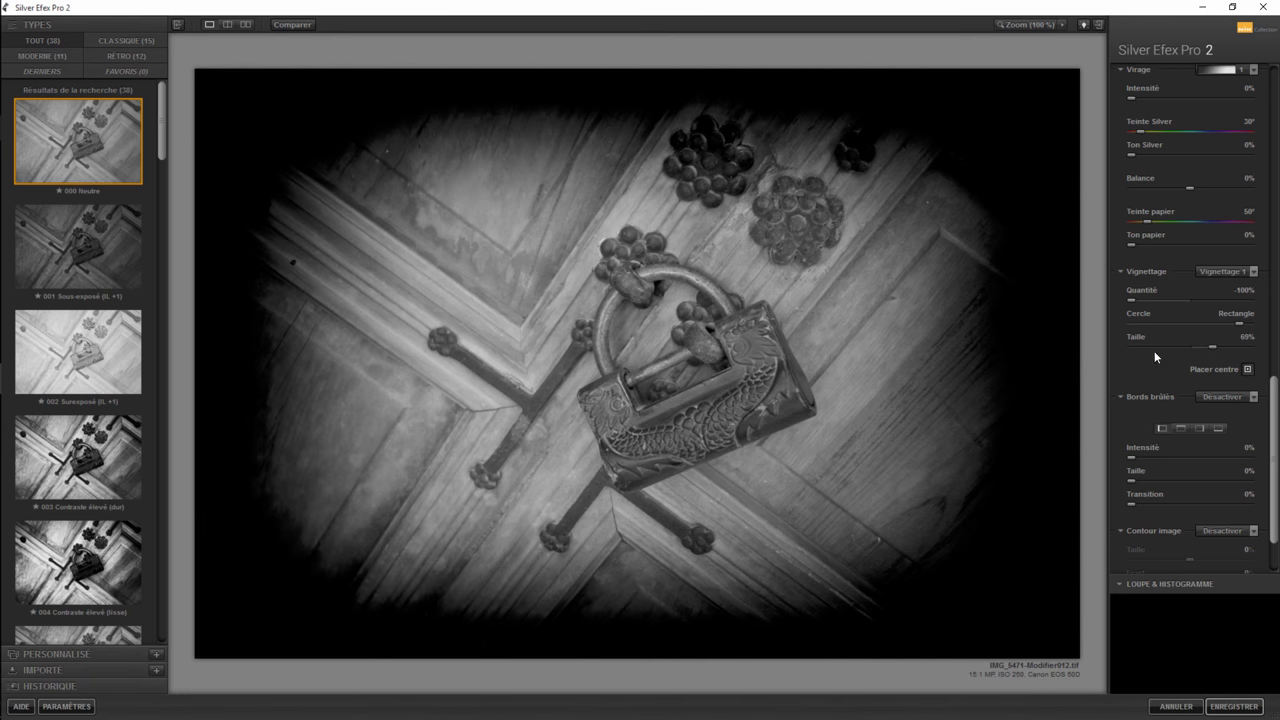
pyautogui.click(363, 256)
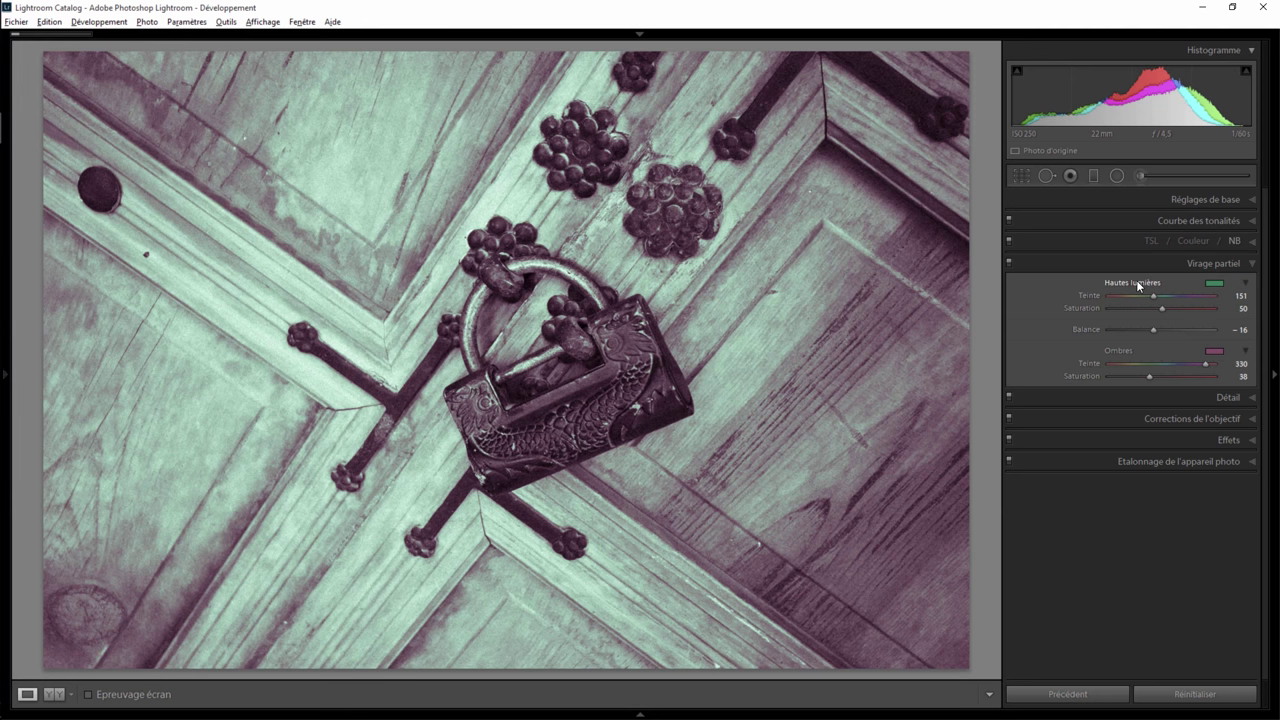
# Reset the split-toning hue and saturation to neutral and set the vignette Gain to +100
pyautogui.doubleClick(1138, 284)
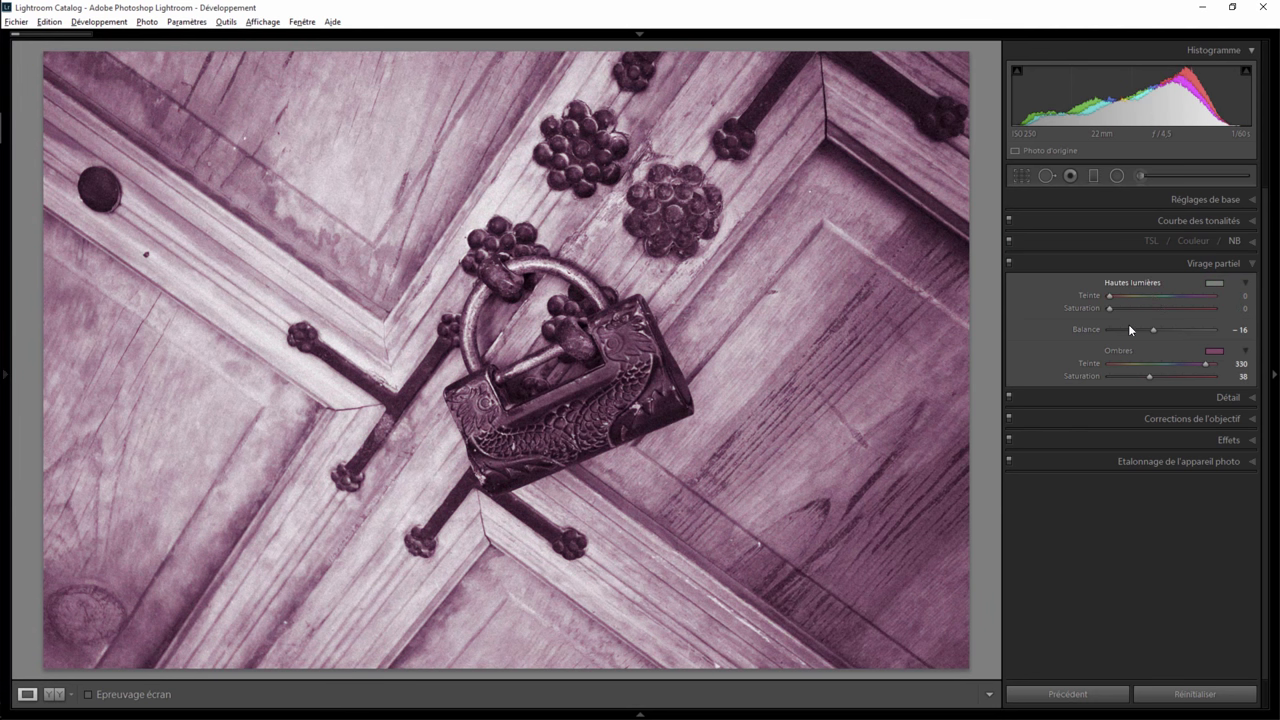
pyautogui.doubleClick(1120, 351)
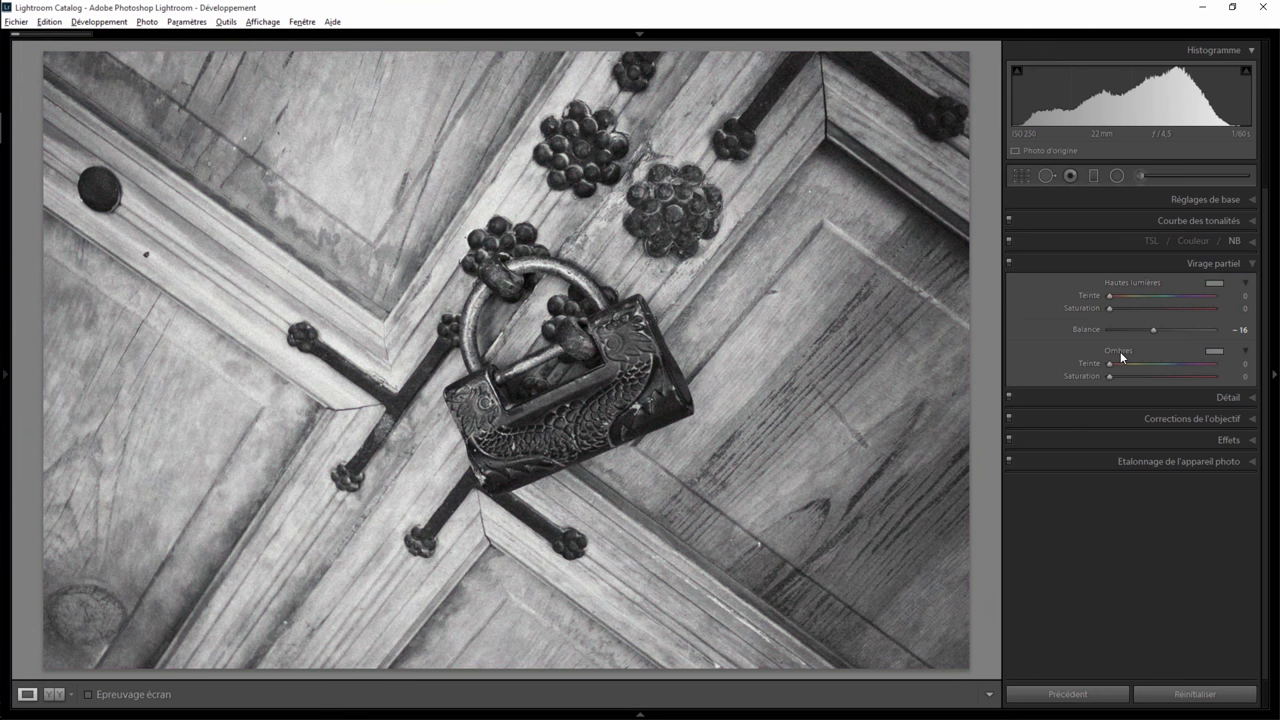
pyautogui.click(1248, 441)
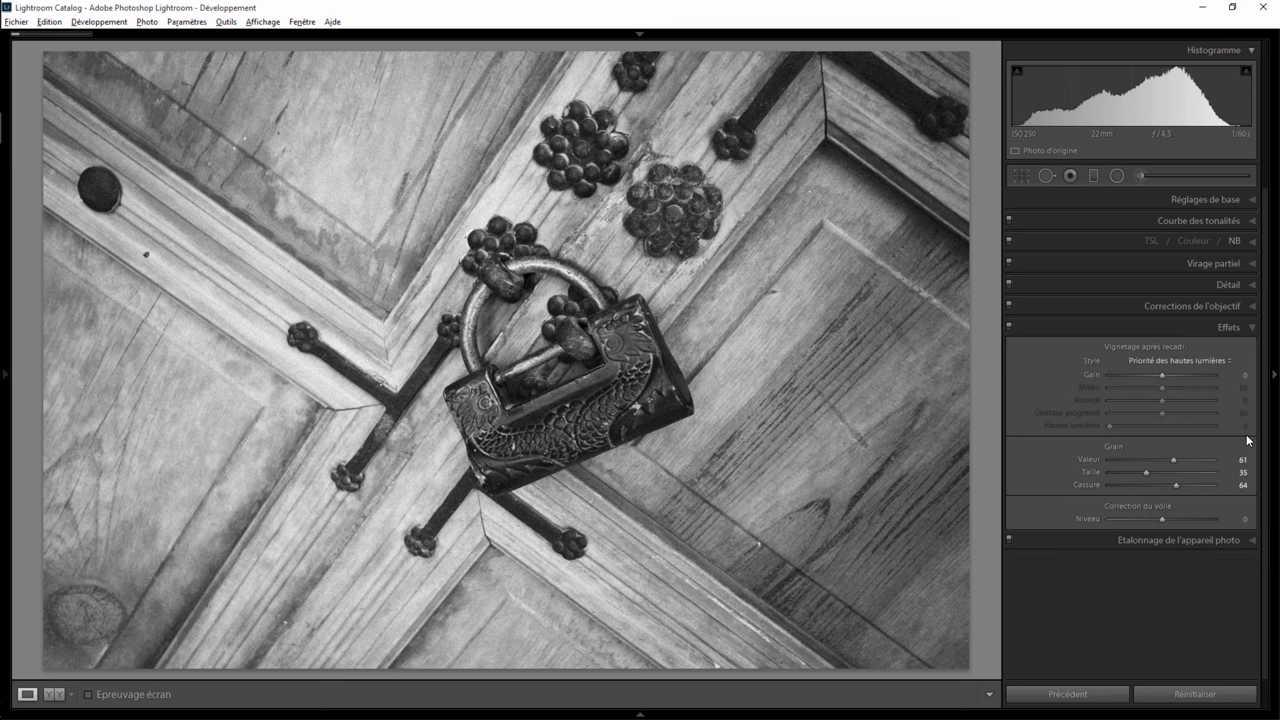
pyautogui.moveTo(1162, 374)
pyautogui.mouseDown()
pyautogui.moveTo(1236, 381)
pyautogui.moveTo(1076, 375)
pyautogui.moveTo(1226, 398)
pyautogui.moveTo(1106, 398)
pyautogui.moveTo(1068, 412)
pyautogui.moveTo(1225, 406)
pyautogui.moveTo(1117, 428)
pyautogui.mouseUp()
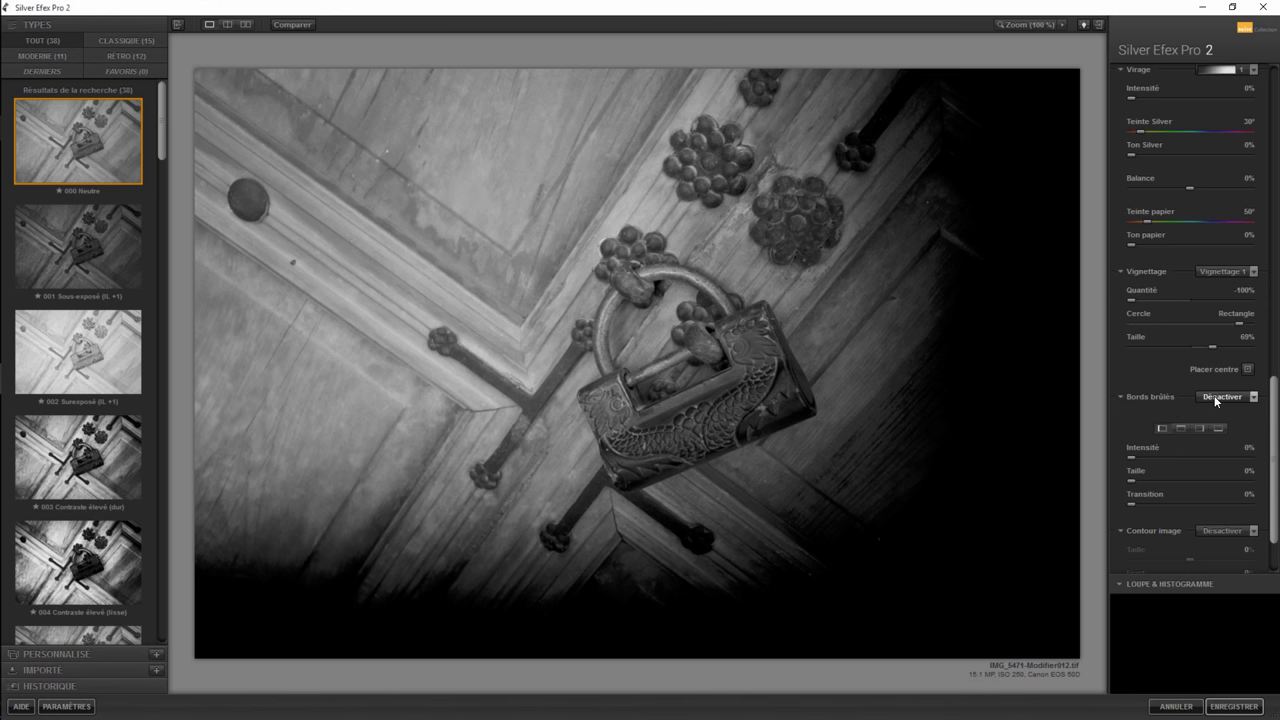
# Turn the vignette off and apply the Tous les bords 2 burned-edges preset
pyautogui.click(1224, 271)
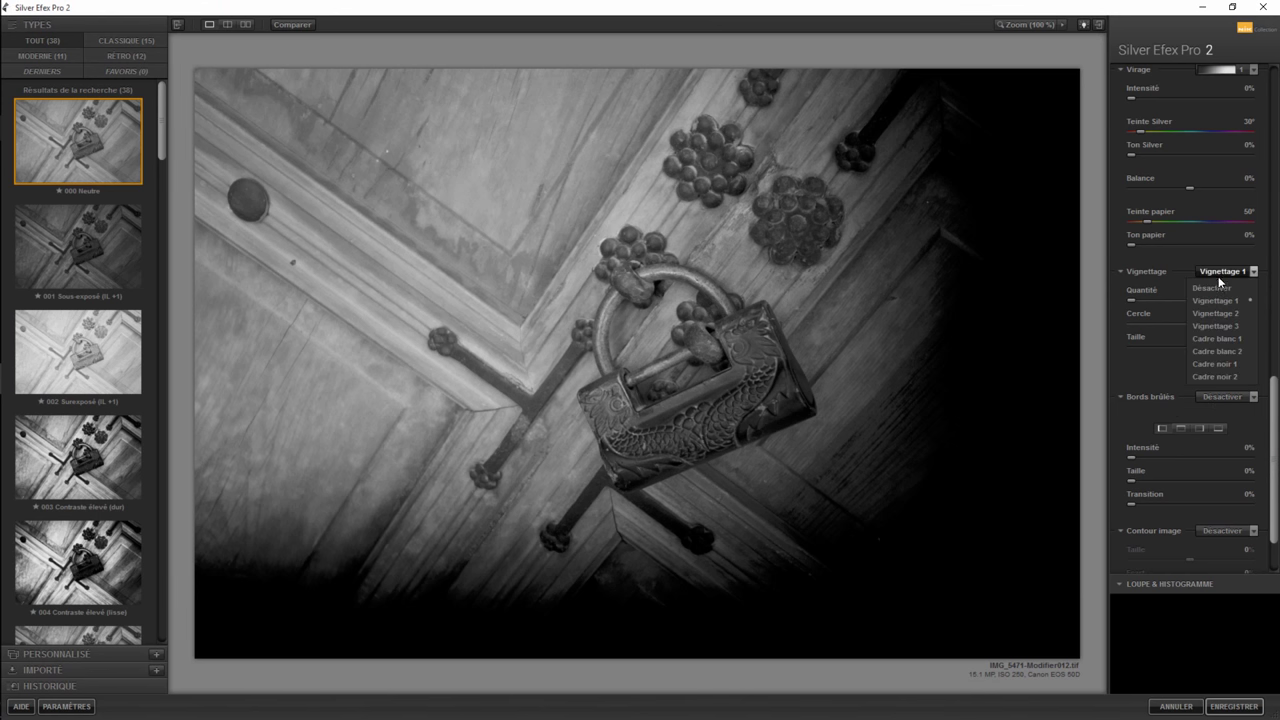
pyautogui.click(1216, 288)
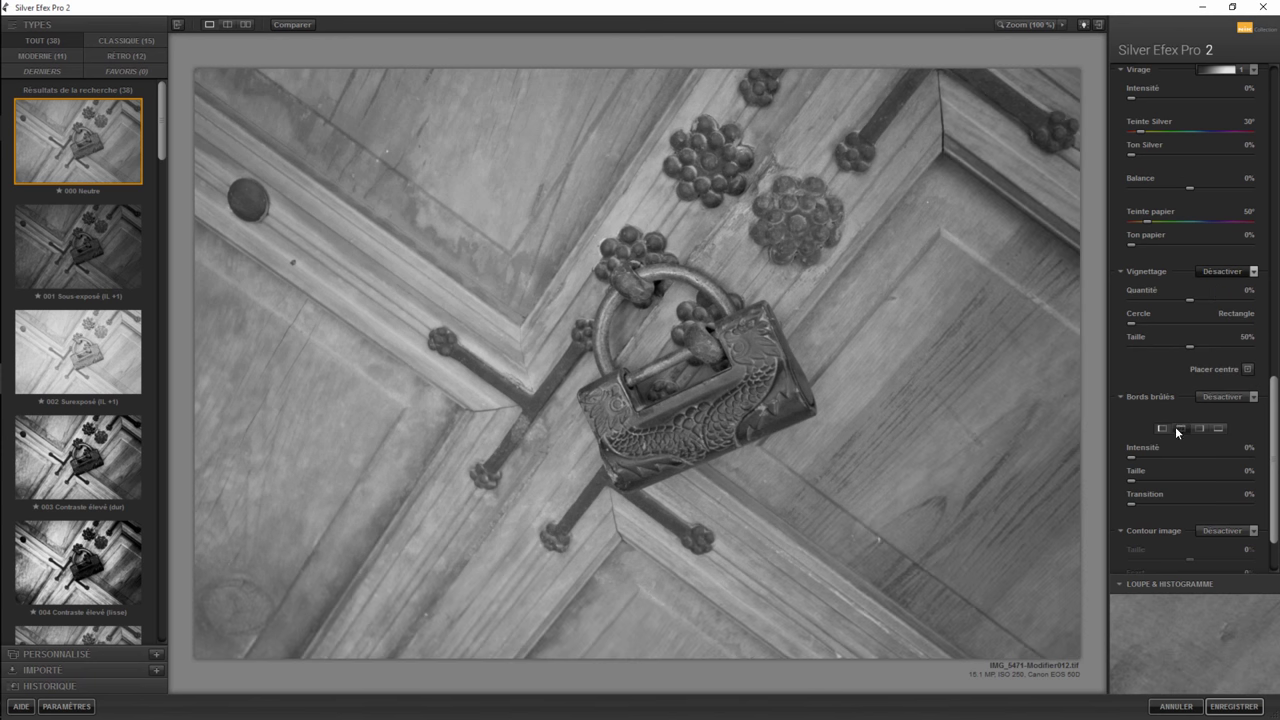
pyautogui.click(1215, 397)
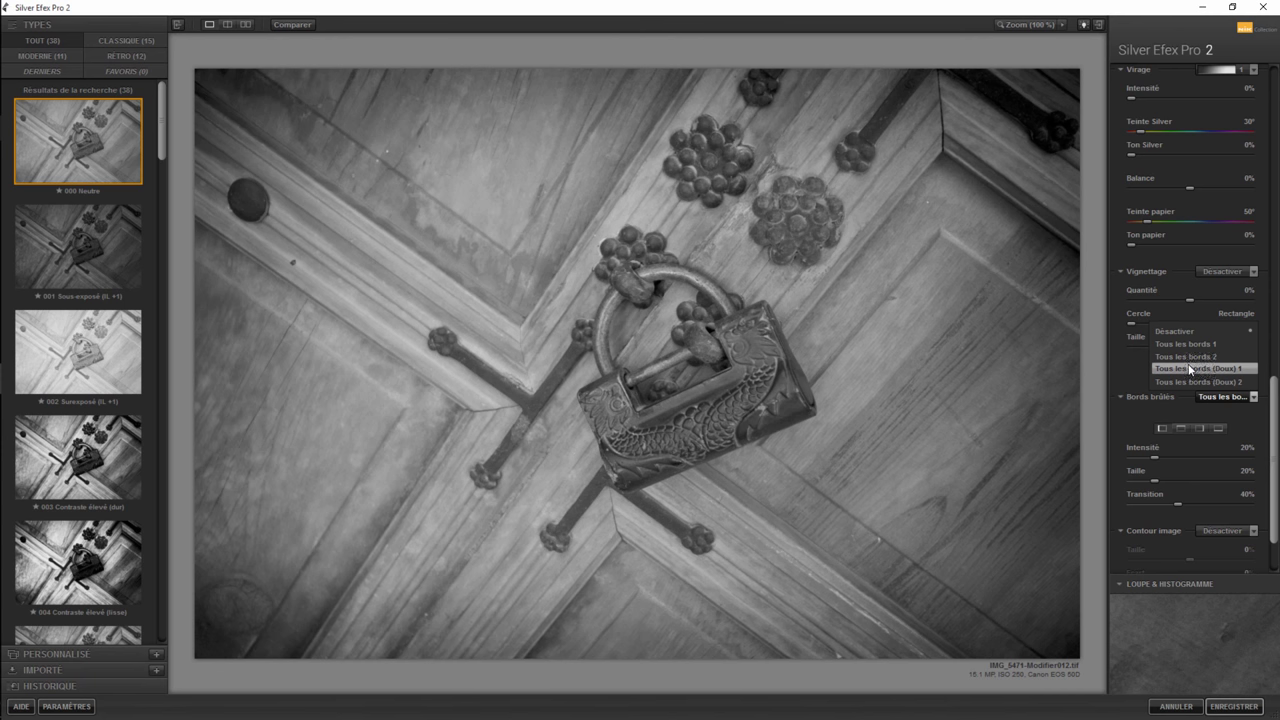
pyautogui.click(1184, 349)
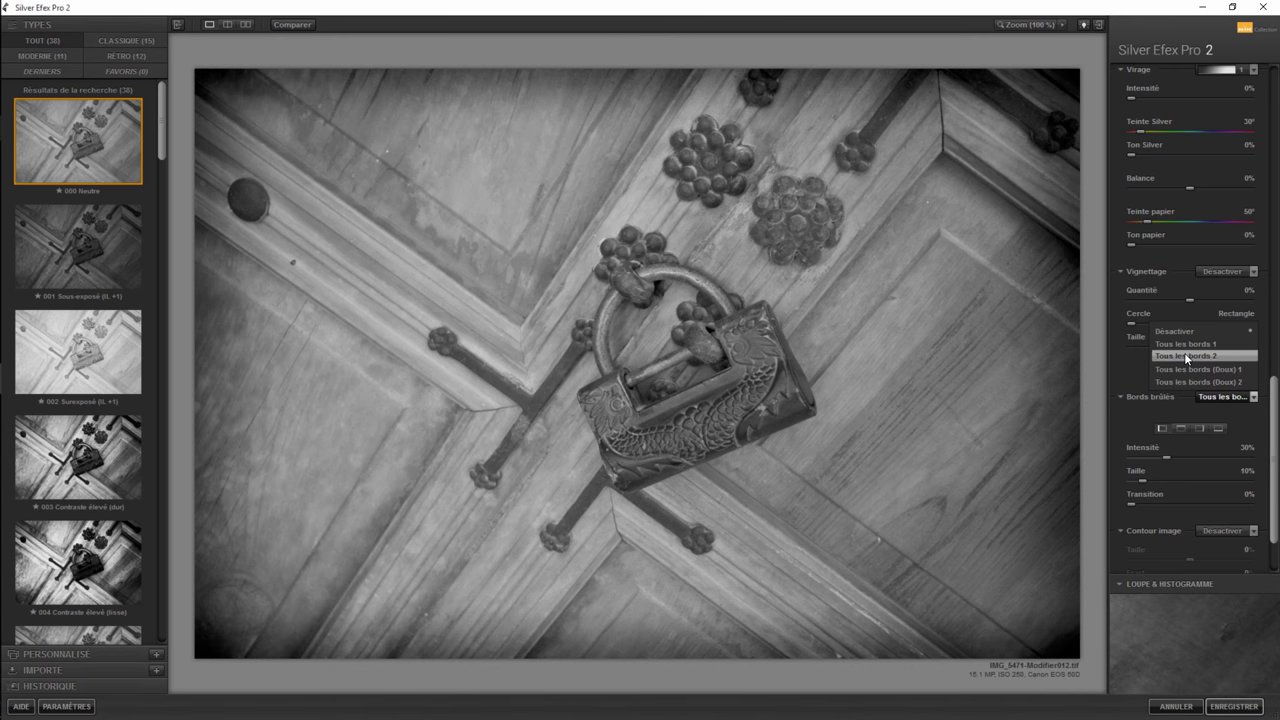
# Burn the bottom edge at 95% intensity and the right edge at 100%
pyautogui.click(1180, 427)
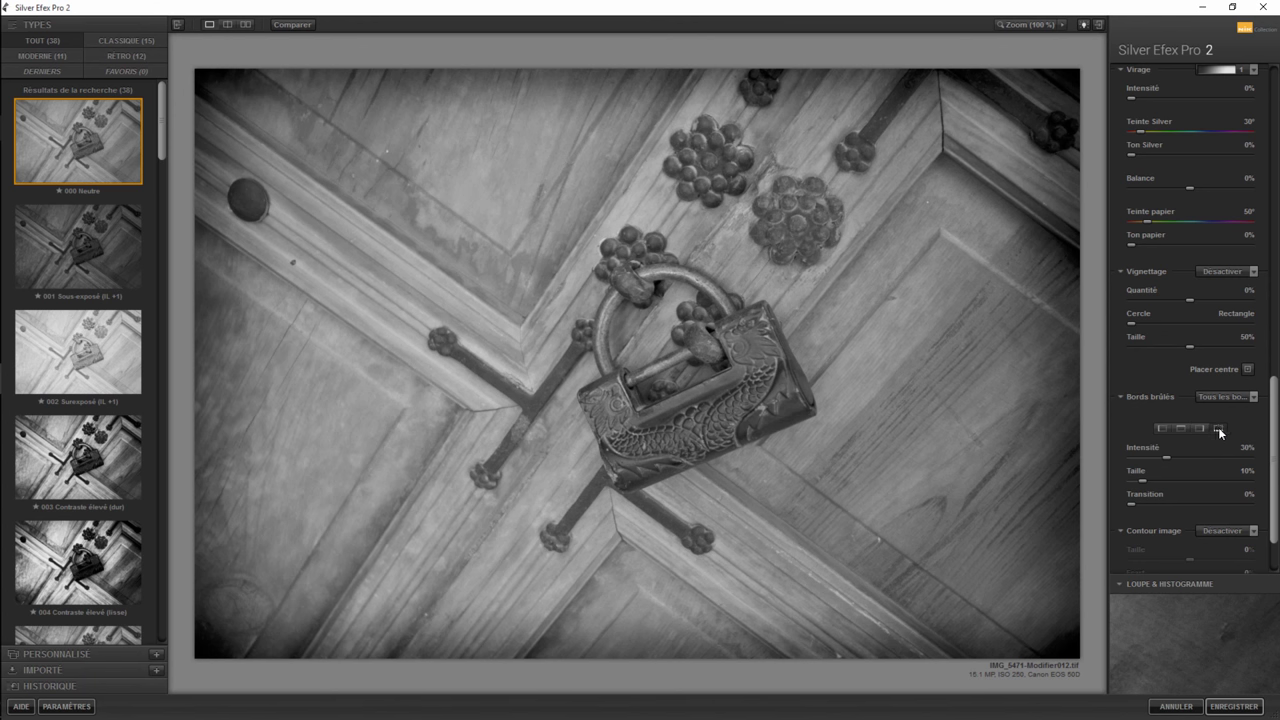
pyautogui.moveTo(1167, 456); pyautogui.dragTo(1243, 456)
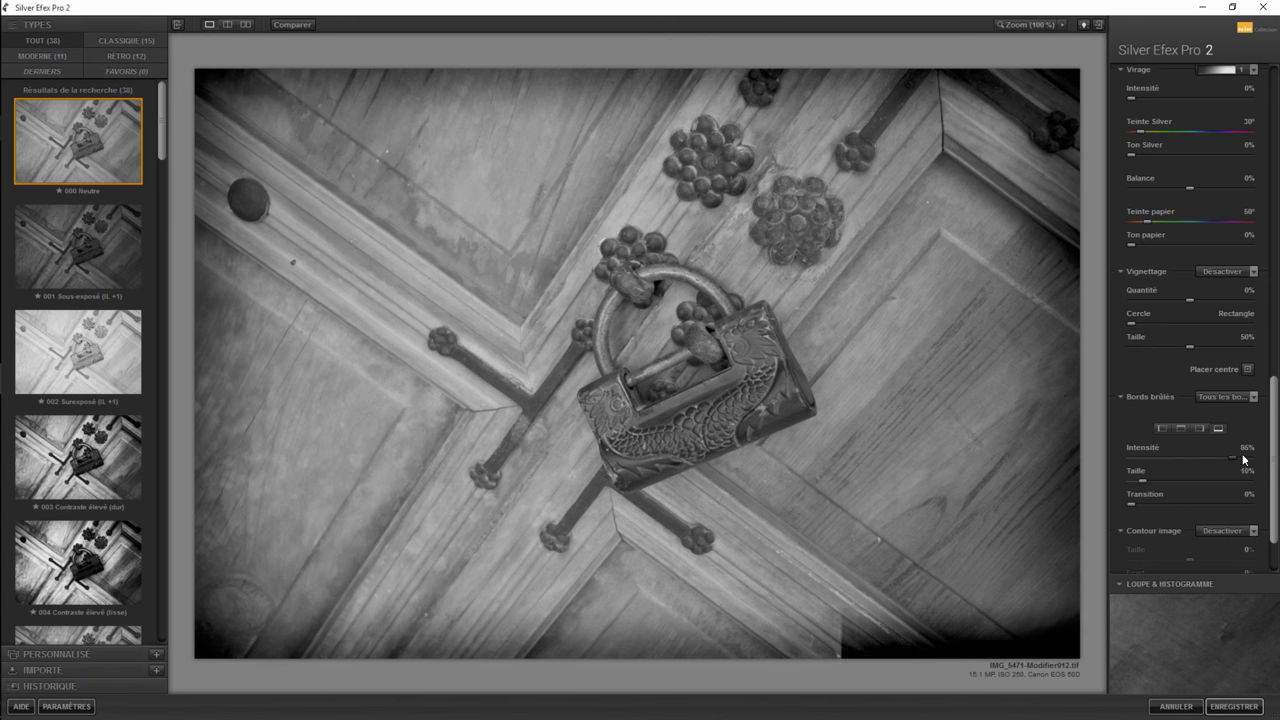
pyautogui.click(1201, 428)
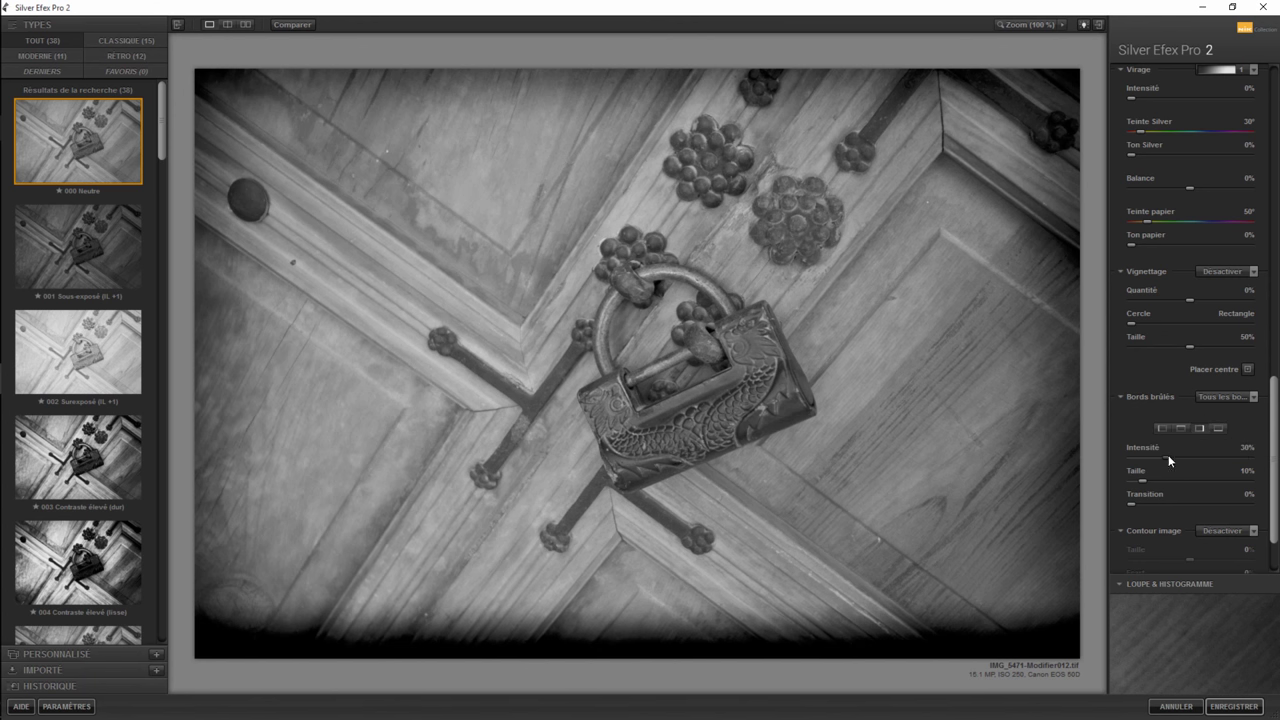
pyautogui.moveTo(1168, 455); pyautogui.dragTo(1250, 457)
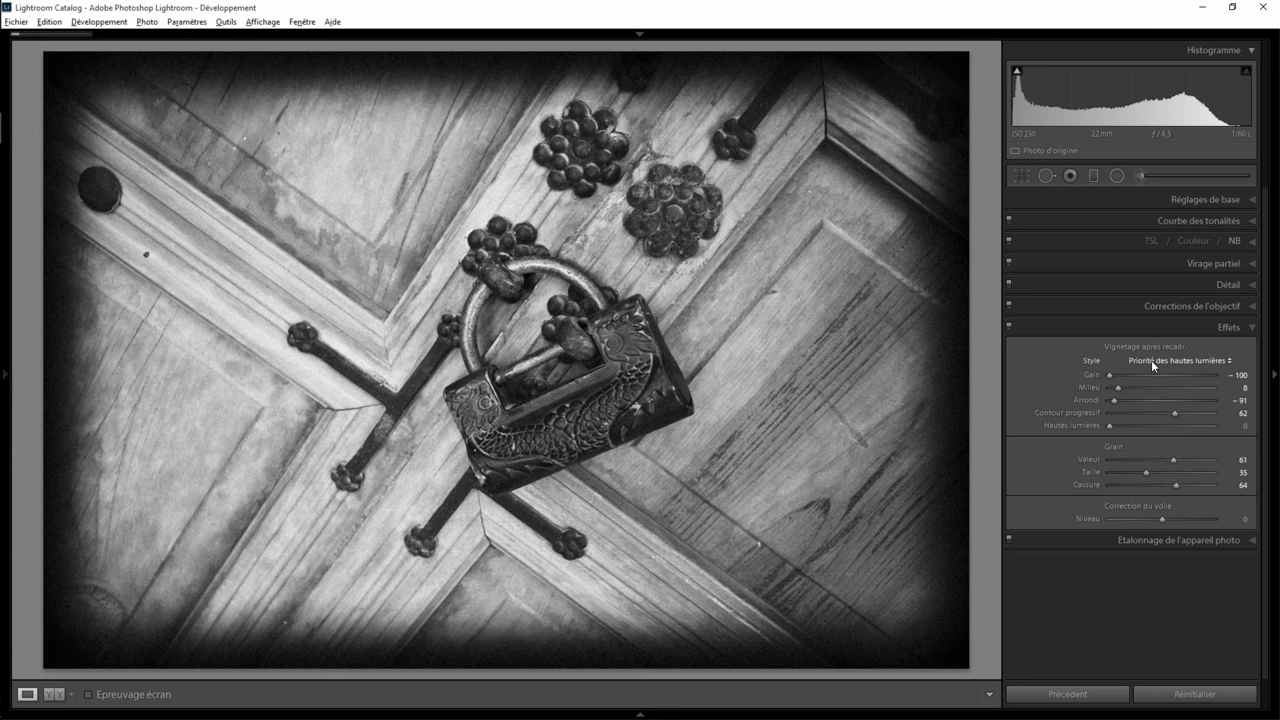
# Reset the Effets vignette Gain to remove the post-crop vignette
pyautogui.click(1151, 360)
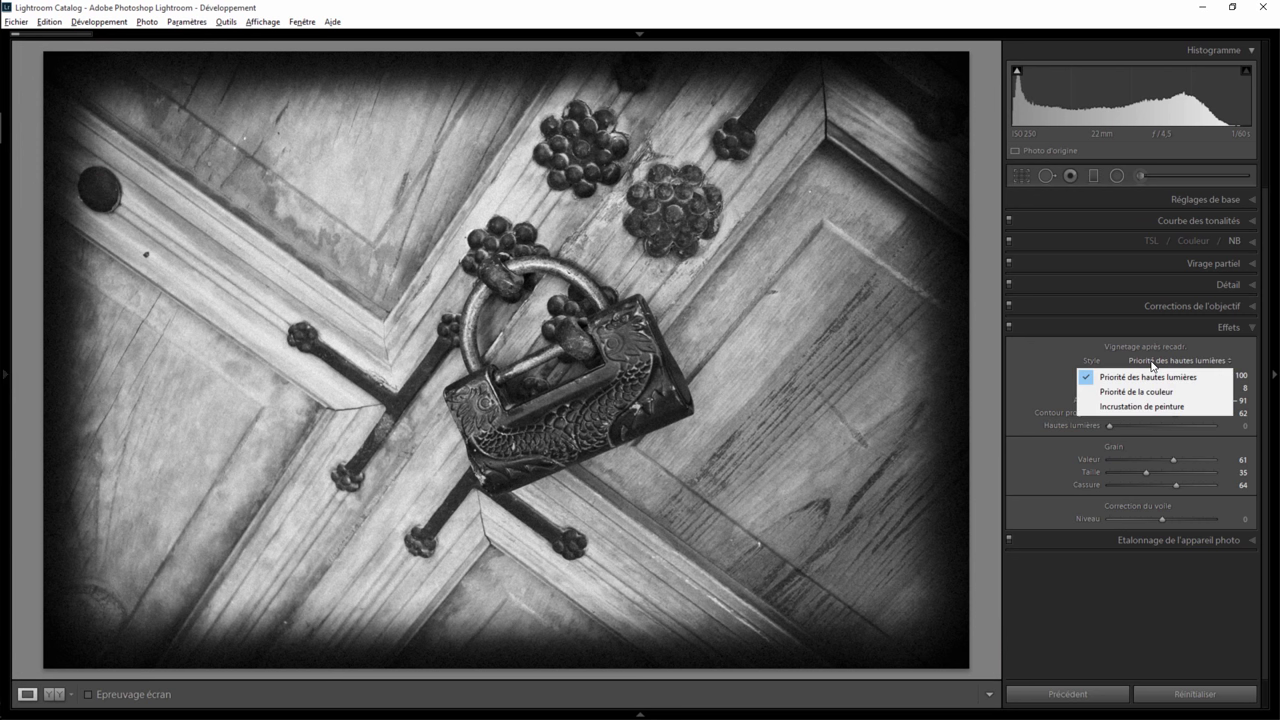
pyautogui.click(1070, 365)
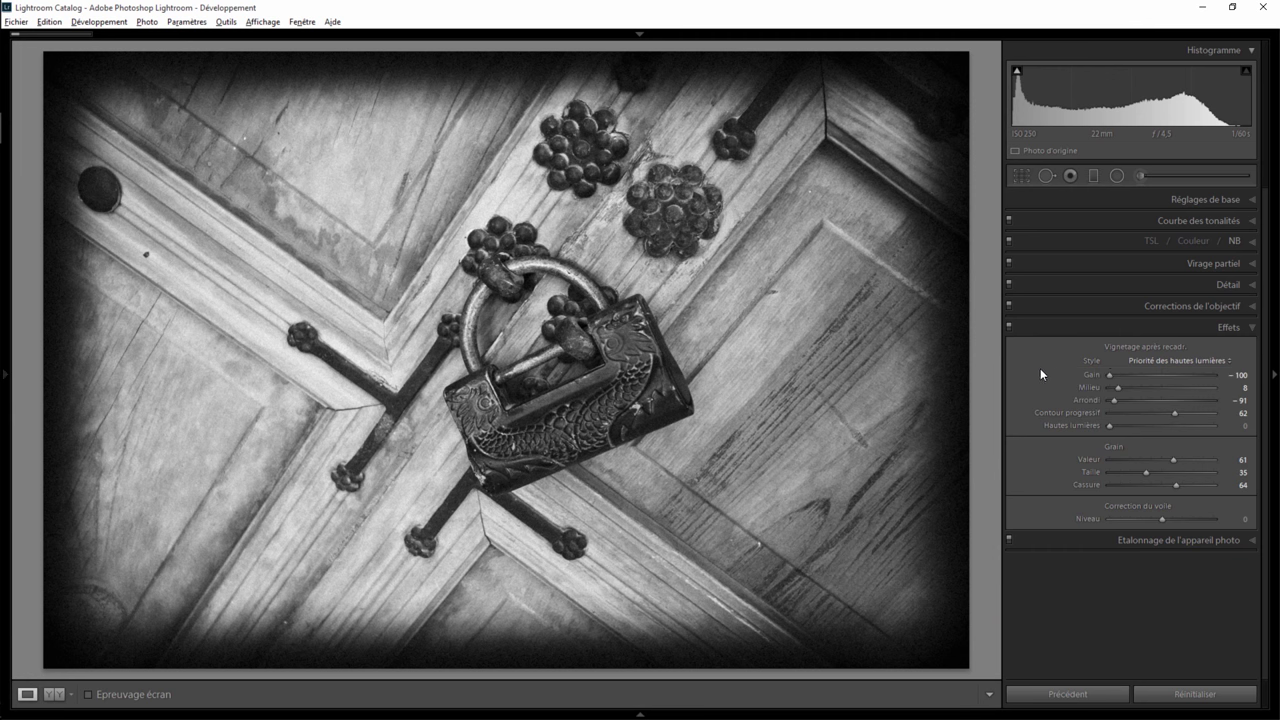
pyautogui.doubleClick(1110, 375)
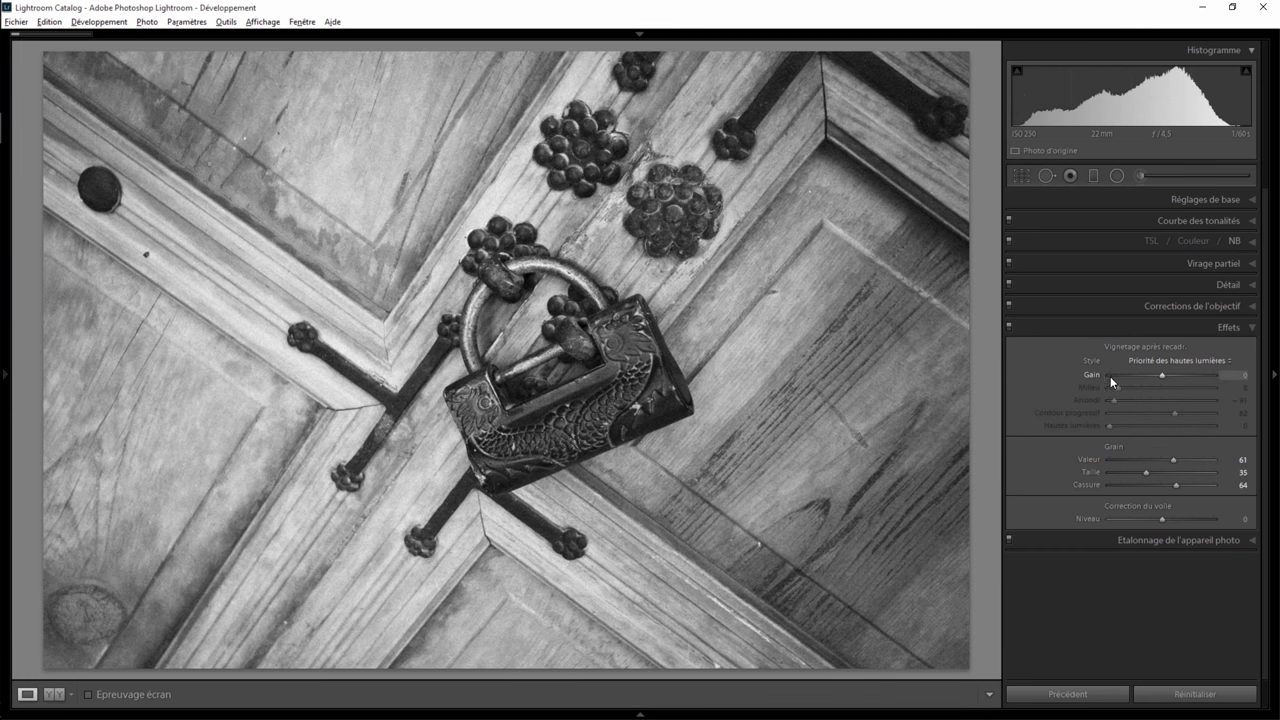
# Darken the right edge with a graduated filter at Exposition -2,61
pyautogui.click(1092, 178)
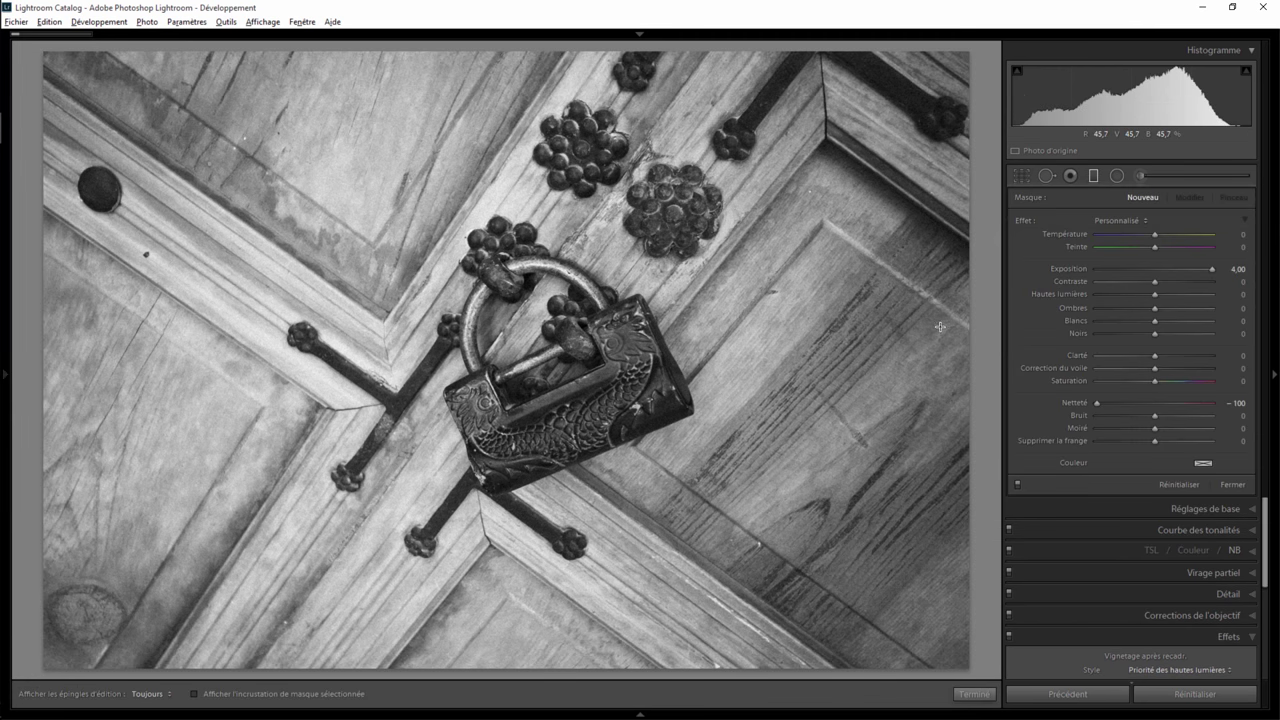
pyautogui.moveTo(956, 326); pyautogui.dragTo(920, 322)
pyautogui.moveTo(1209, 268); pyautogui.dragTo(1116, 274)
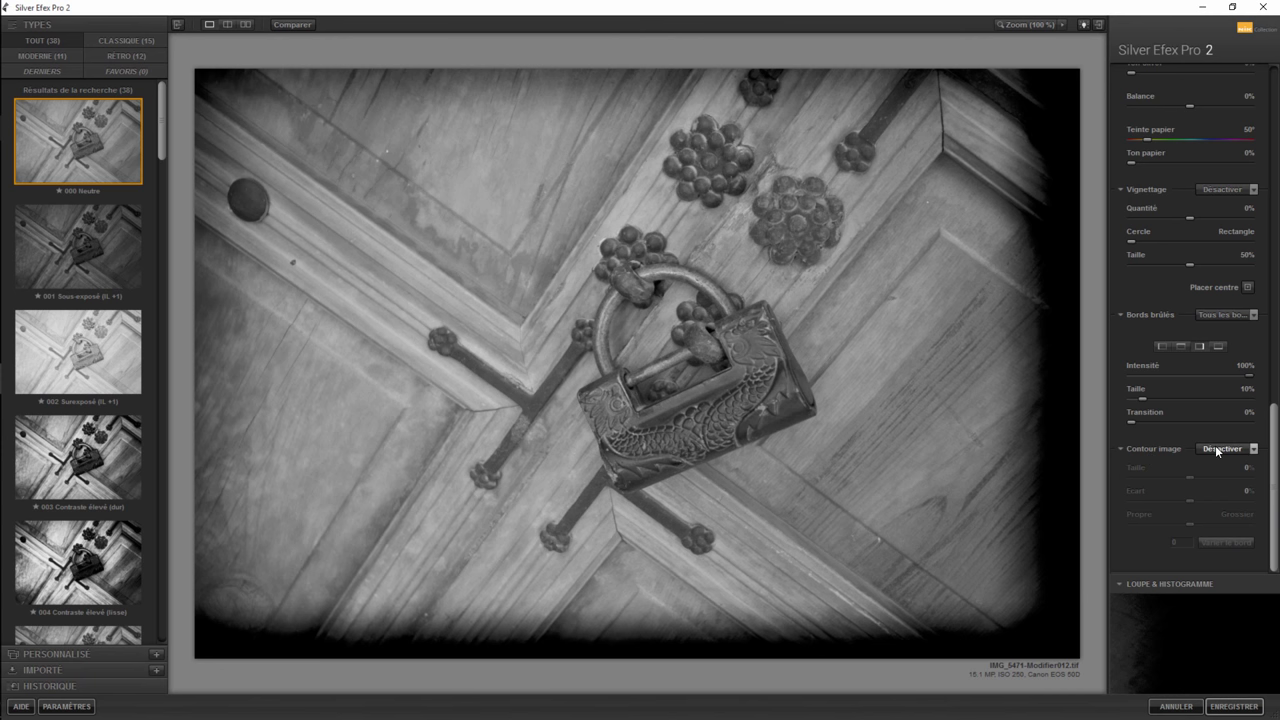
pyautogui.click(1216, 449)
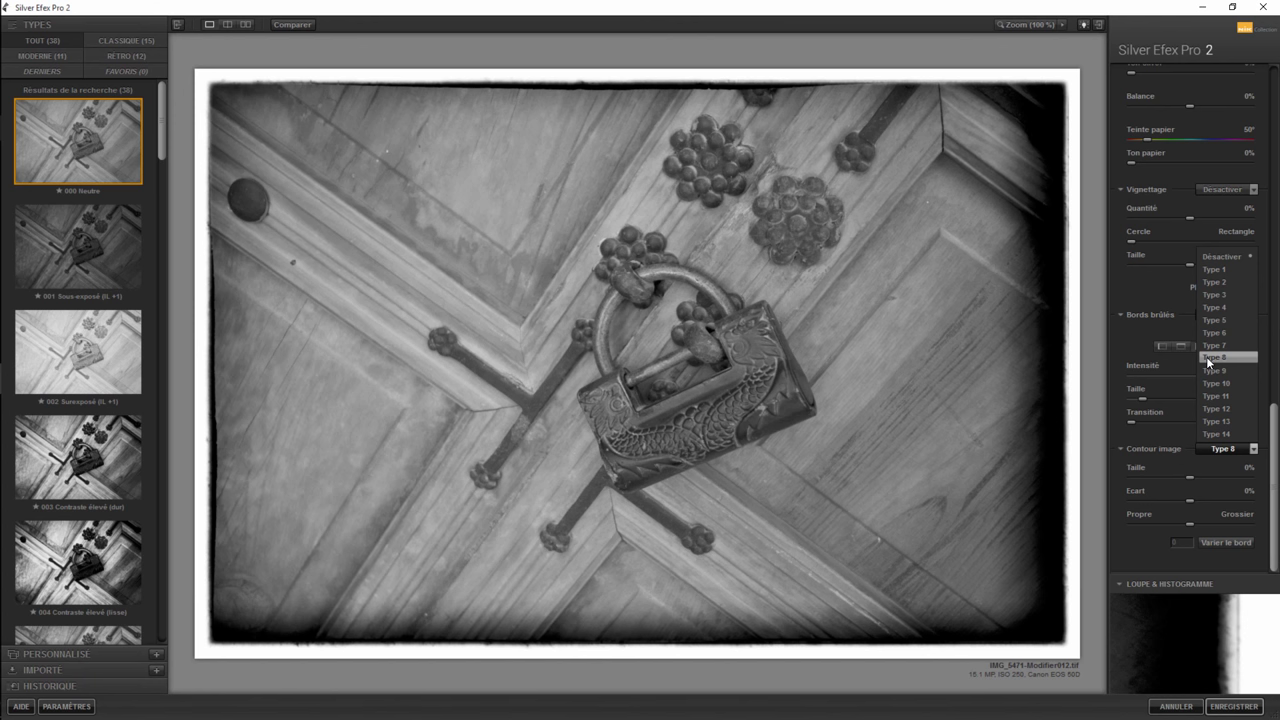
# Remove the image border and apply the 003 Contraste élevé (dur) preset
pyautogui.click(1206, 356)
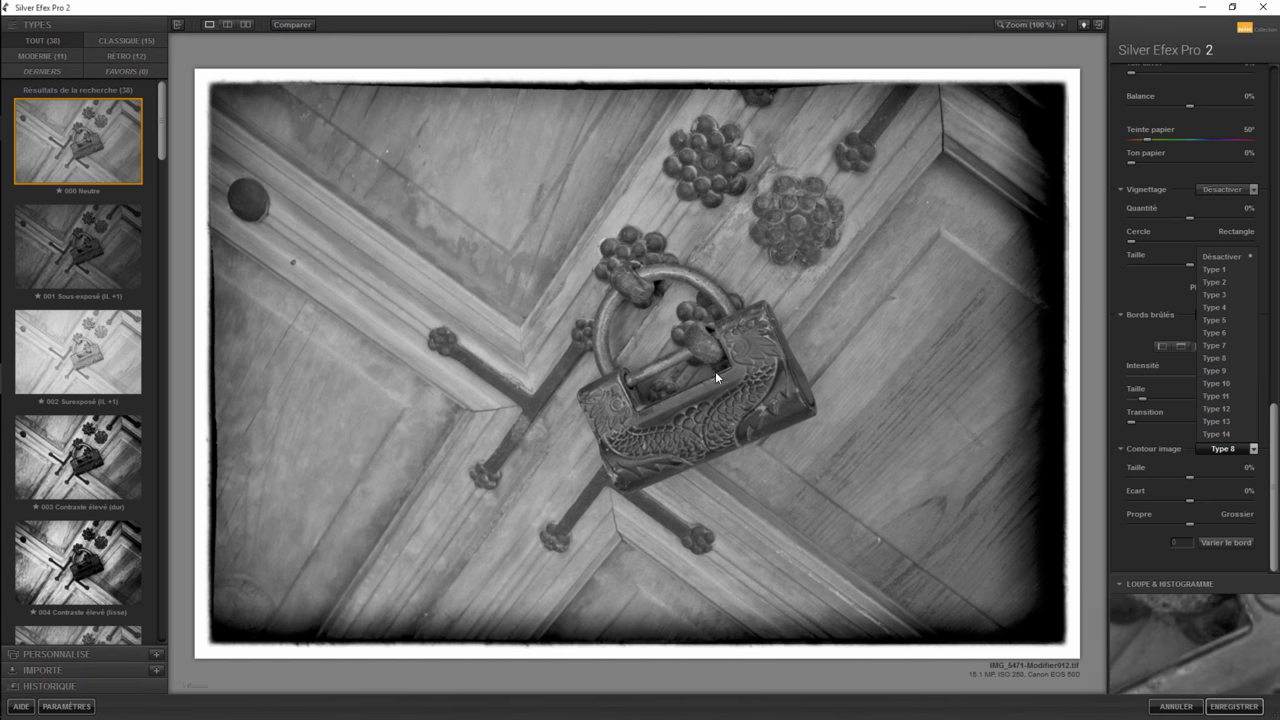
pyautogui.click(78, 456)
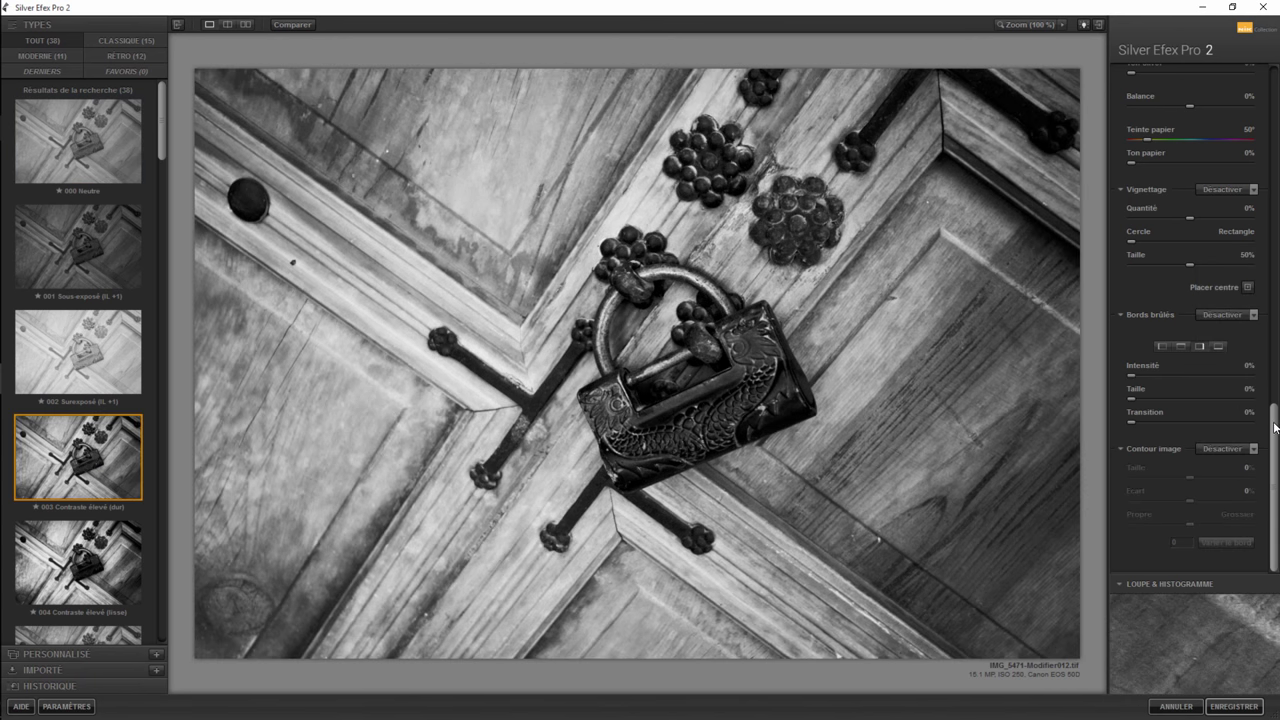
pyautogui.moveTo(1274, 428); pyautogui.dragTo(1274, 172)
pyautogui.scroll(3, 1190, 250)
pyautogui.scroll(2, 1170, 235)
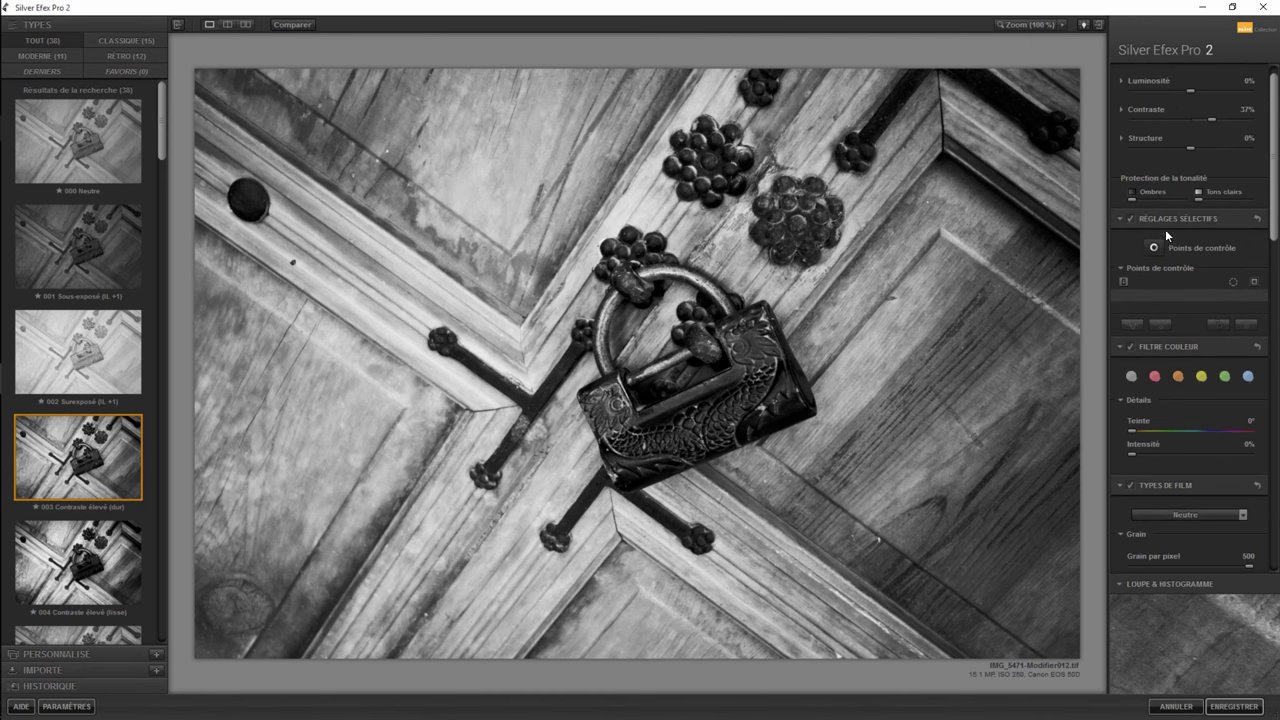
# Add a control point on the padlock raising its Luminosité to 11%
pyautogui.click(1121, 280)
pyautogui.click(697, 425)
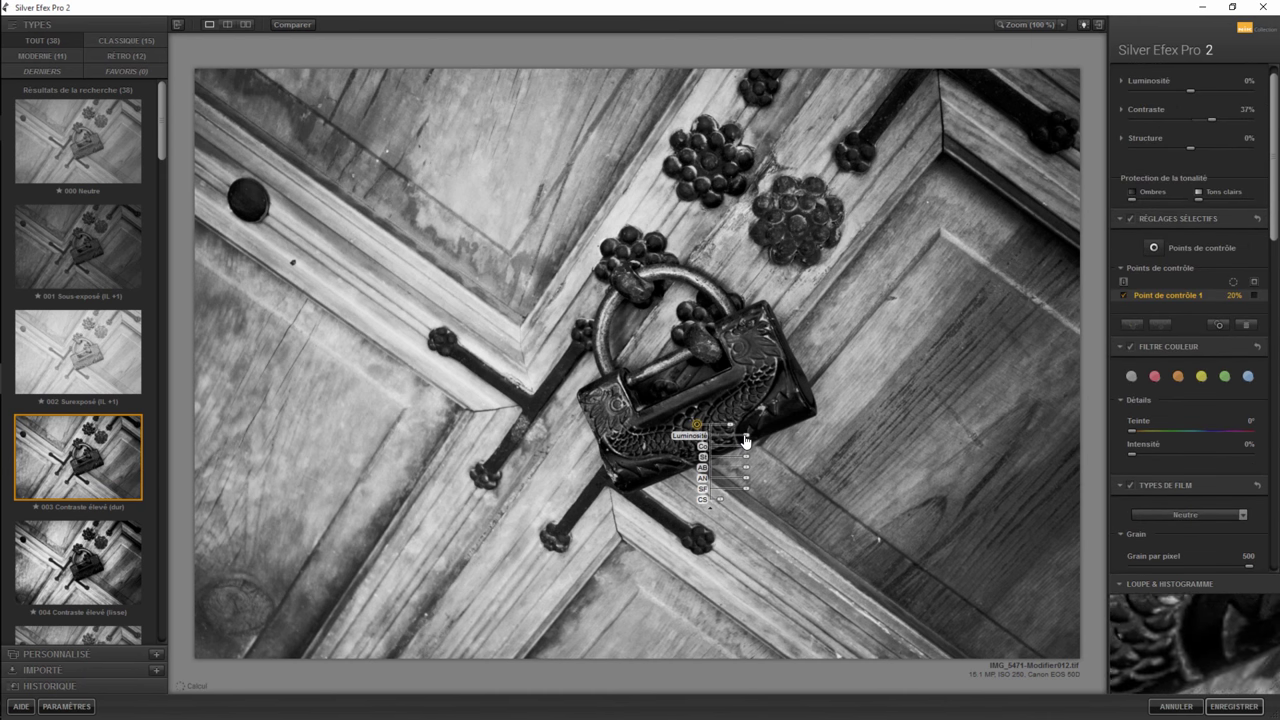
pyautogui.moveTo(745, 440); pyautogui.dragTo(749, 441)
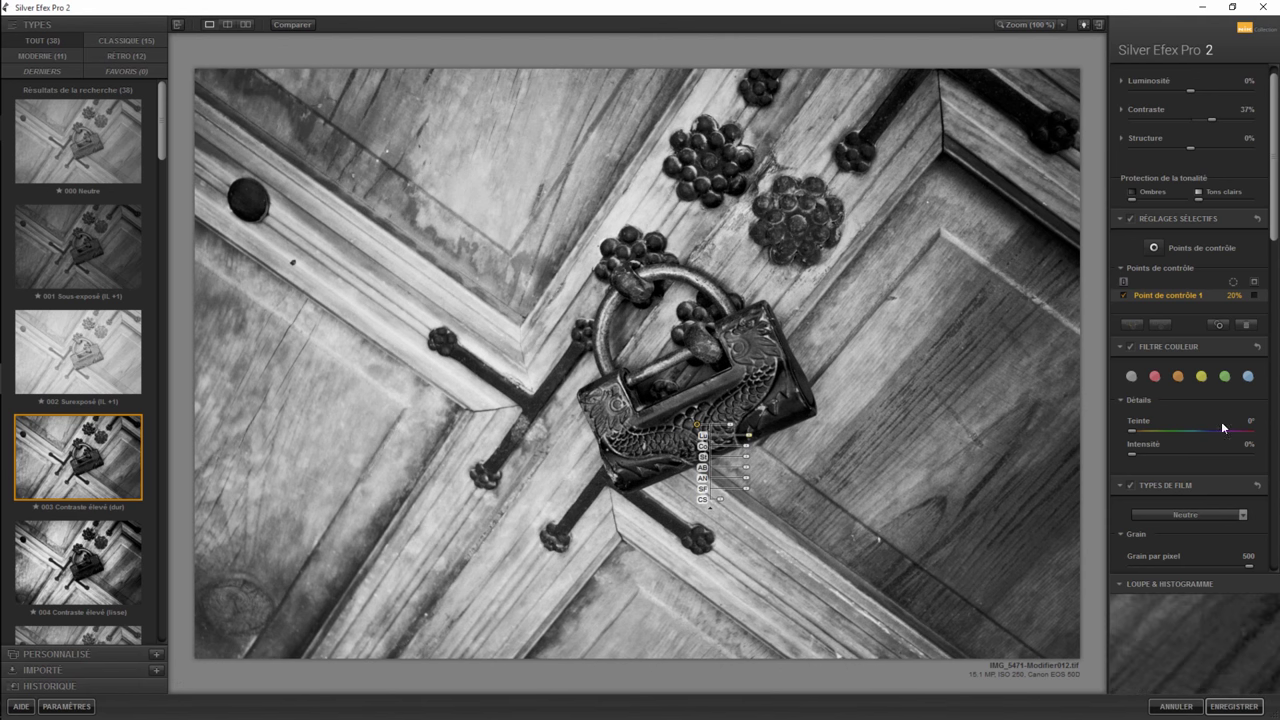
pyautogui.moveTo(1271, 231); pyautogui.dragTo(1273, 527)
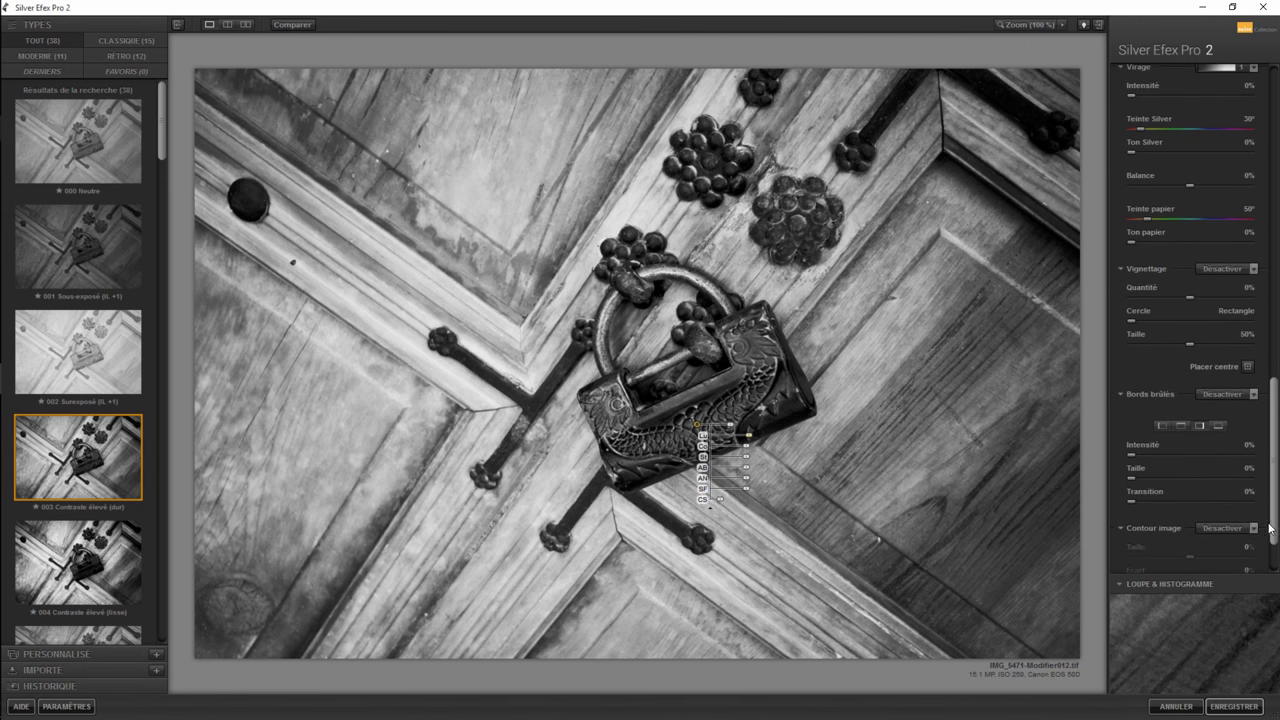
# Choose Vignettage 1 from the Vignettage dropdown to darken the high-contrast photo's edges
pyautogui.click(1221, 266)
pyautogui.click(1216, 297)
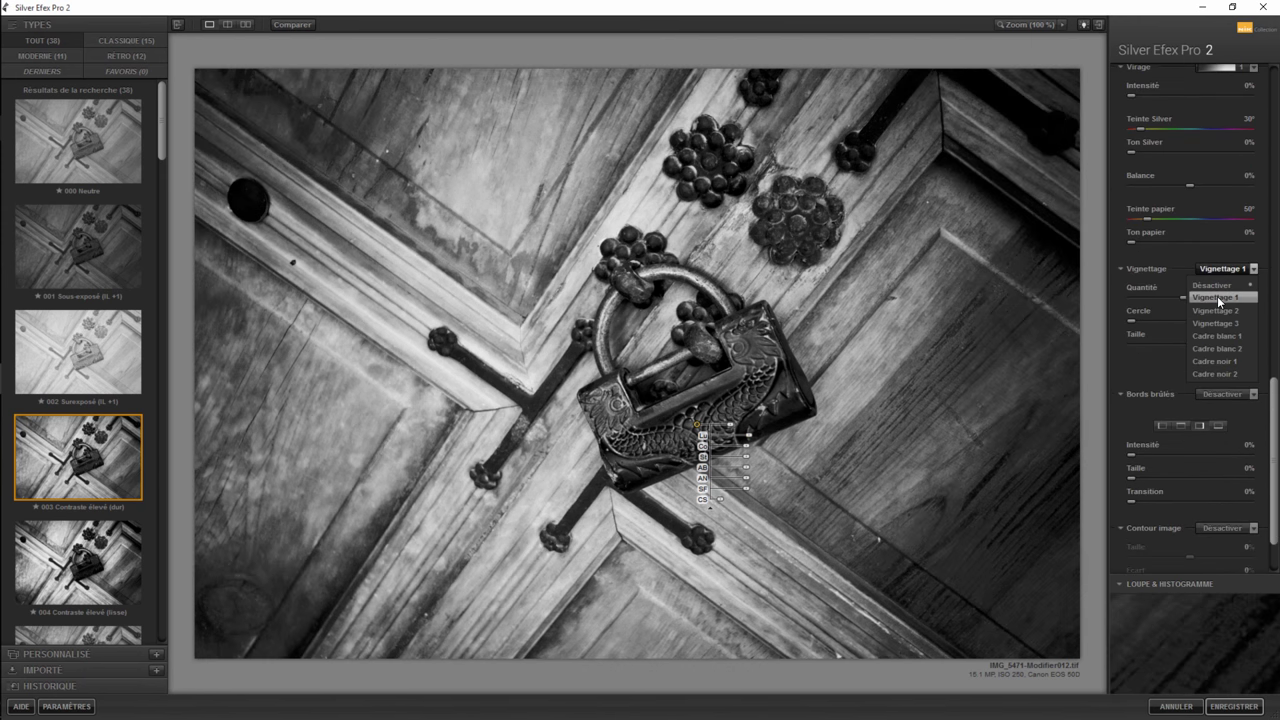